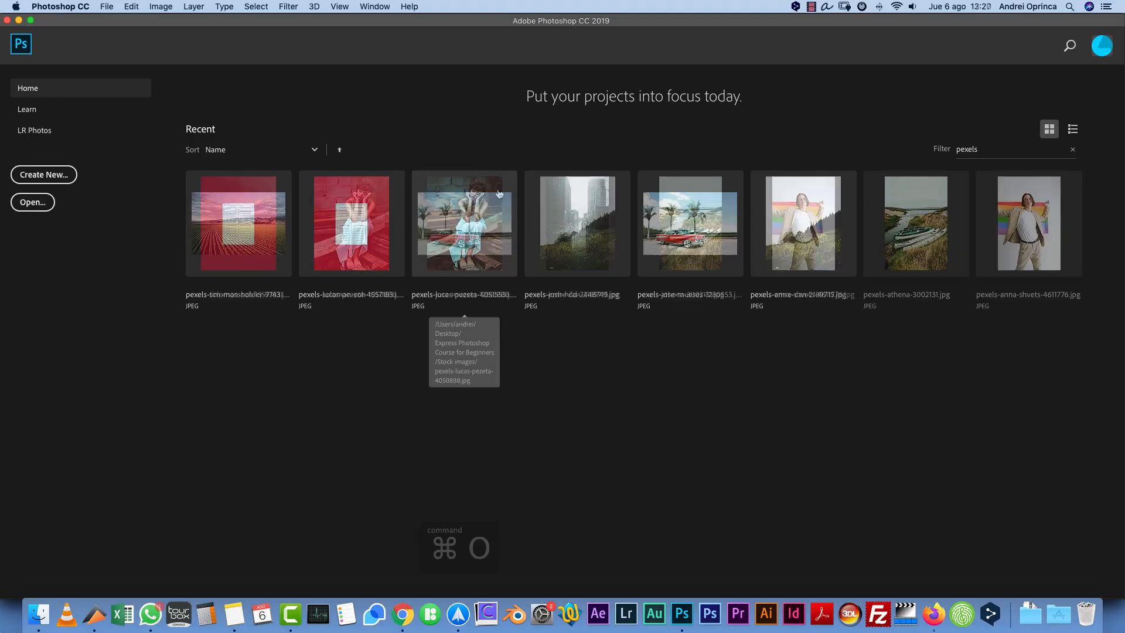
Step: Preview and open pexels-tim-mossholder-974314.jpg from the Stock images folder
key(super+o)
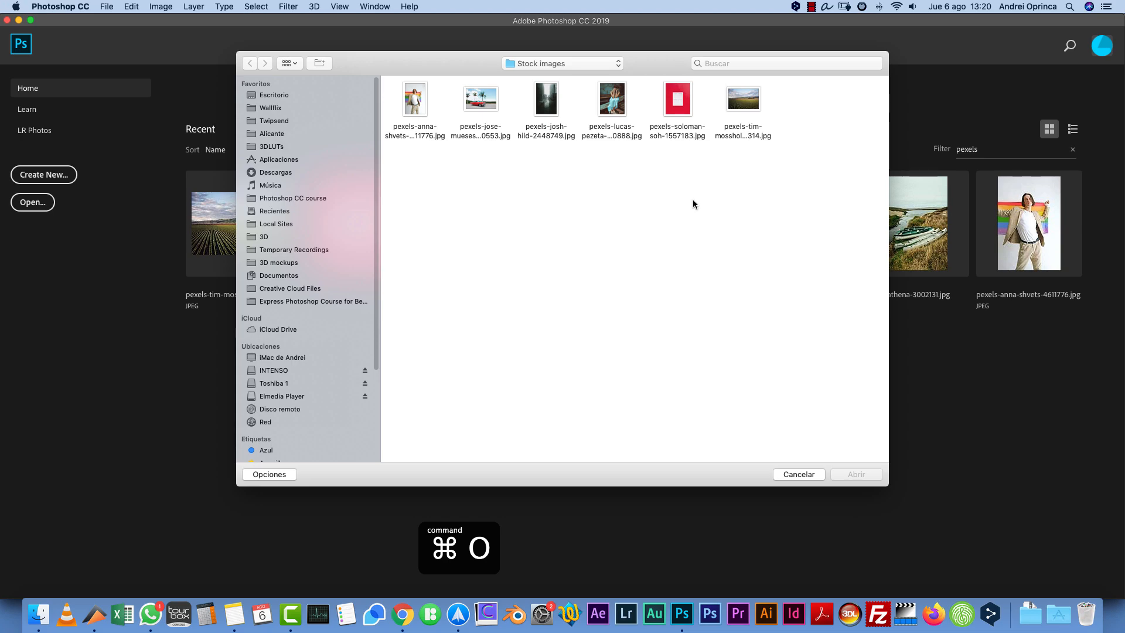
click(754, 129)
key(space)
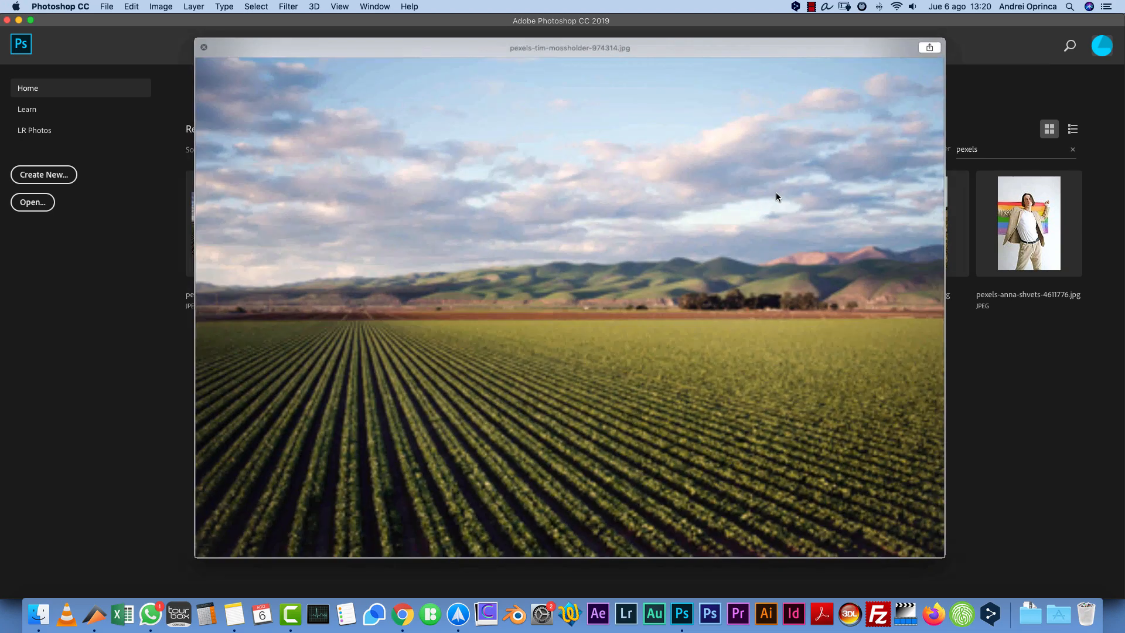
key(space)
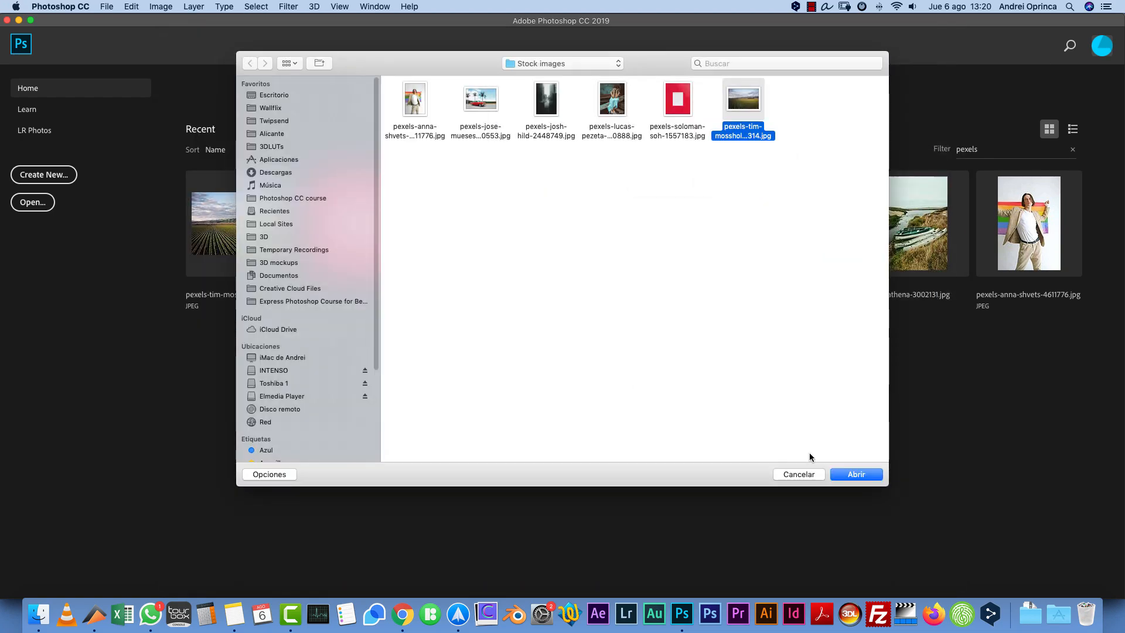
click(878, 473)
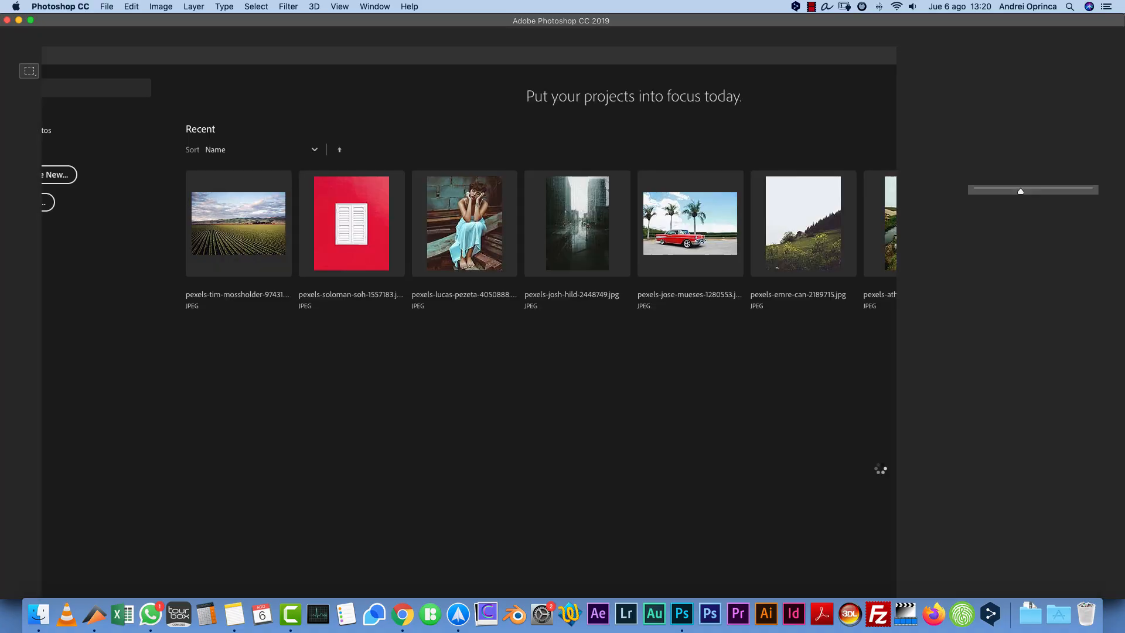
Step: Resize the image to a width of 3000 pixels, keeping its proportions
key(alt+super+i)
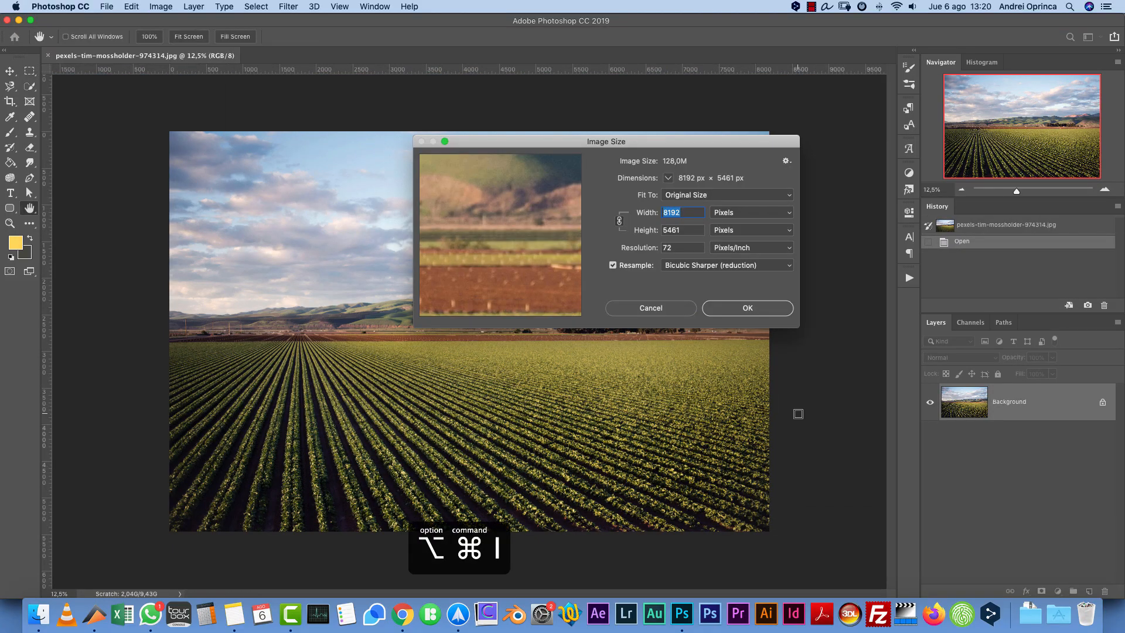
text(3)
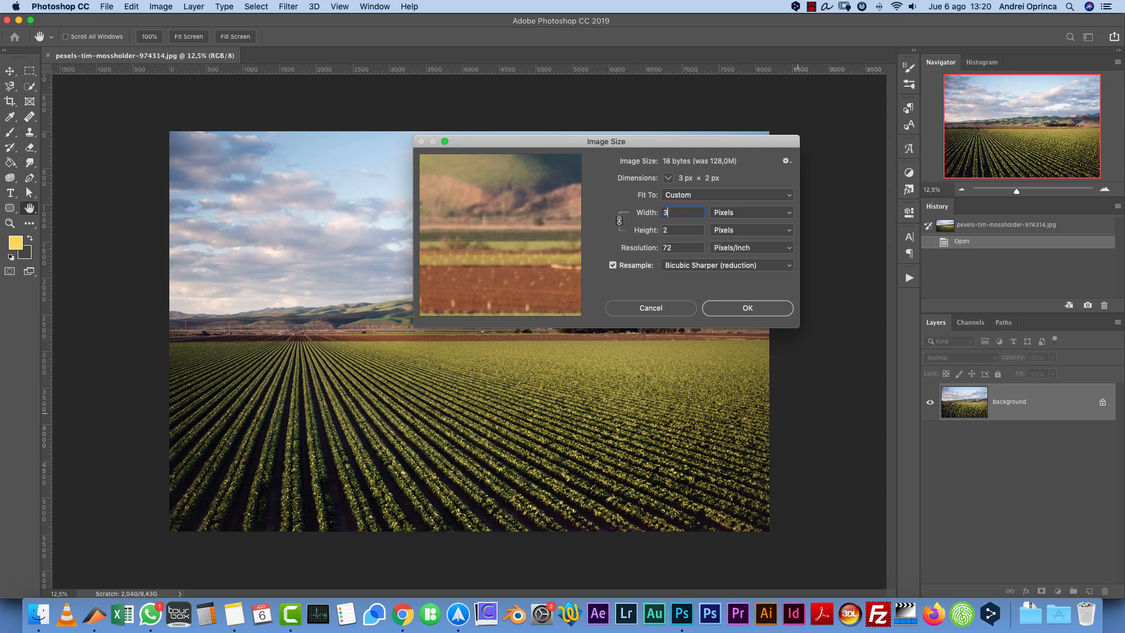
text(000)
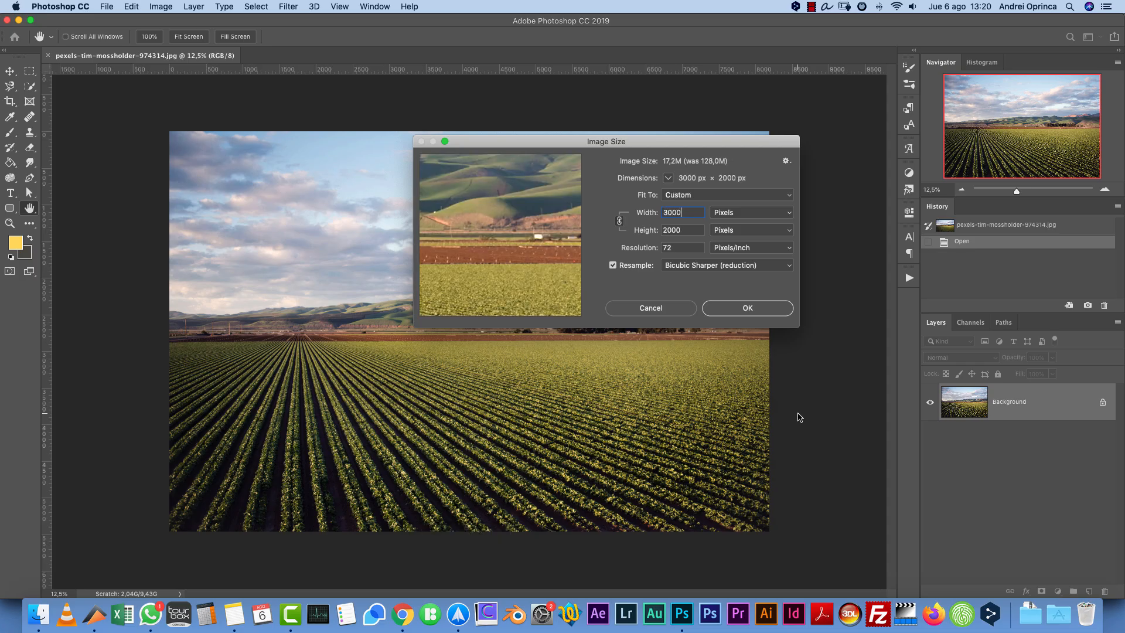
click(742, 309)
click(1104, 190)
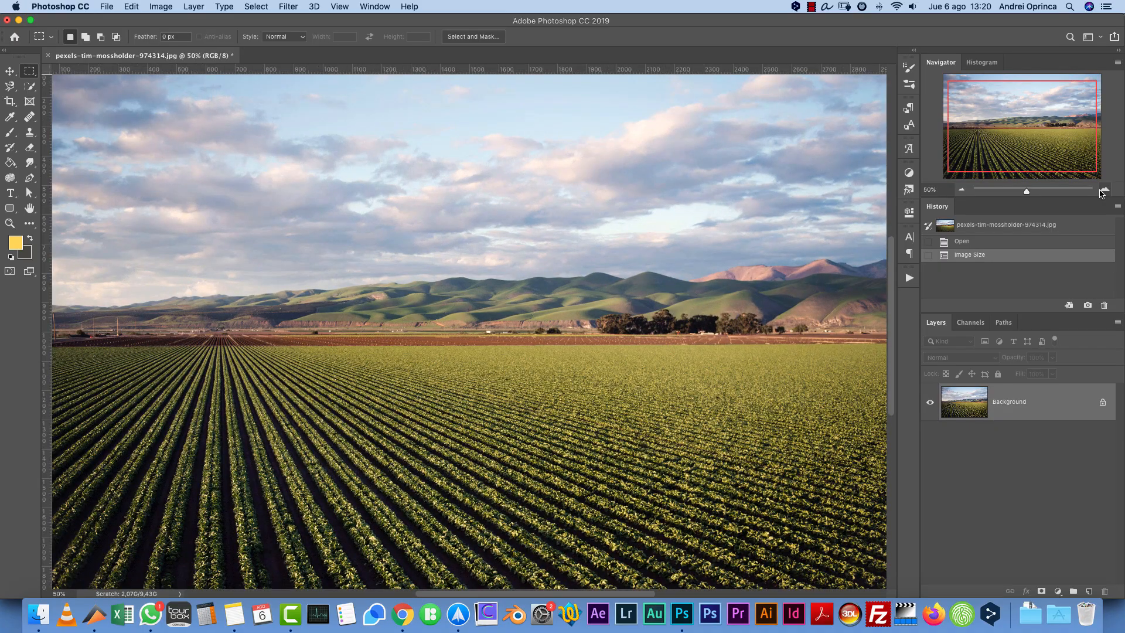
click(972, 188)
key(super+0)
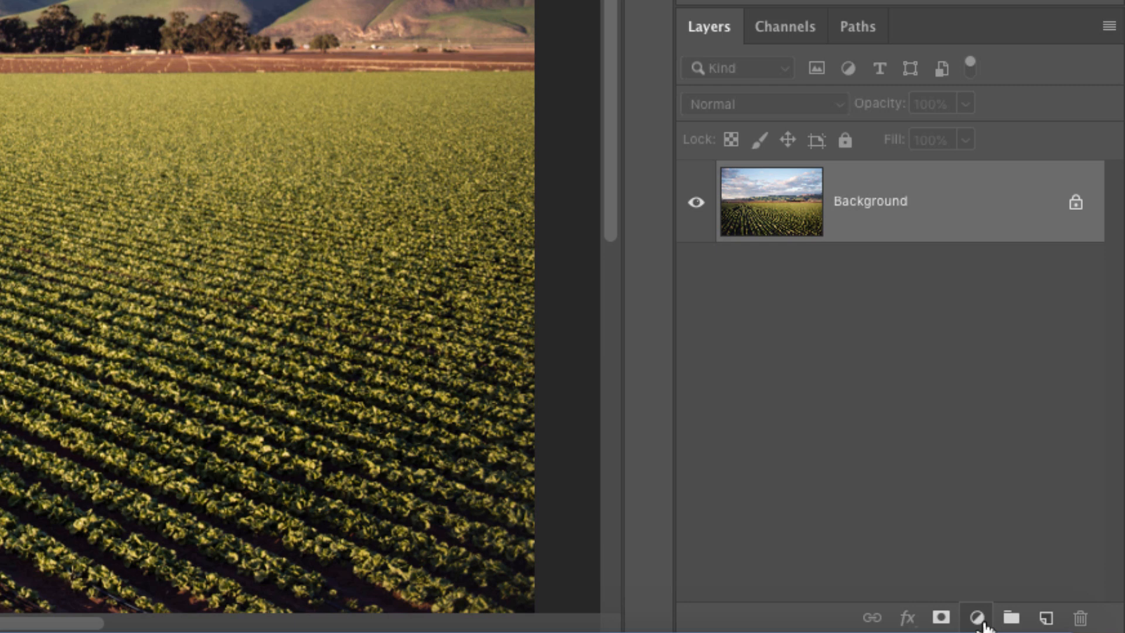
click(977, 618)
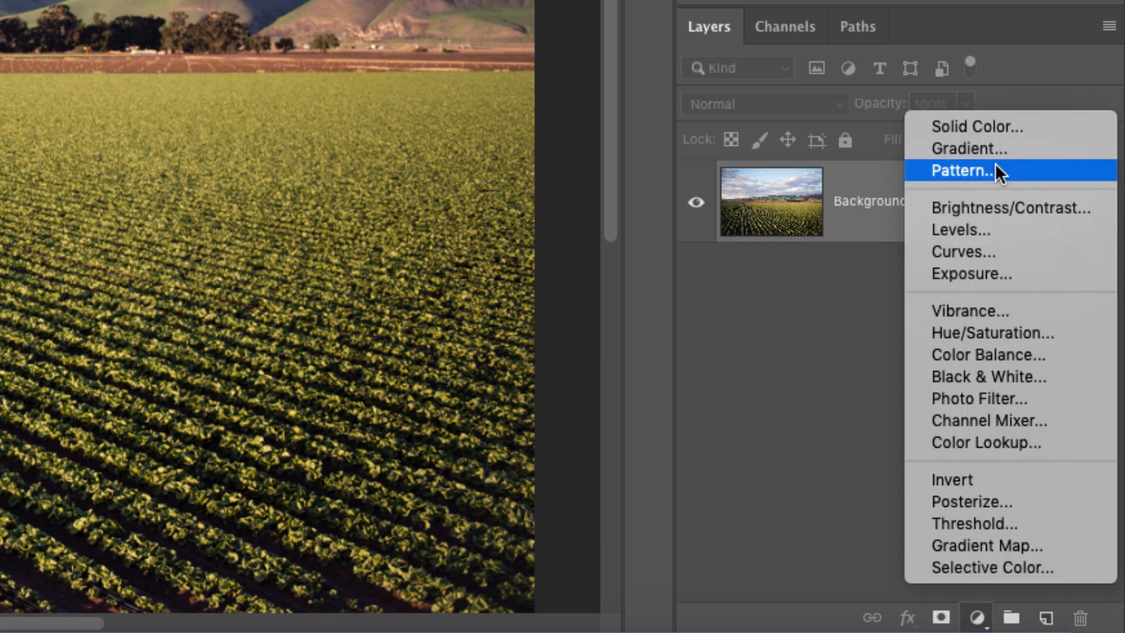
click(856, 211)
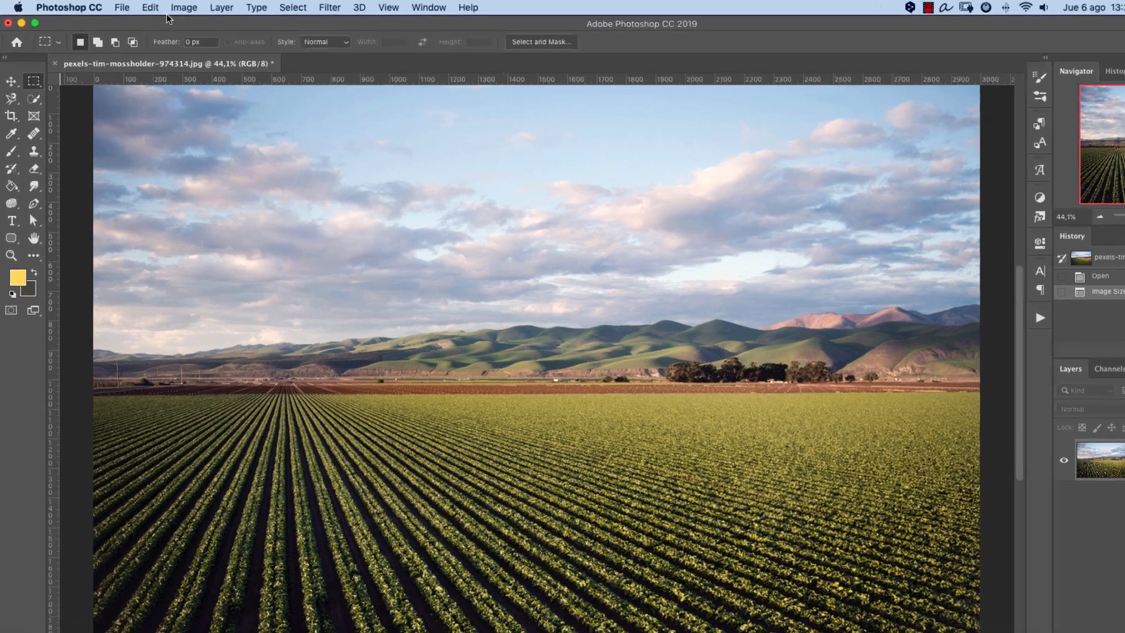
click(158, 9)
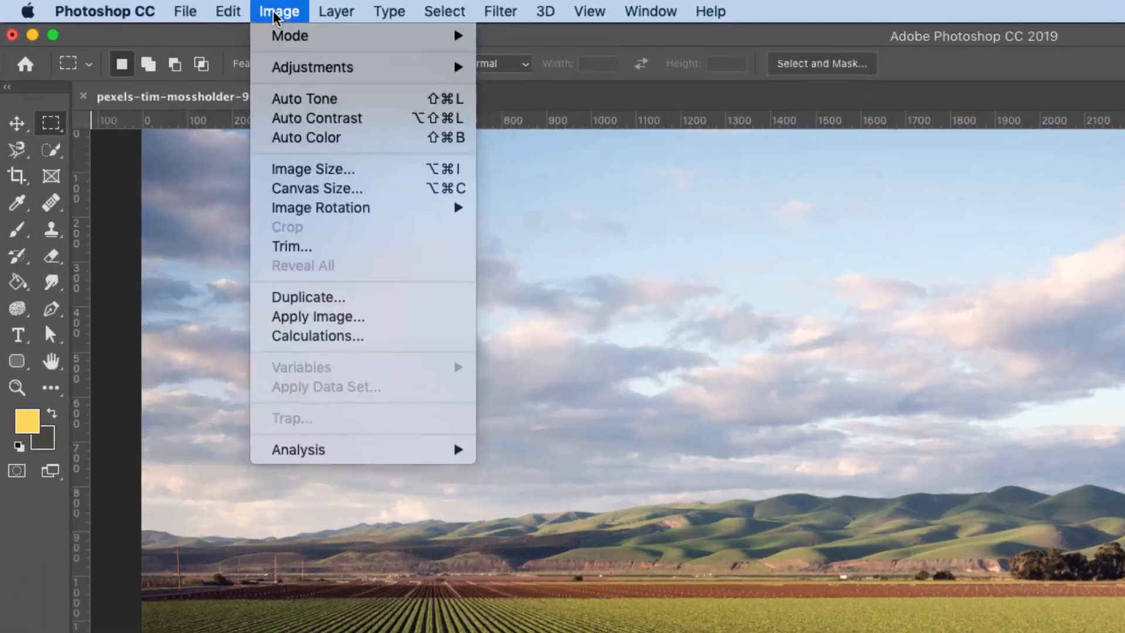
mouse_move(359, 70)
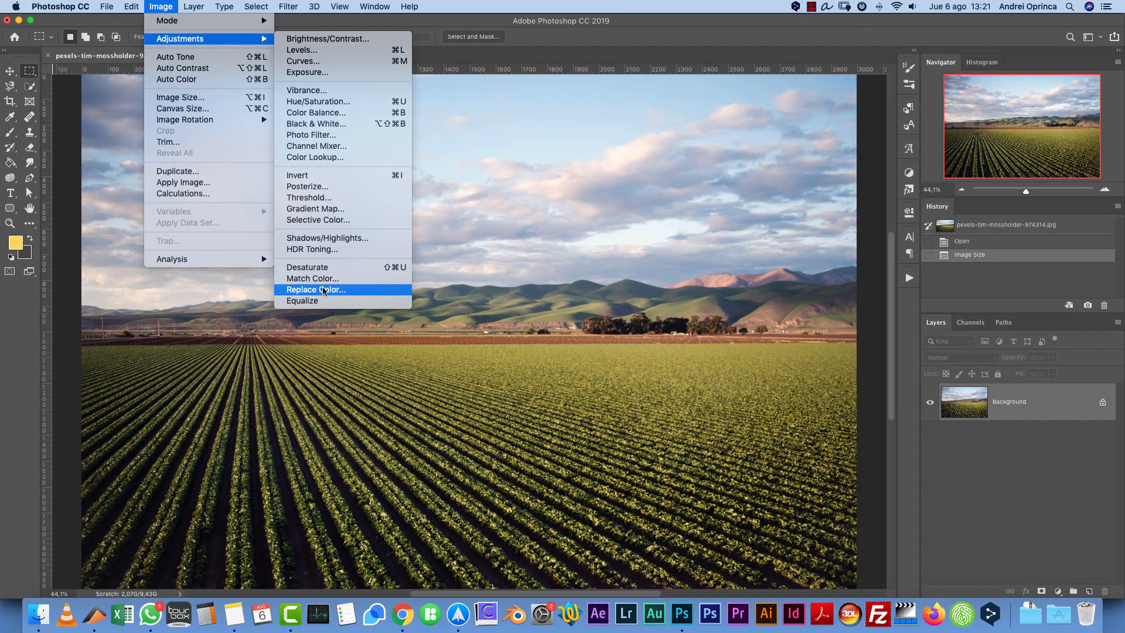
click(324, 290)
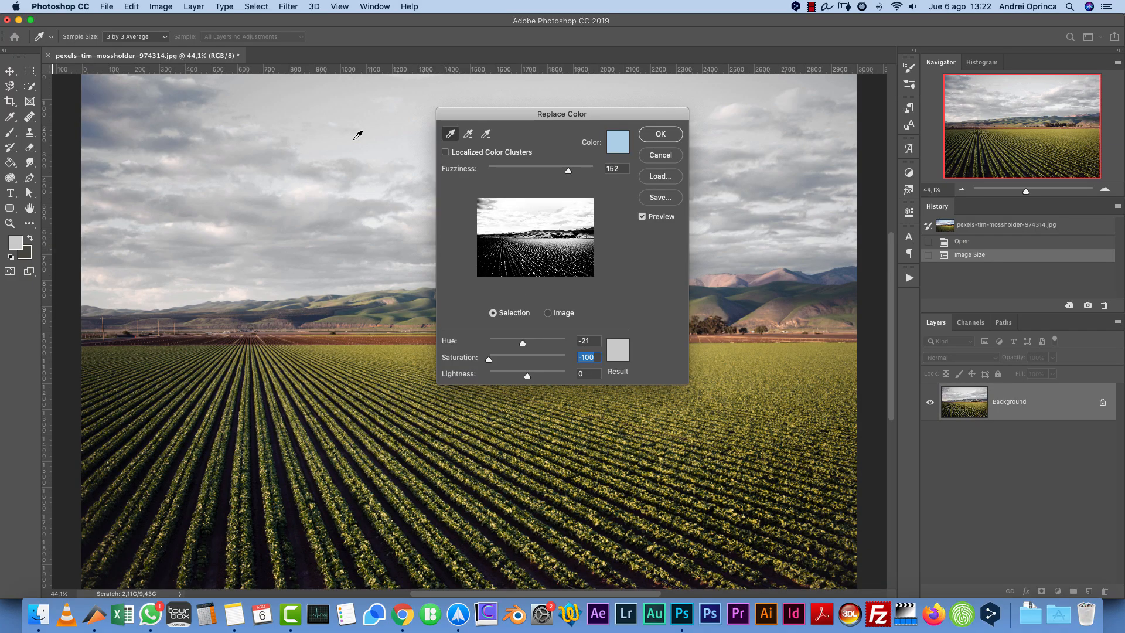
click(667, 155)
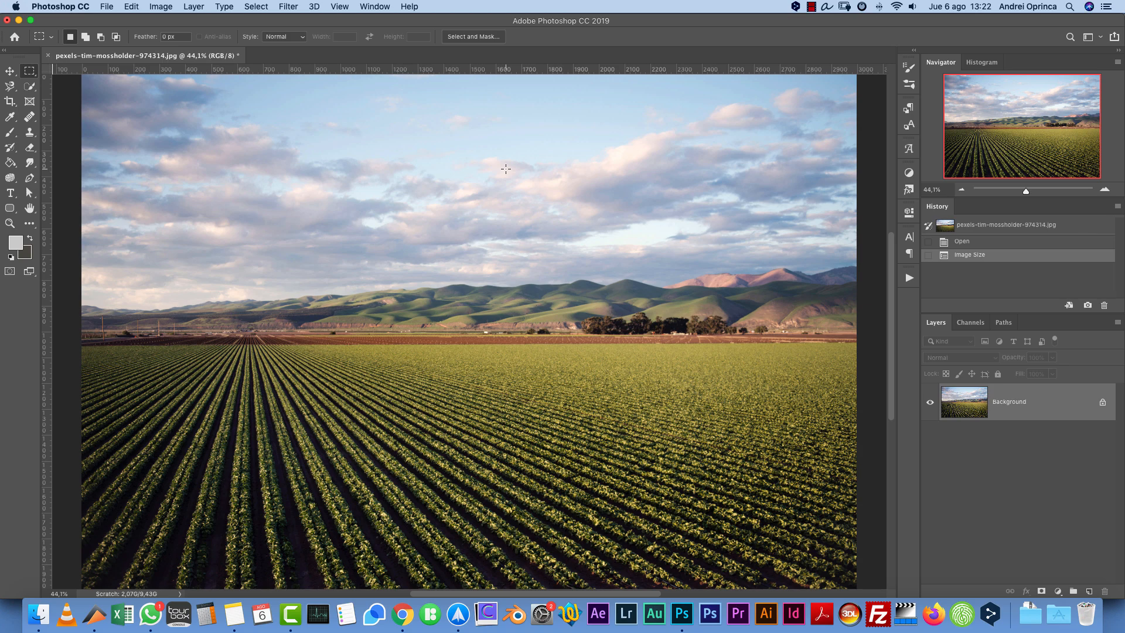
Step: Unlock the Background so that it becomes a regular layer
click(1102, 404)
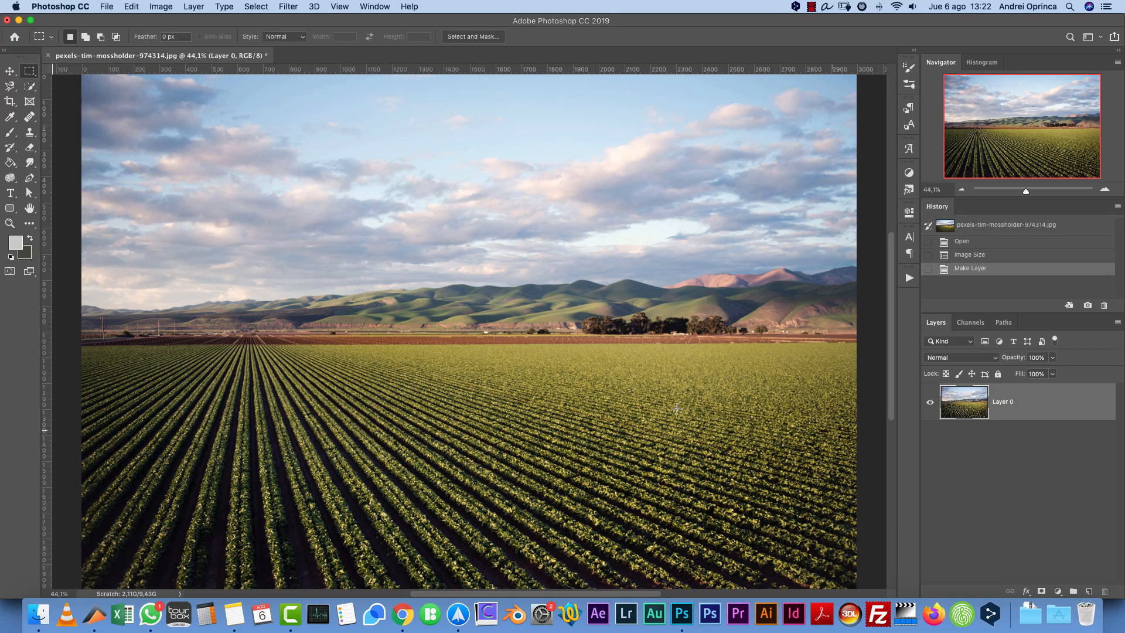
Step: Apply a Photo Filter image adjustment directly to the landscape layer, using the Yellow filter at 66% density
click(161, 6)
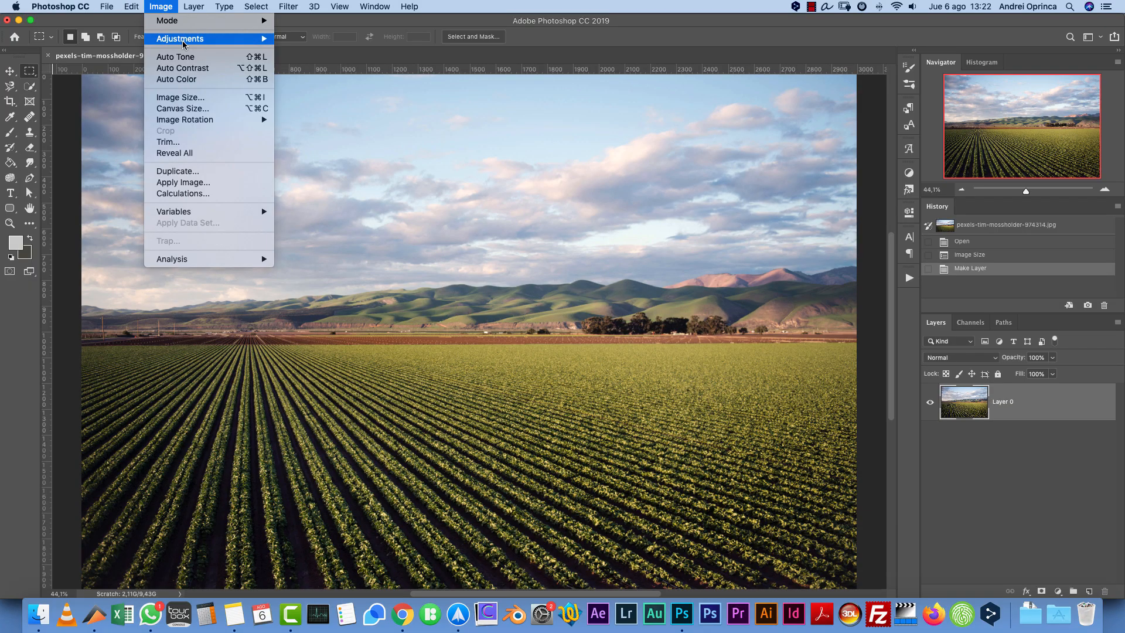
mouse_move(187, 39)
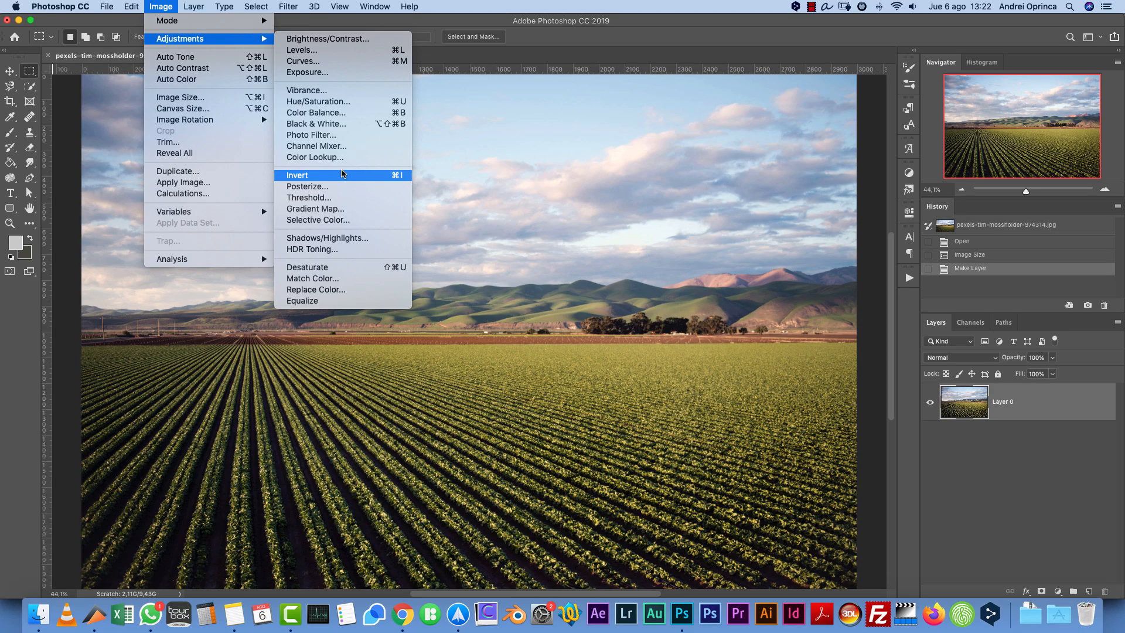
click(328, 135)
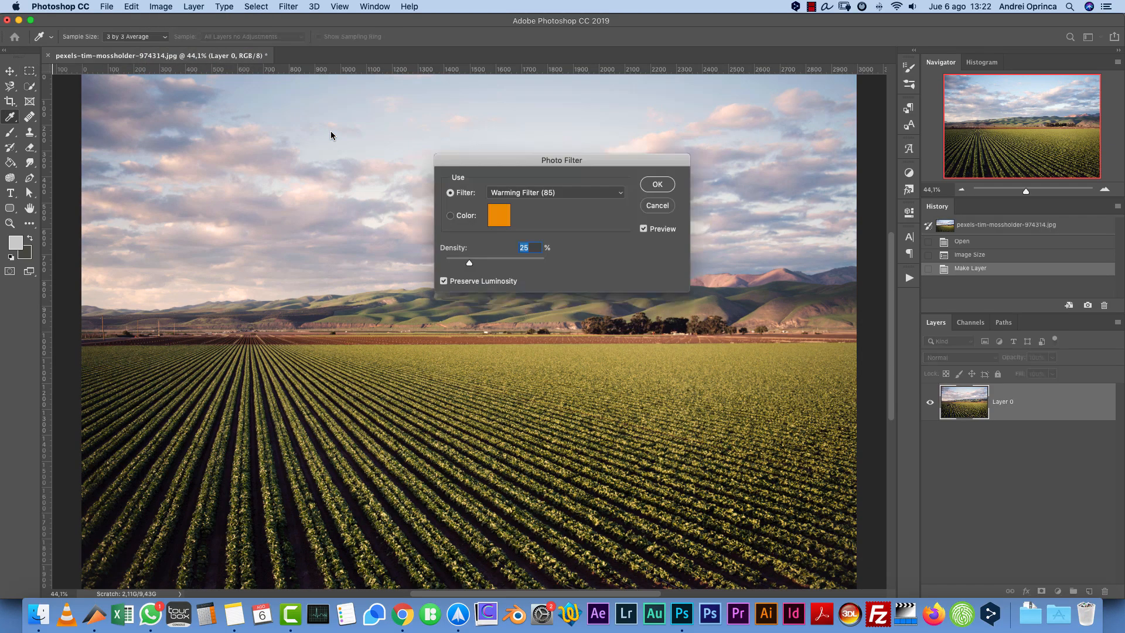
click(560, 194)
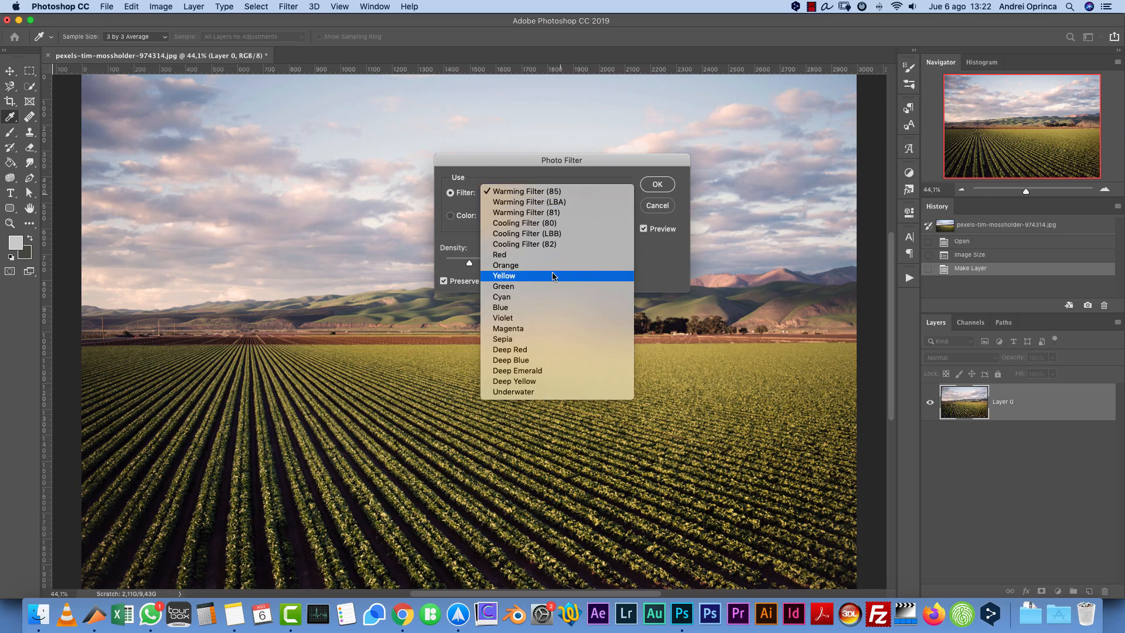
click(592, 275)
drag(469, 262, 523, 264)
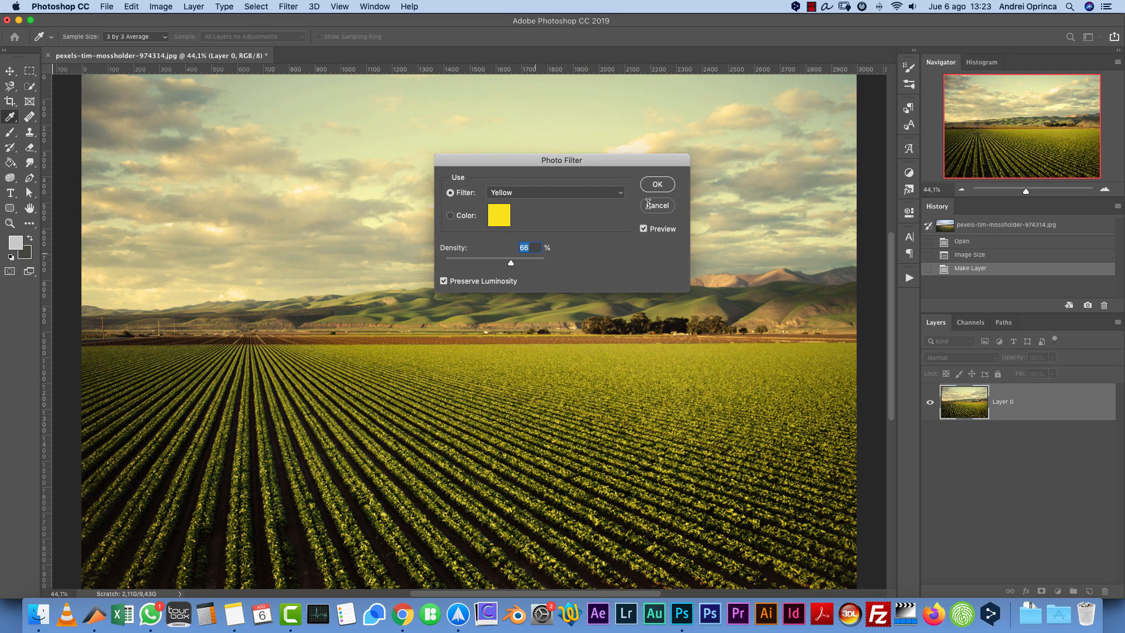
click(660, 186)
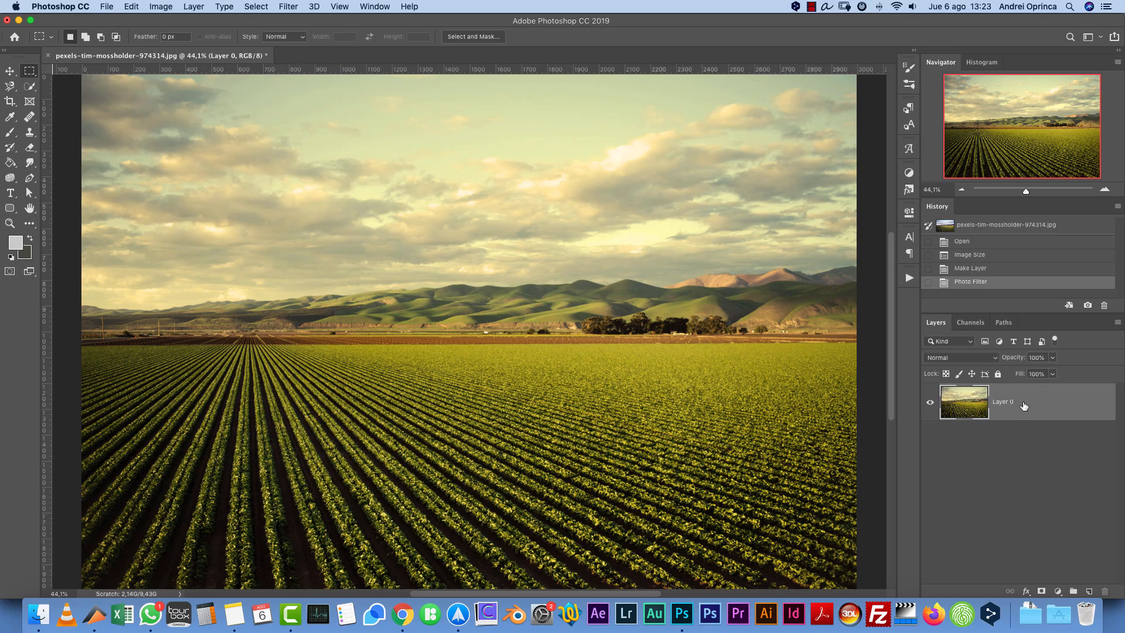
Step: Compare the history states before and after the Photo Filter, and undo the filter
click(977, 269)
click(975, 284)
key(super+z)
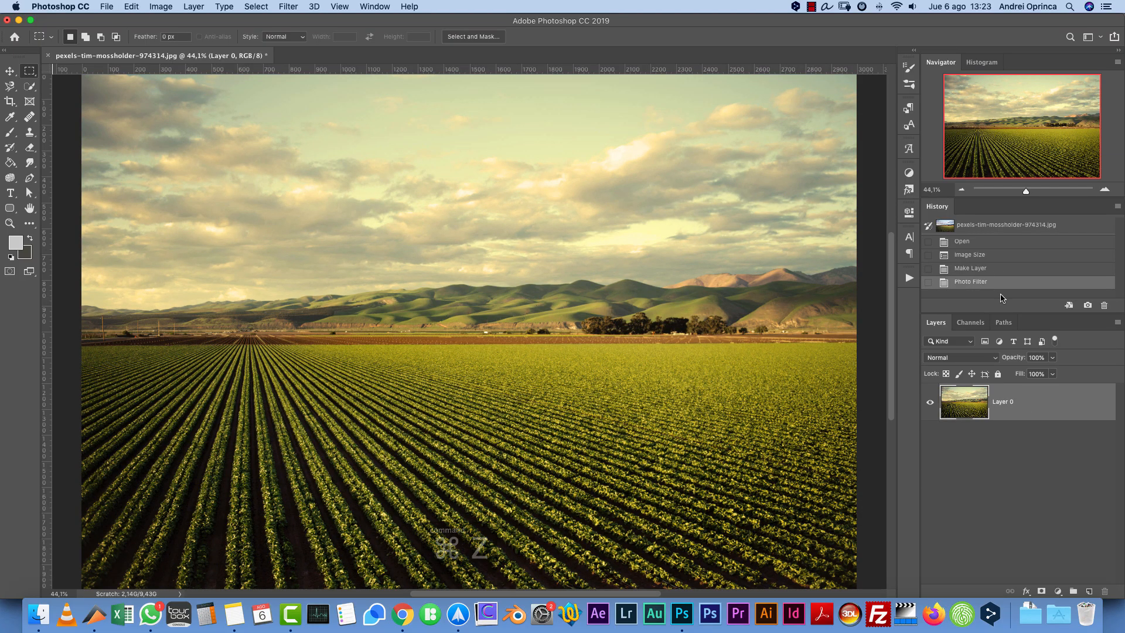
key(super+z)
click(978, 285)
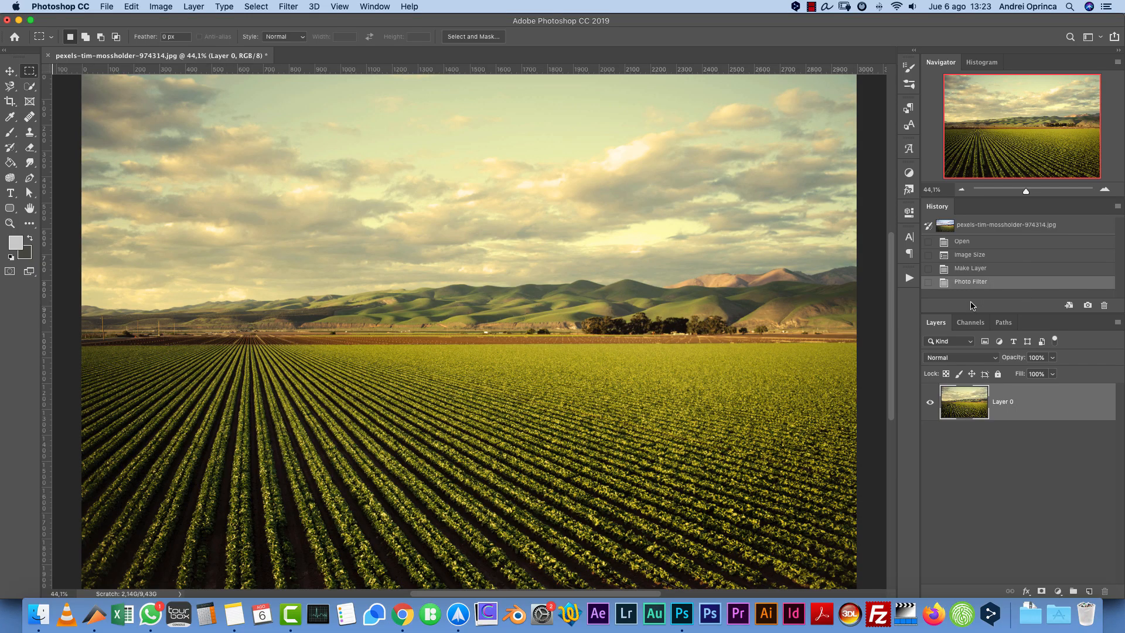
key(super+z)
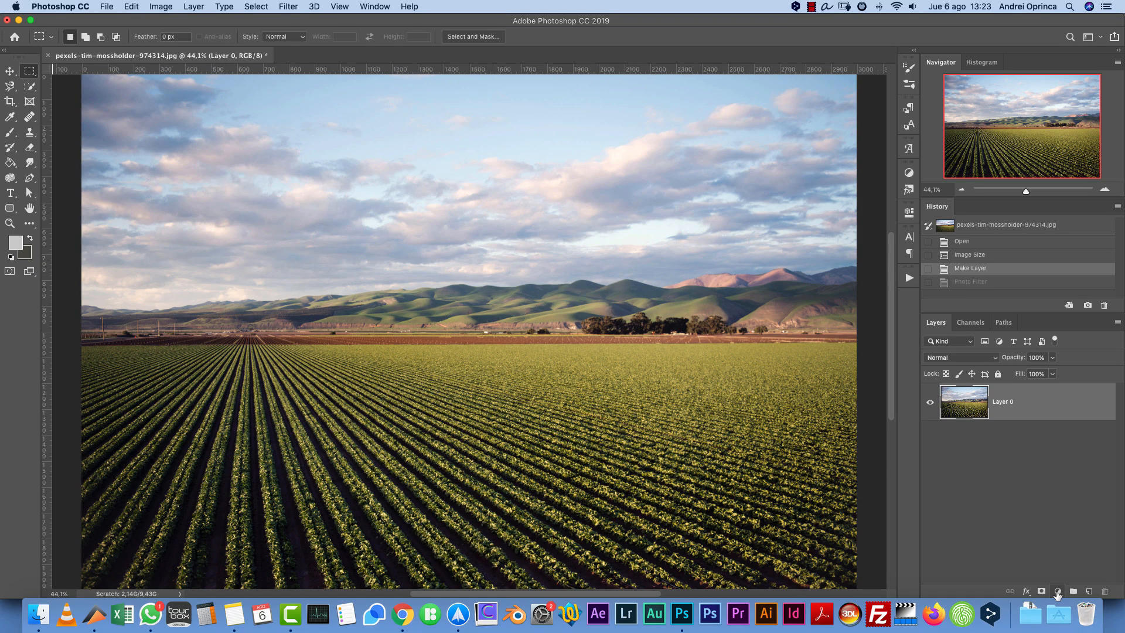
Step: Add a Photo Filter adjustment layer above the landscape layer, choose the Yellow filter and increase its density
click(1057, 591)
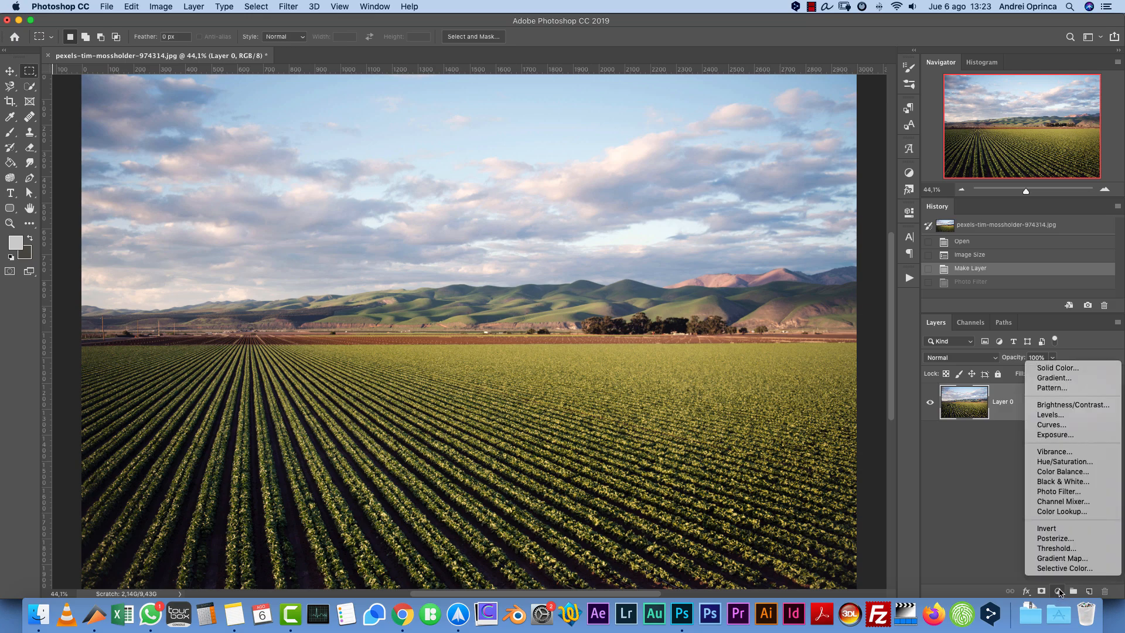
click(1070, 492)
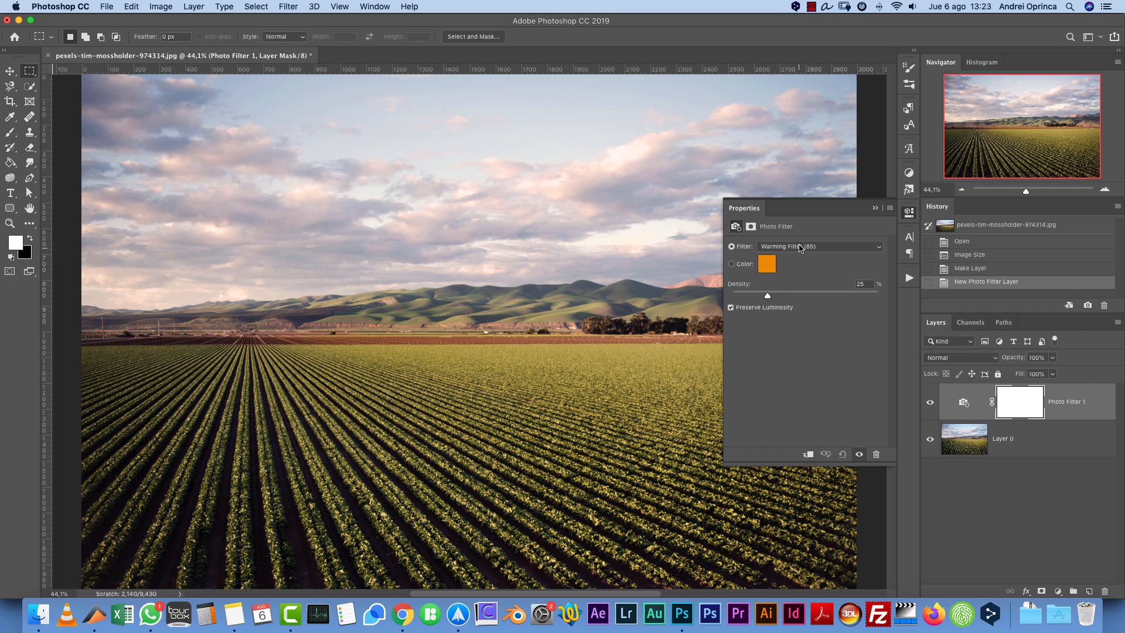
click(801, 246)
click(789, 331)
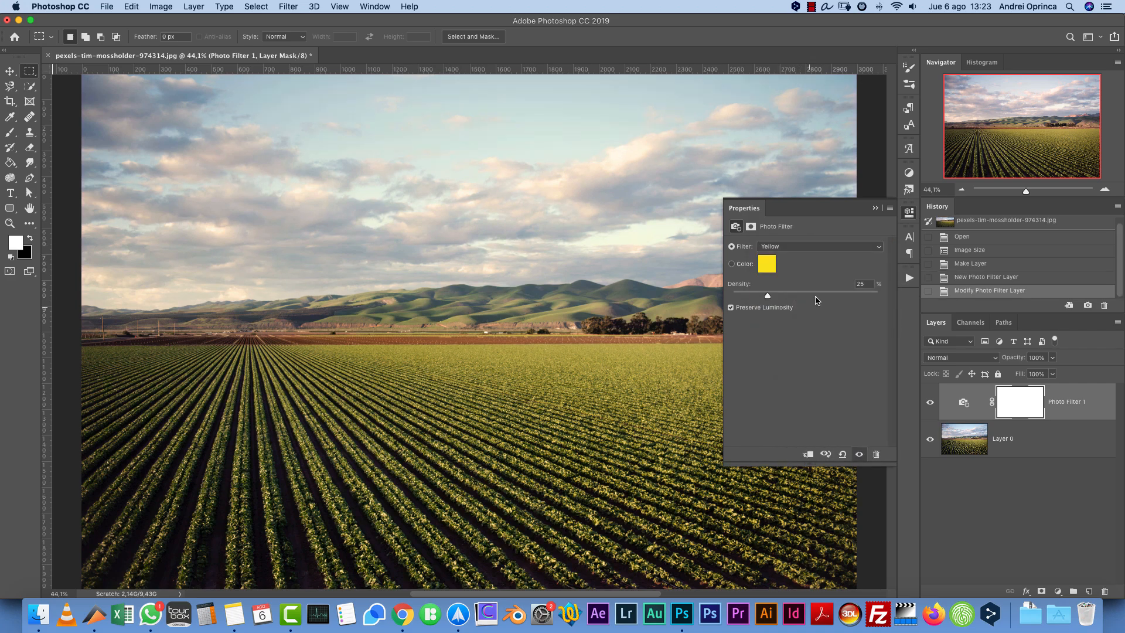
click(875, 208)
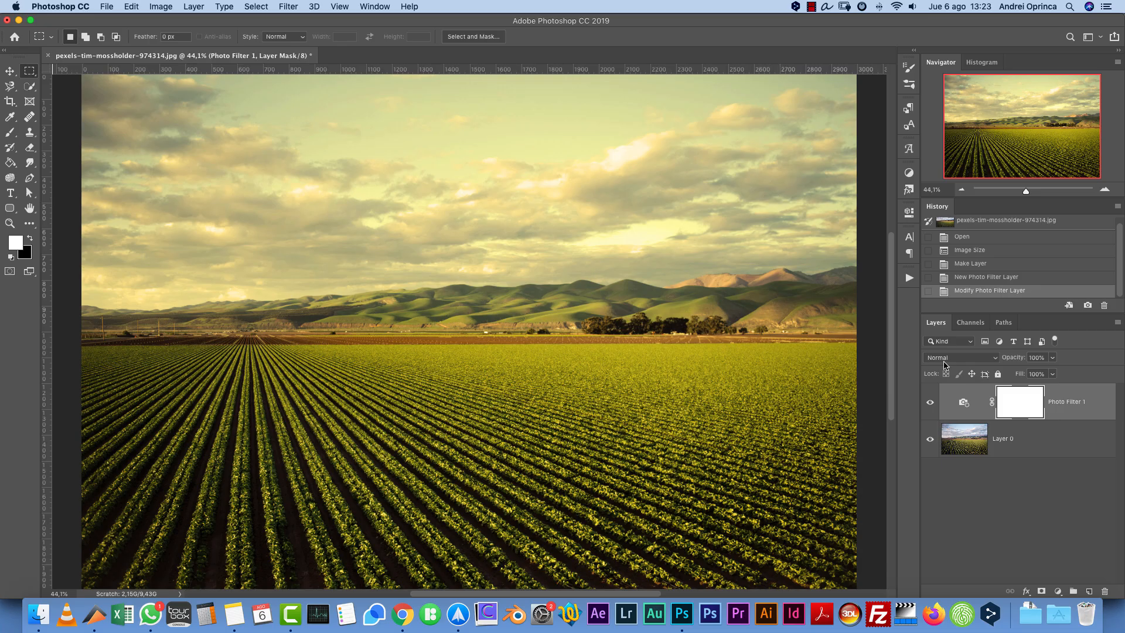
Step: Hide and show the Photo Filter adjustment layer twice to compare the image with and without it
click(930, 403)
click(930, 403)
click(930, 403)
click(929, 403)
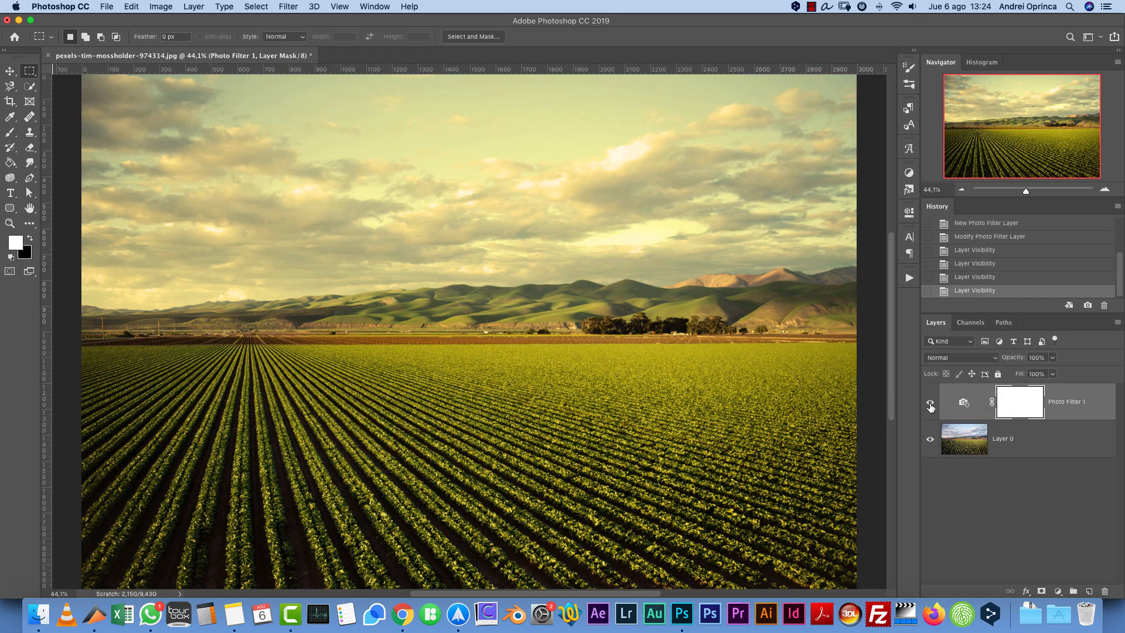
Step: Set the Photo Filter layer's blending mode to Screen and its opacity to 34%
click(959, 357)
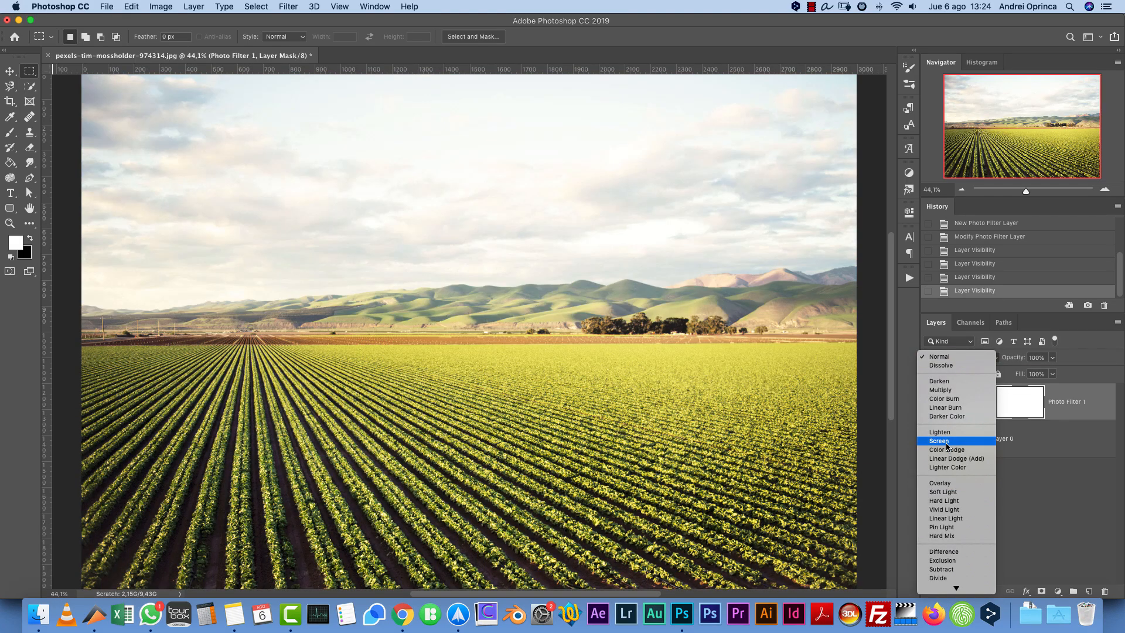
click(947, 442)
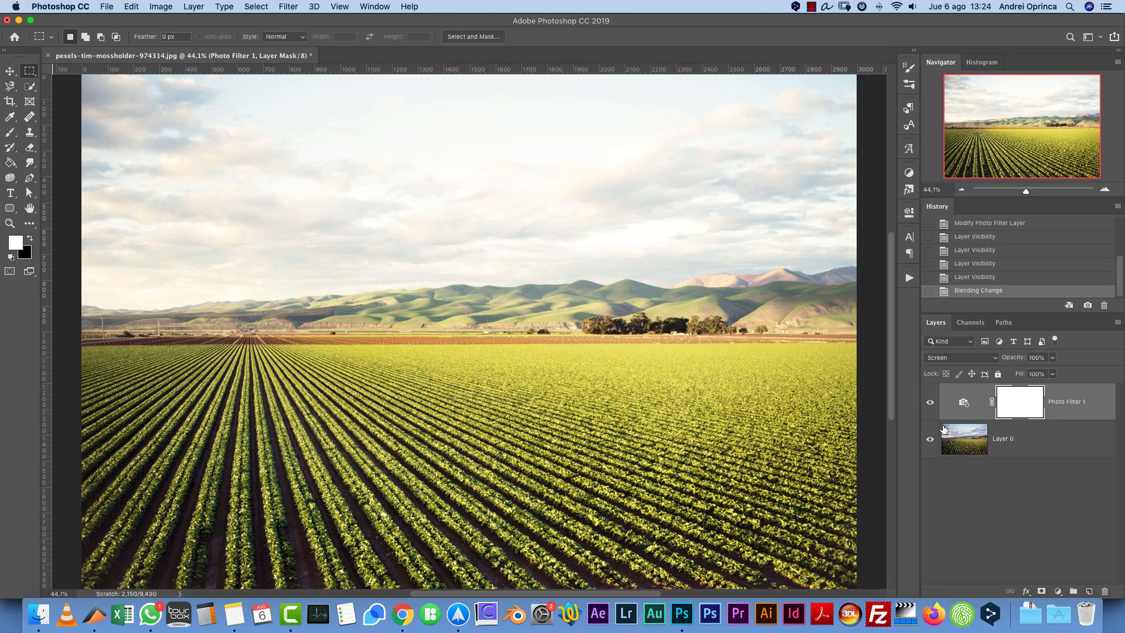
click(1053, 358)
drag(1054, 360, 1015, 375)
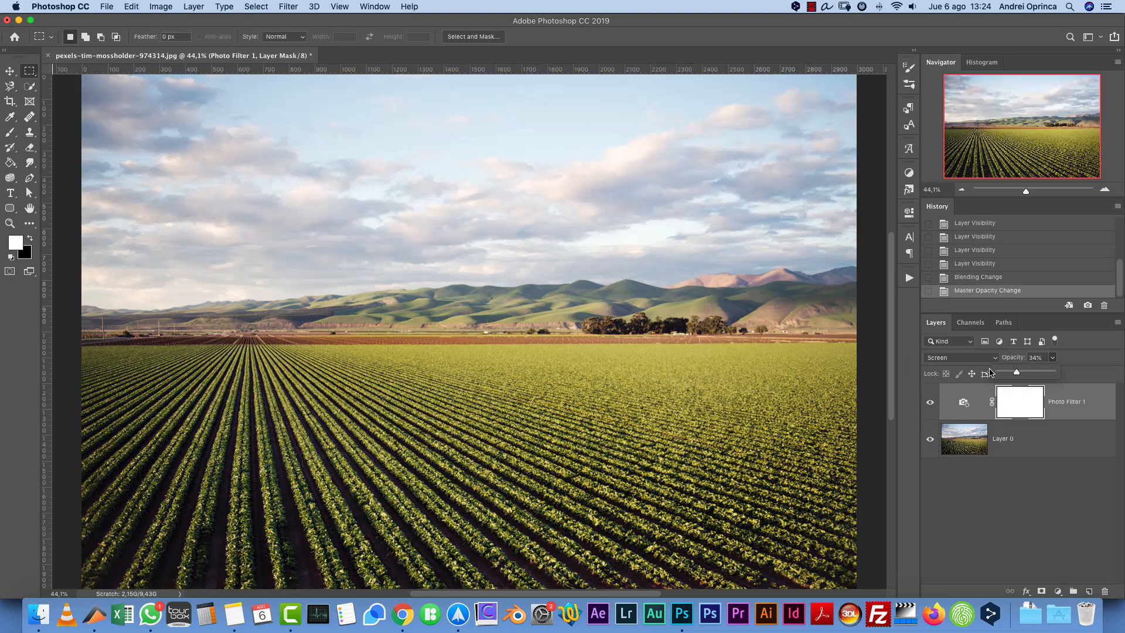
Step: Return the Photo Filter layer's blending mode to Normal and delete the layer
click(934, 360)
click(939, 273)
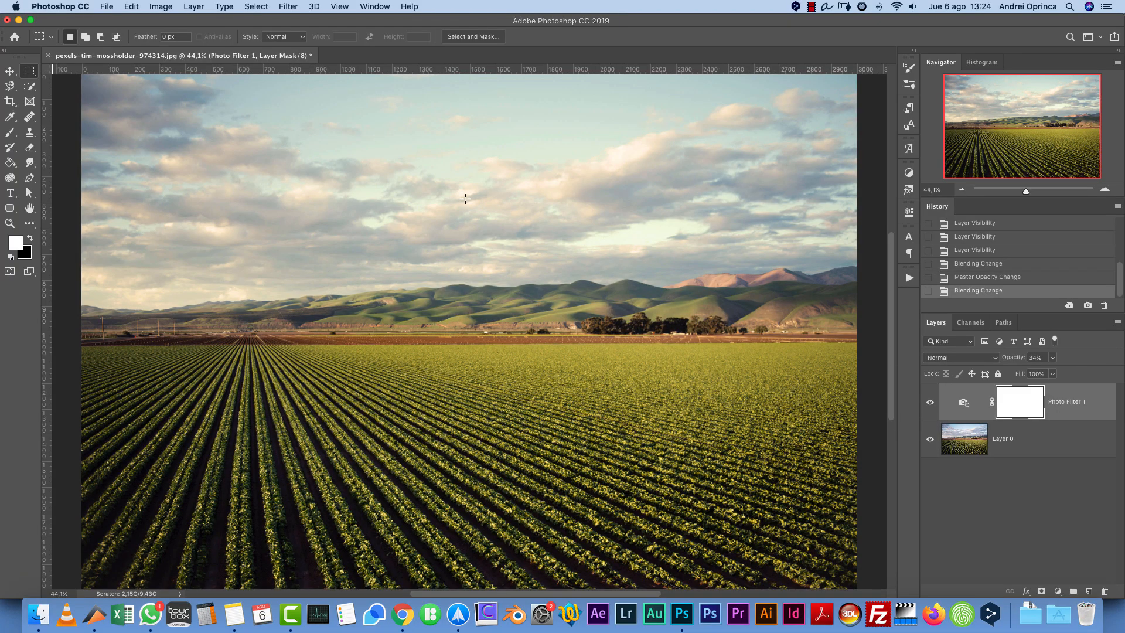
drag(1089, 417, 1106, 591)
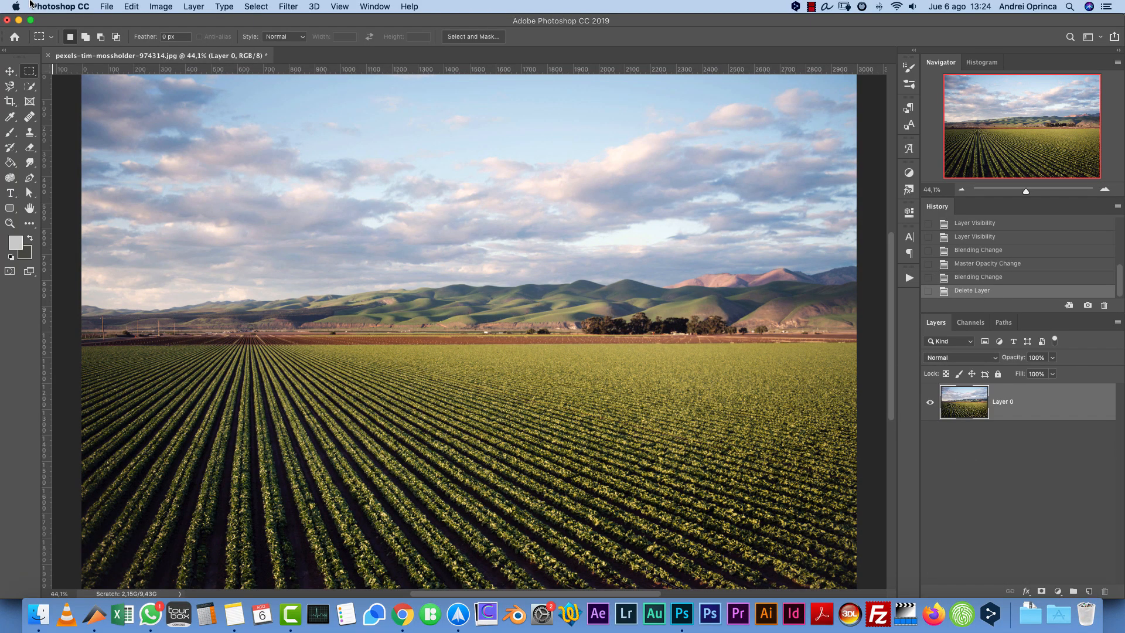
Step: Start a Shadows/Highlights adjustment on Layer 0 with Color at +30 and Highlights Amount at 27%
click(161, 9)
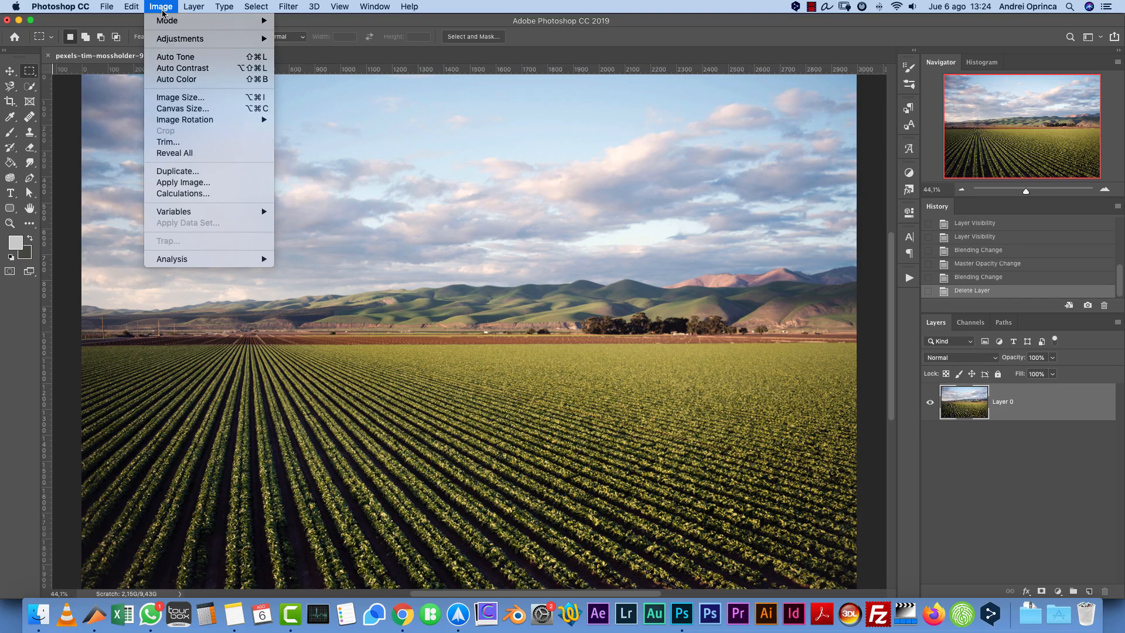
mouse_move(245, 41)
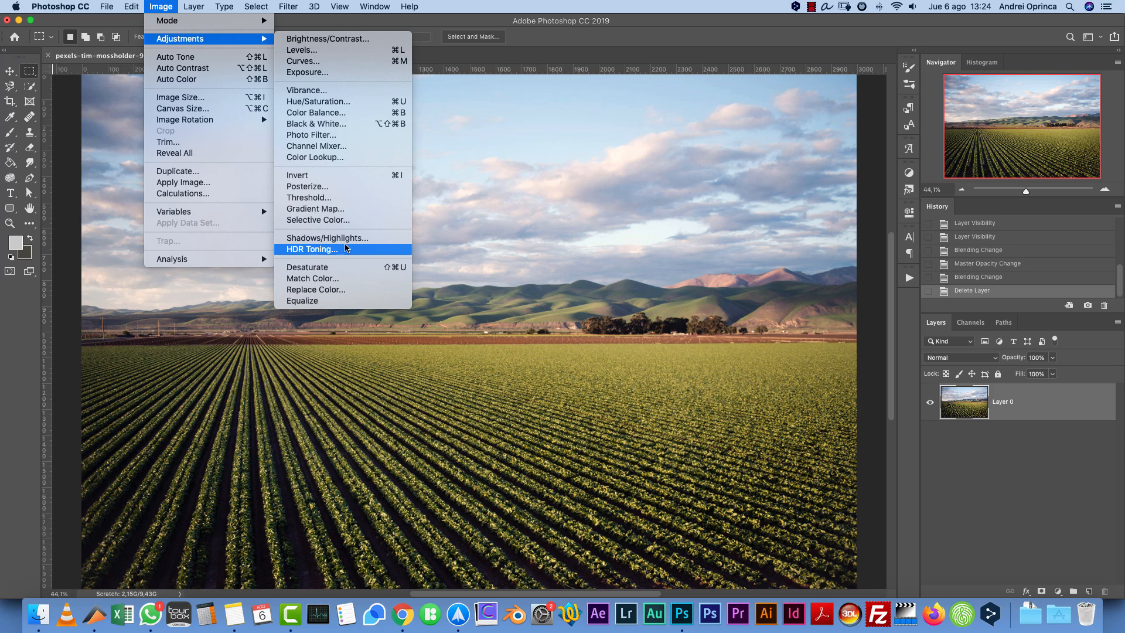
click(321, 238)
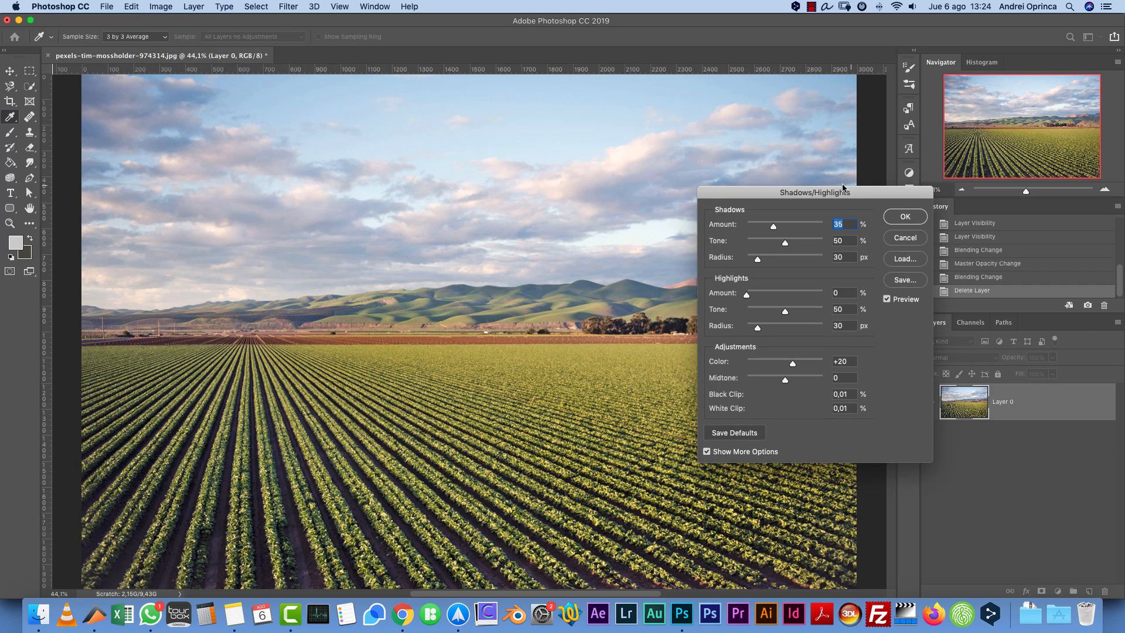
drag(841, 188, 725, 85)
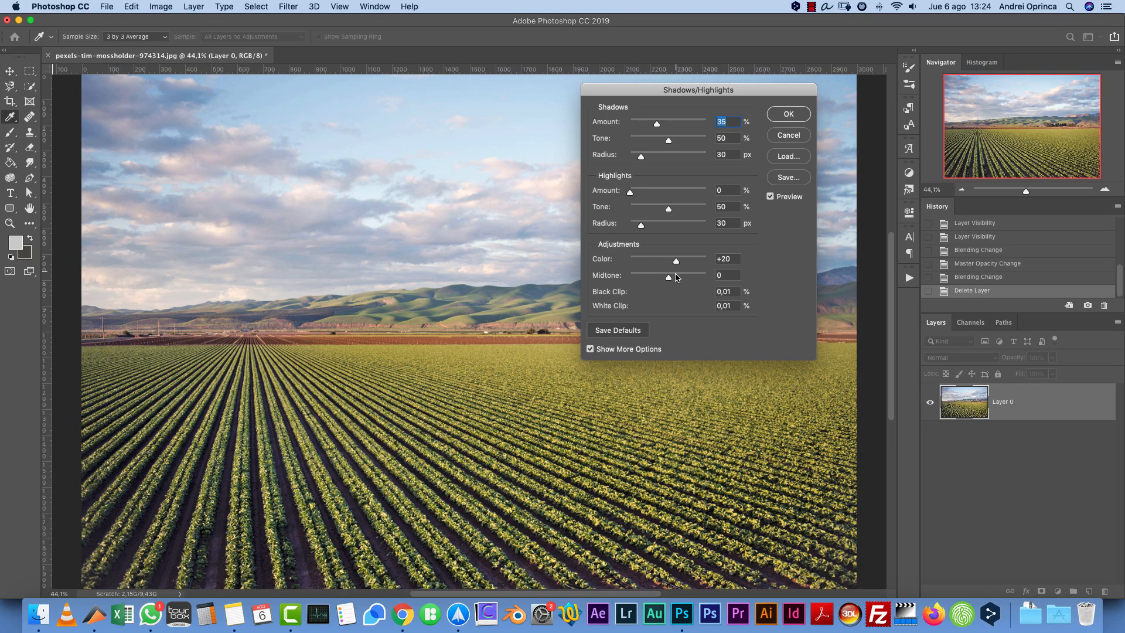
drag(653, 258, 679, 262)
click(649, 190)
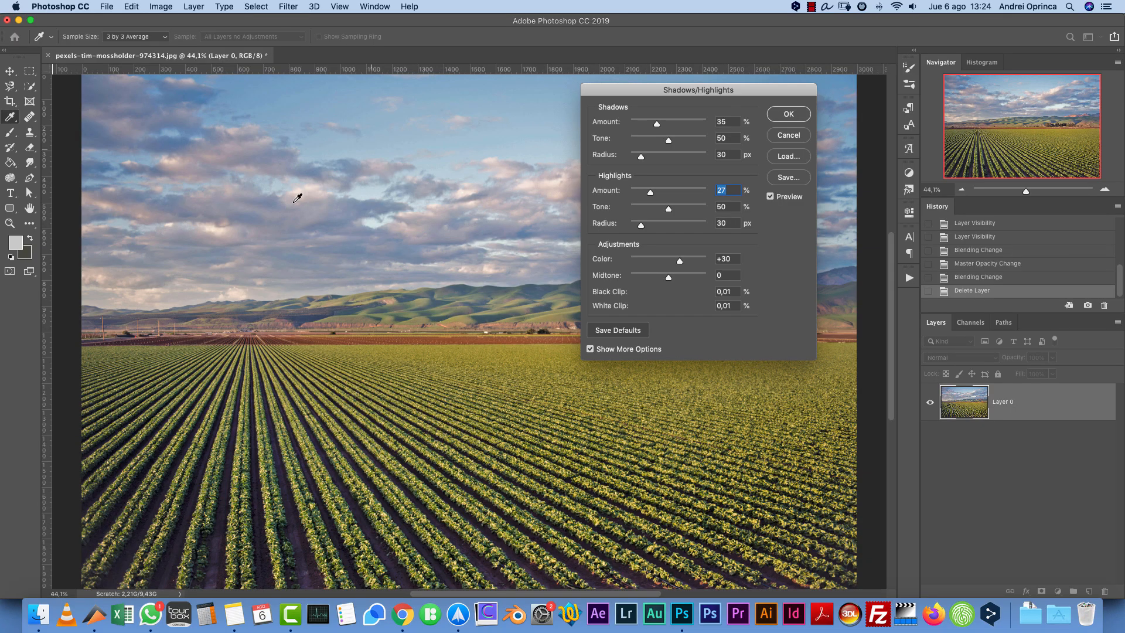
Step: Apply Shadows/Highlights with Highlights Radius 25 px, Shadows Radius 91 px, Shadows Amount 63%, Midtone +21 and Color +45, and undo it
click(663, 225)
click(639, 224)
click(665, 155)
click(678, 124)
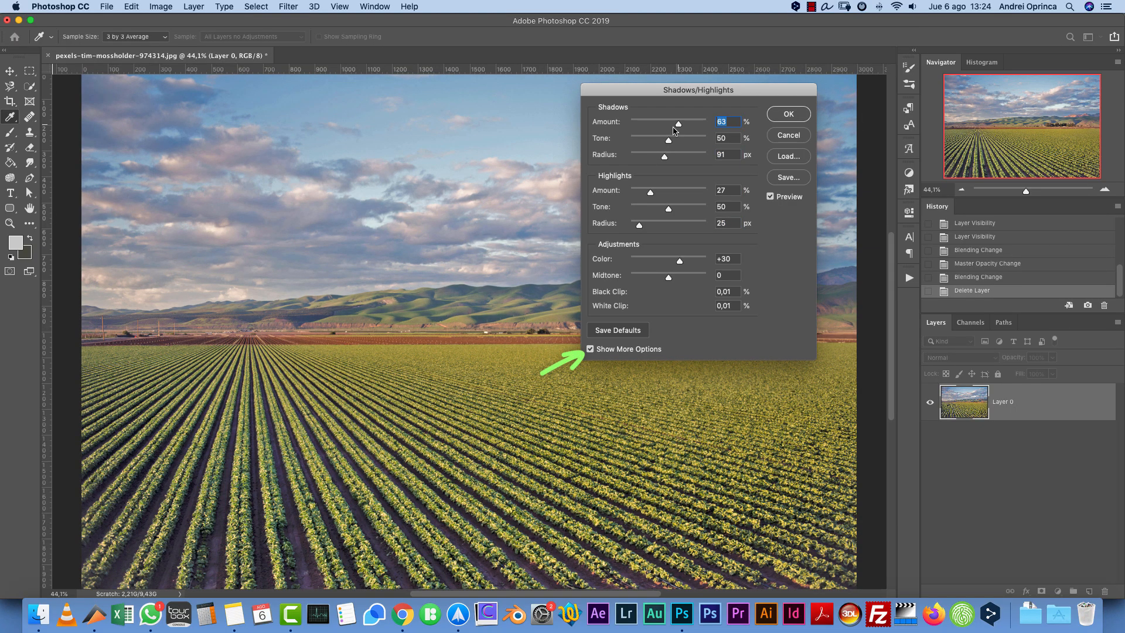
mouse_move(676, 277)
mouse_down()
mouse_move(656, 278)
mouse_move(677, 282)
mouse_move(671, 259)
mouse_move(686, 260)
mouse_up()
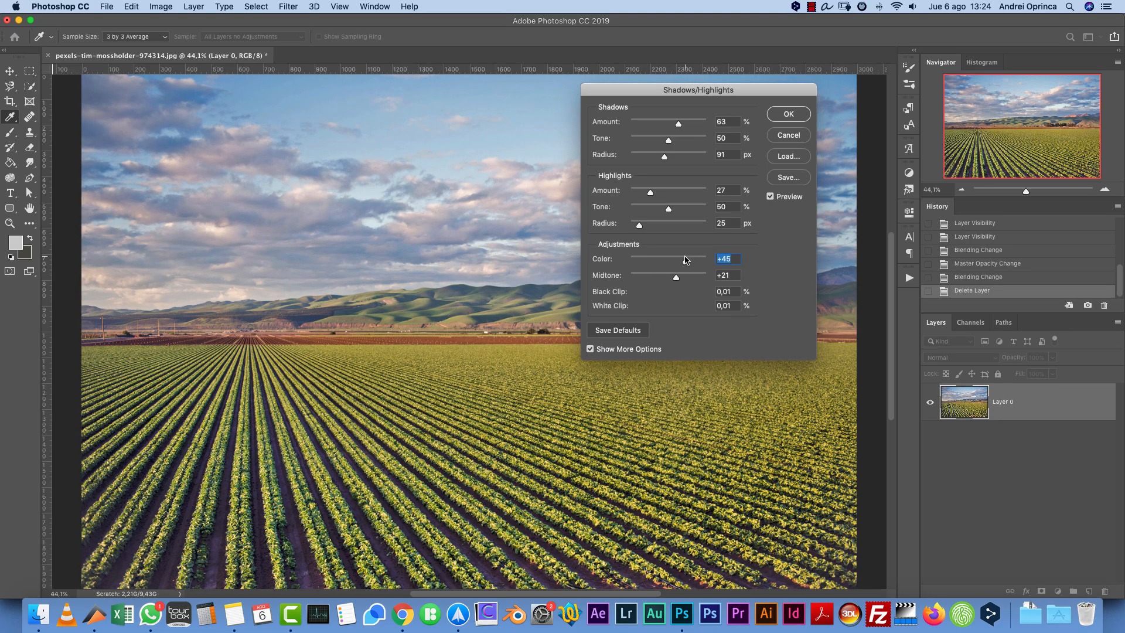
click(795, 111)
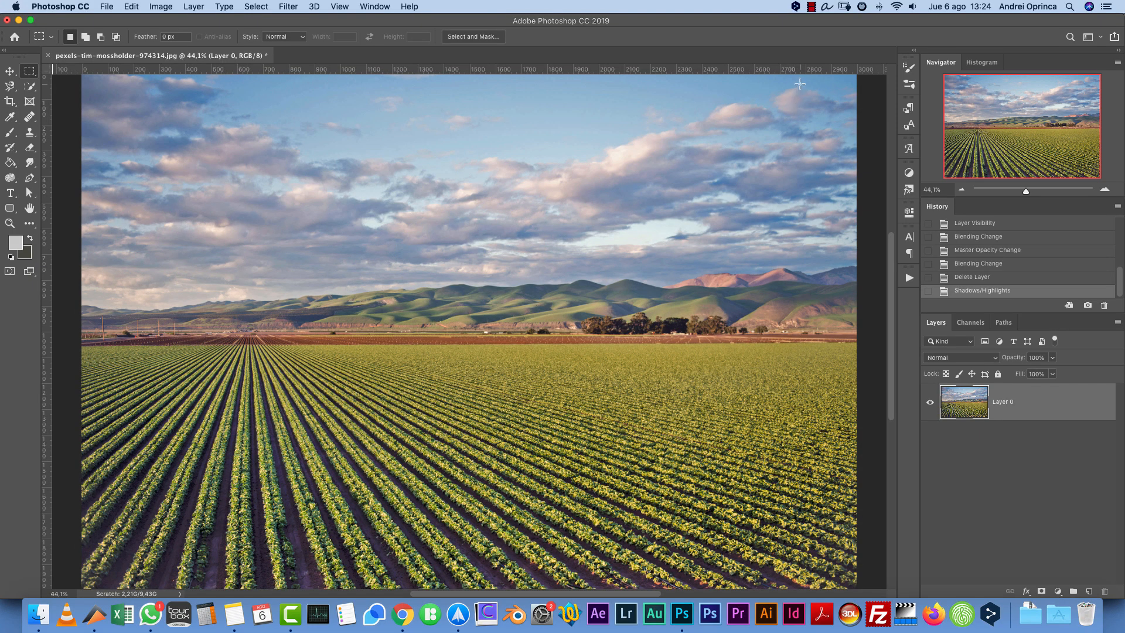
key(super+z)
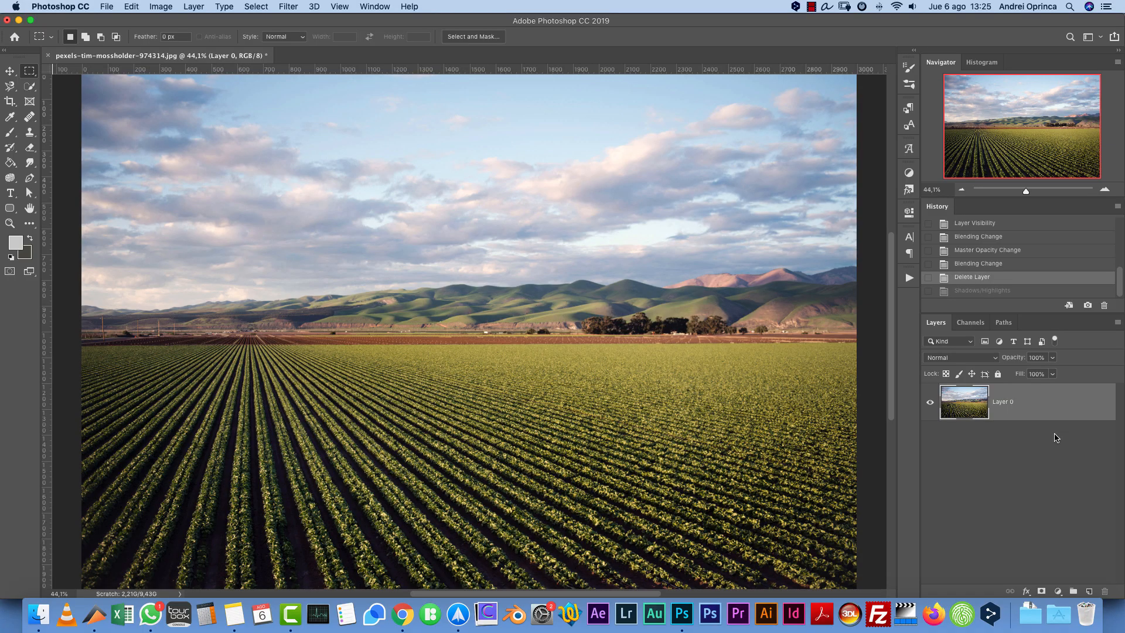
Step: Duplicate Layer 0 and apply Shadows/Highlights with its default values to the copy
key(super+j)
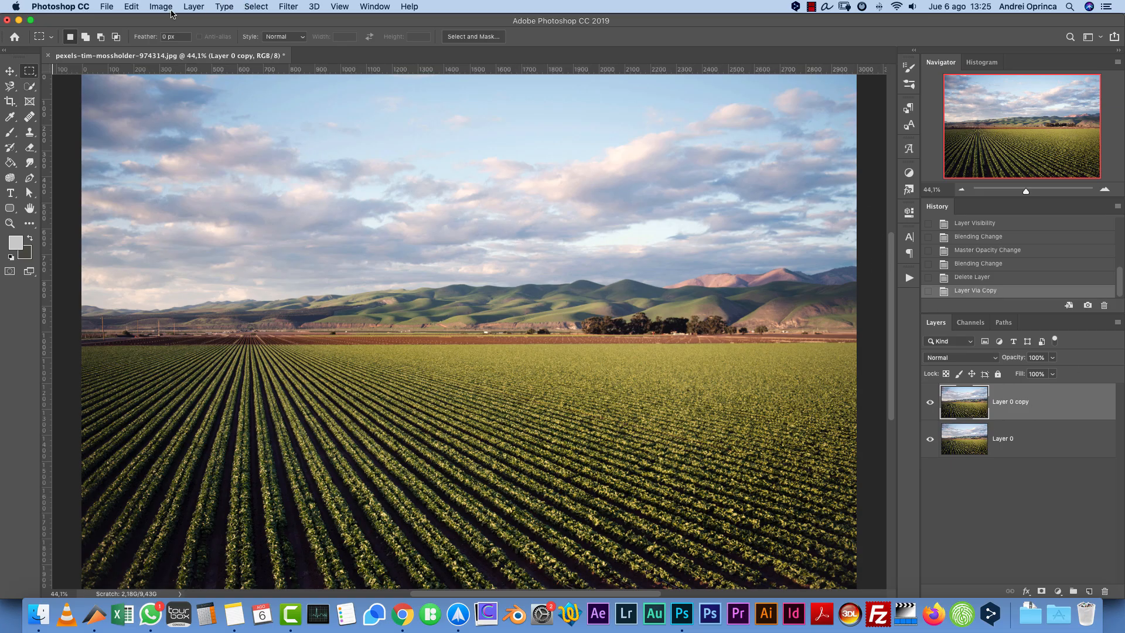
click(288, 7)
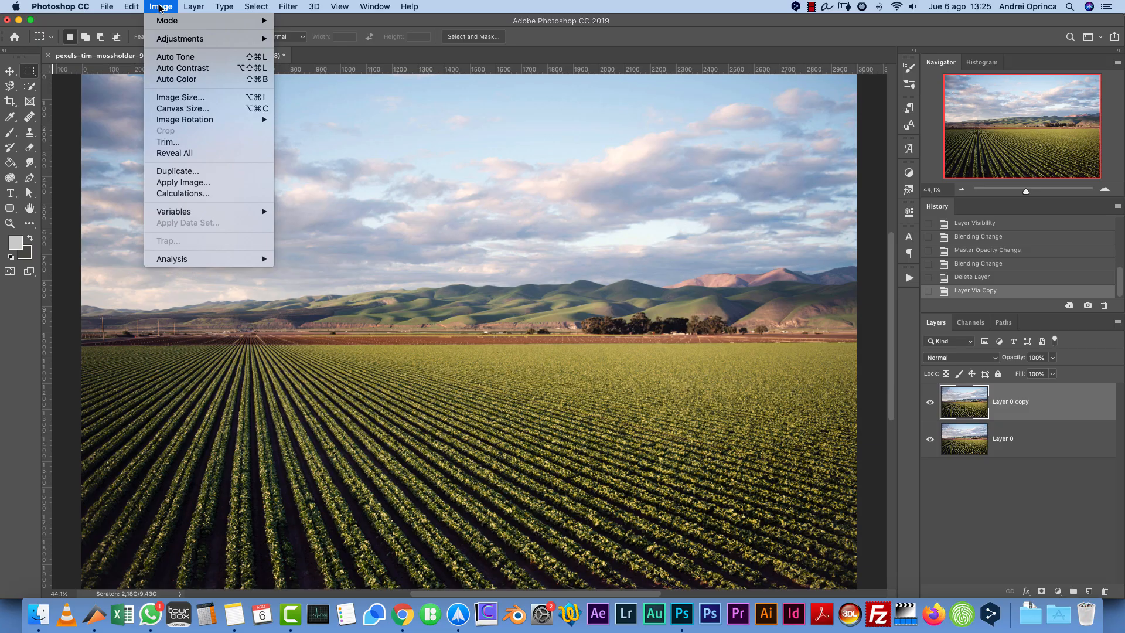
mouse_move(179, 39)
click(346, 239)
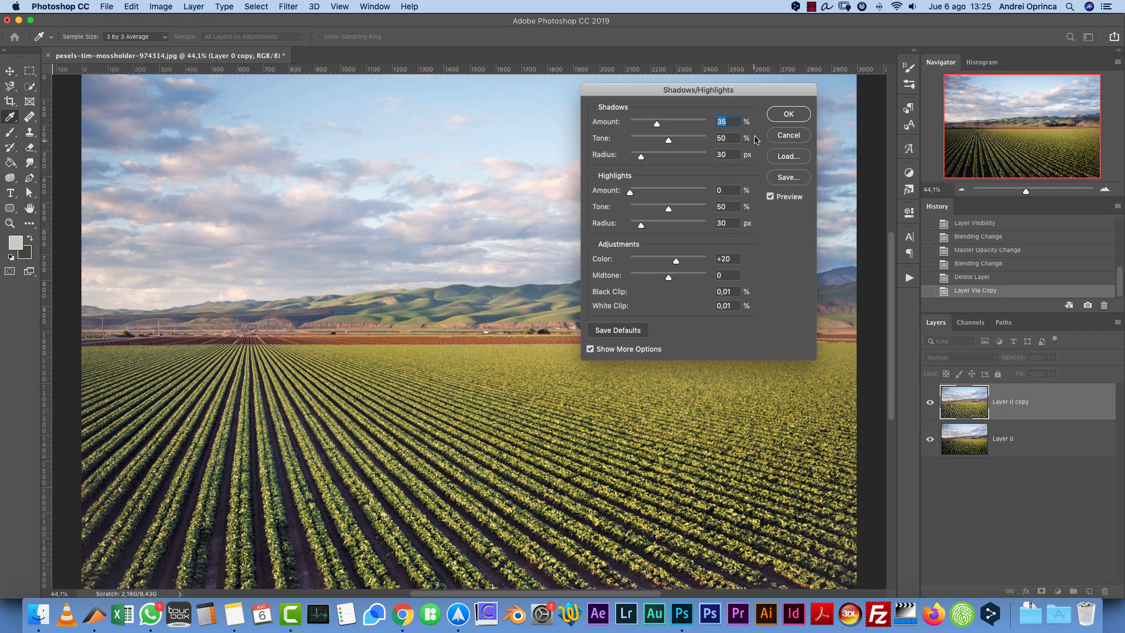
click(788, 114)
Step: Hide and show the adjusted layer copy to compare it with the original, and delete the copy
click(930, 400)
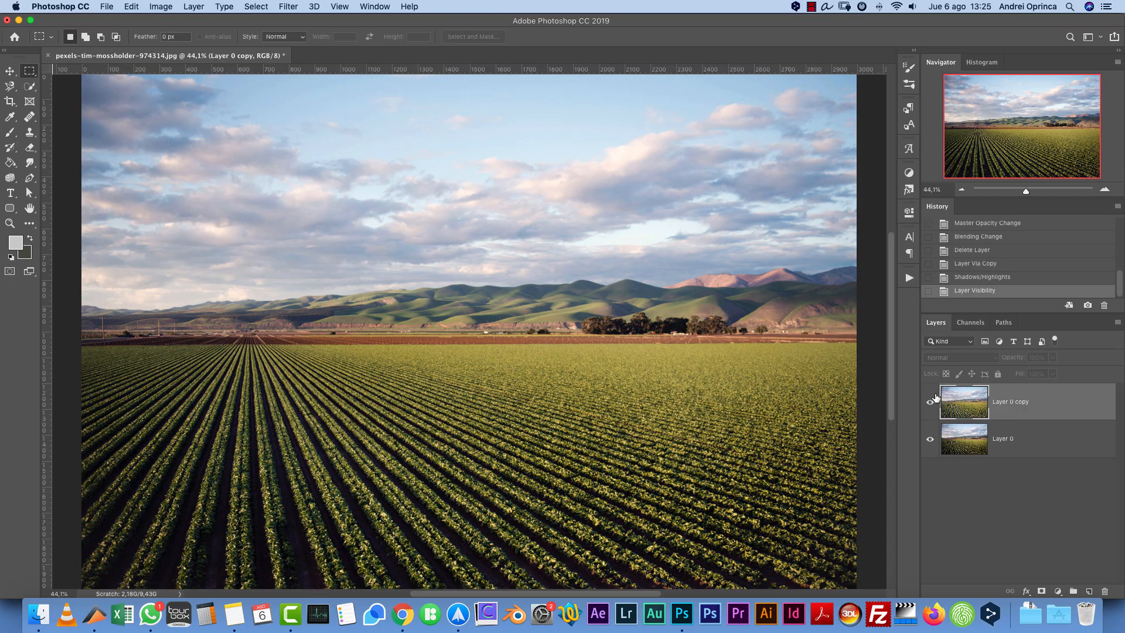
click(931, 400)
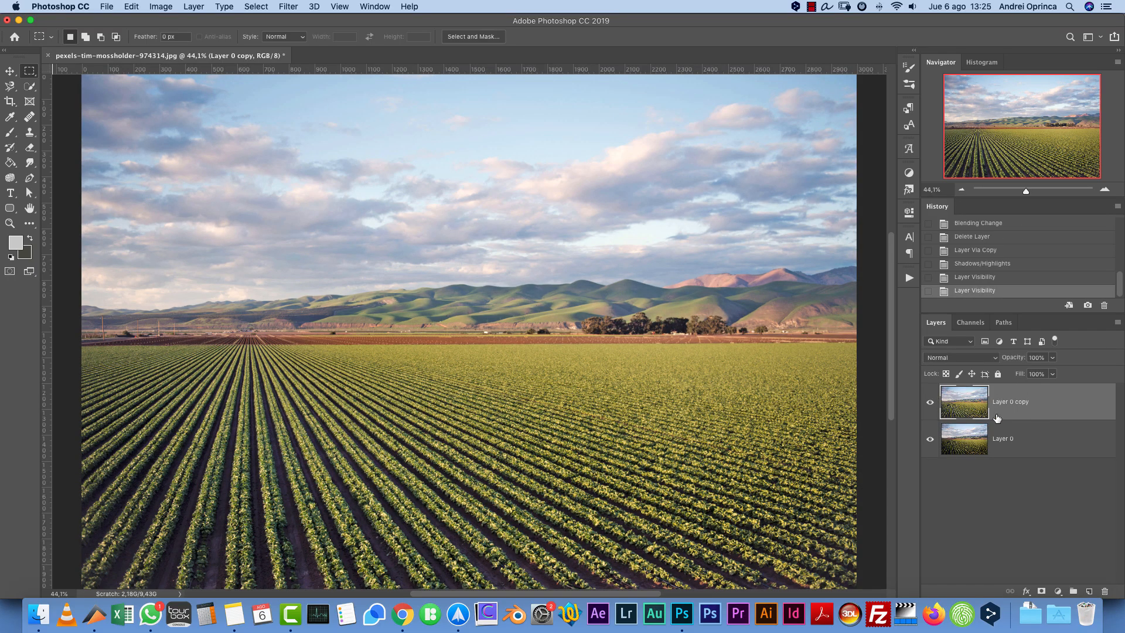
drag(1041, 414, 1104, 591)
click(160, 6)
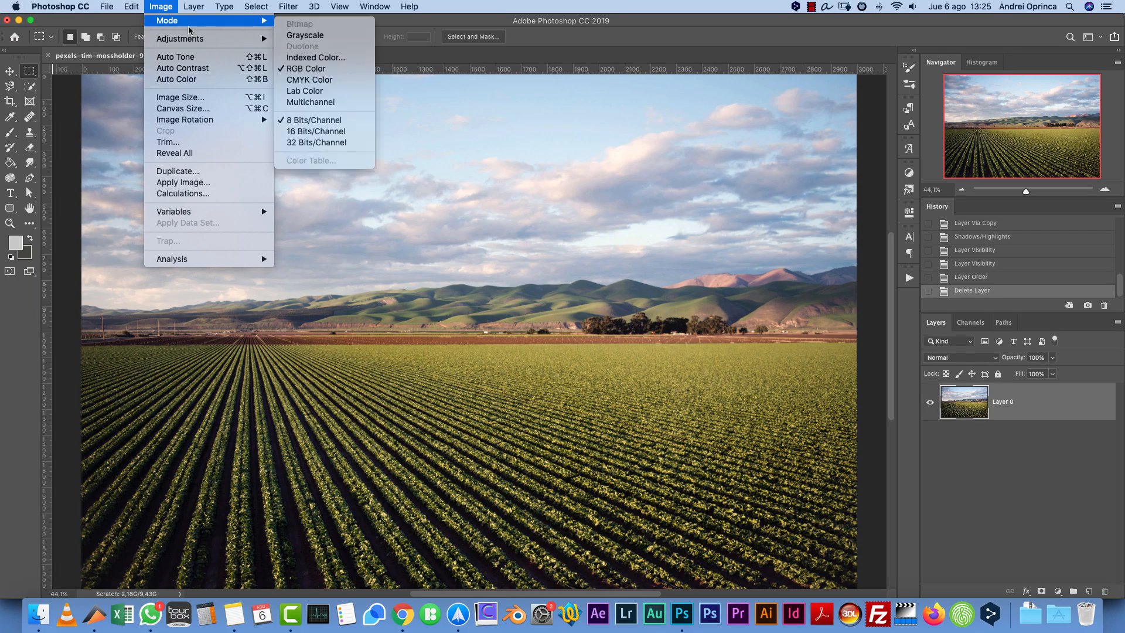
mouse_move(189, 41)
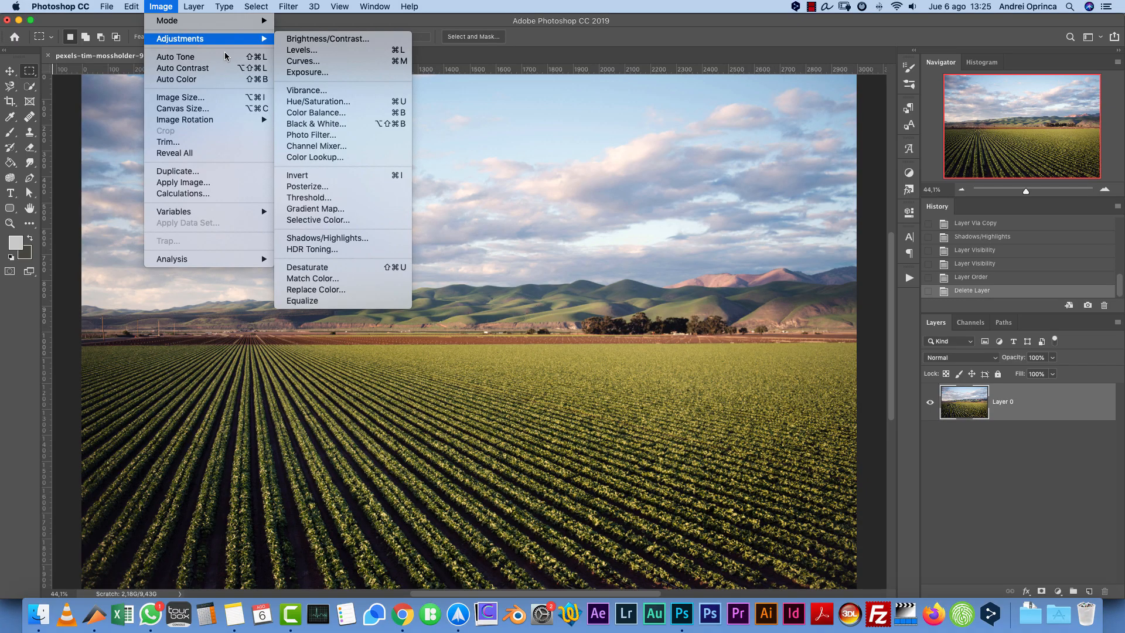
click(1037, 406)
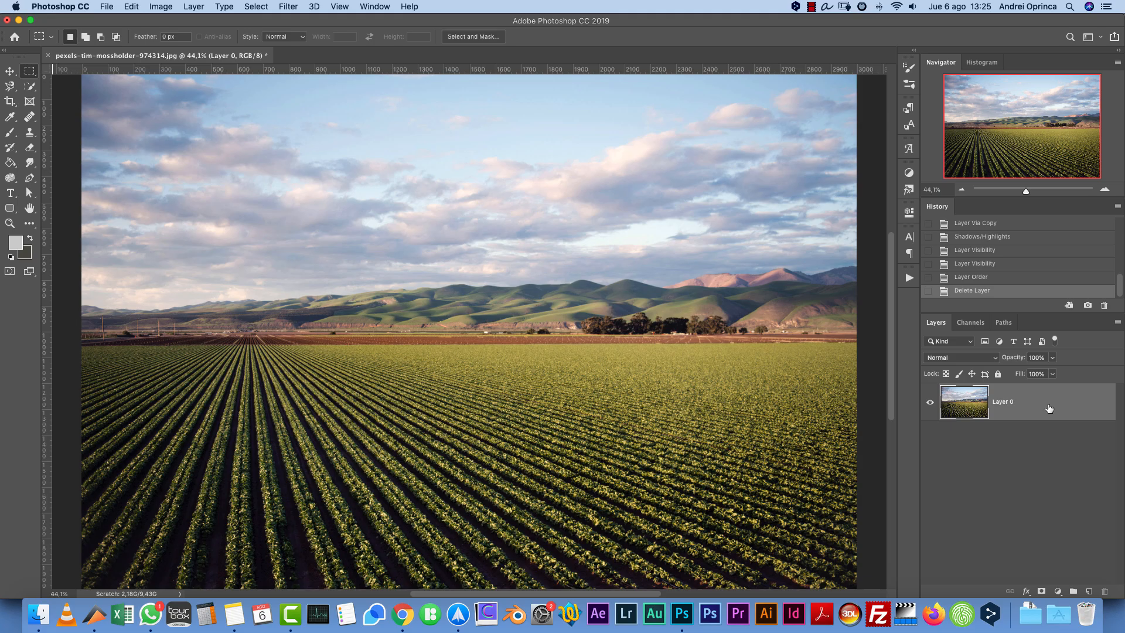
Step: Add a Solid Color fill layer above Layer 0 and give it a dark red colour
click(1057, 591)
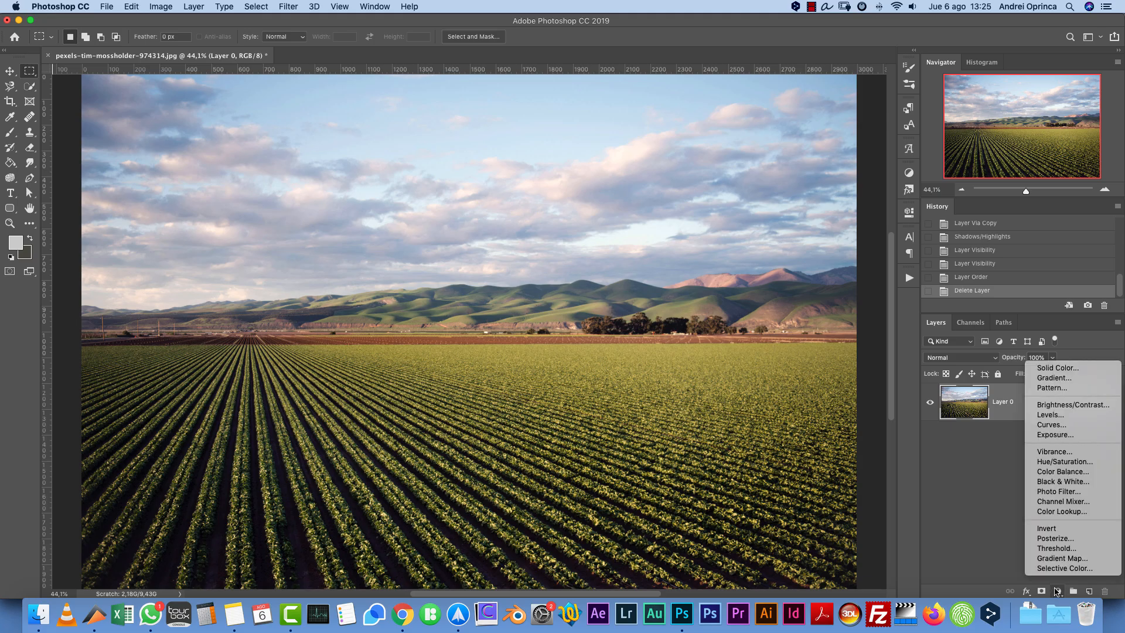
click(1058, 368)
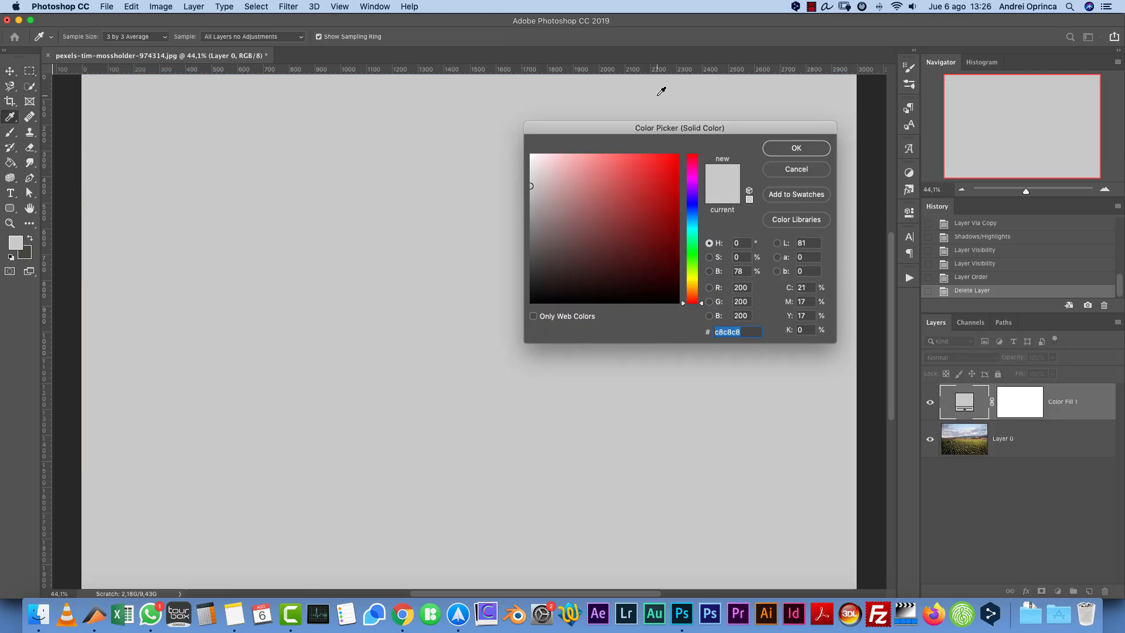
click(621, 172)
click(624, 221)
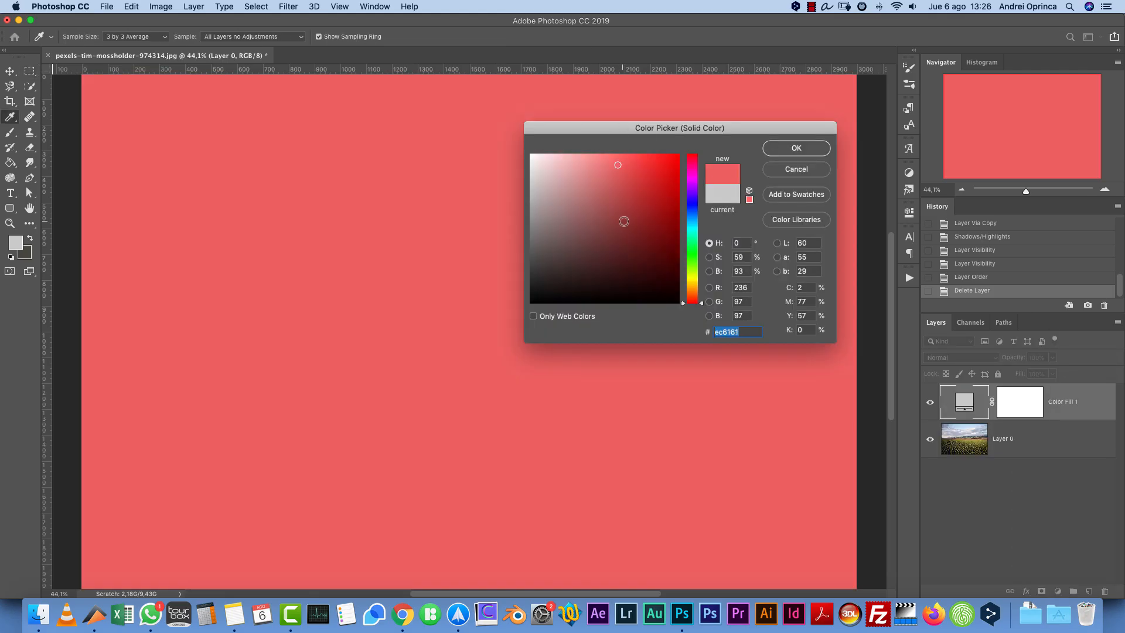
click(796, 147)
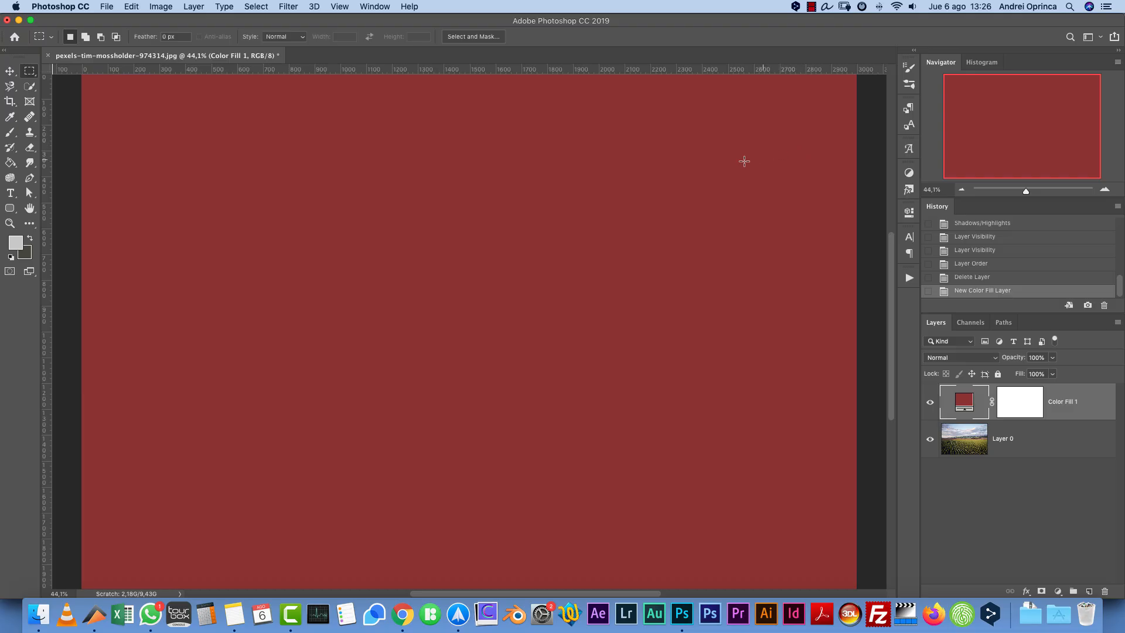
Step: Change the Solid Color layer's fill to the brighter red e04040
double_click(965, 404)
click(637, 172)
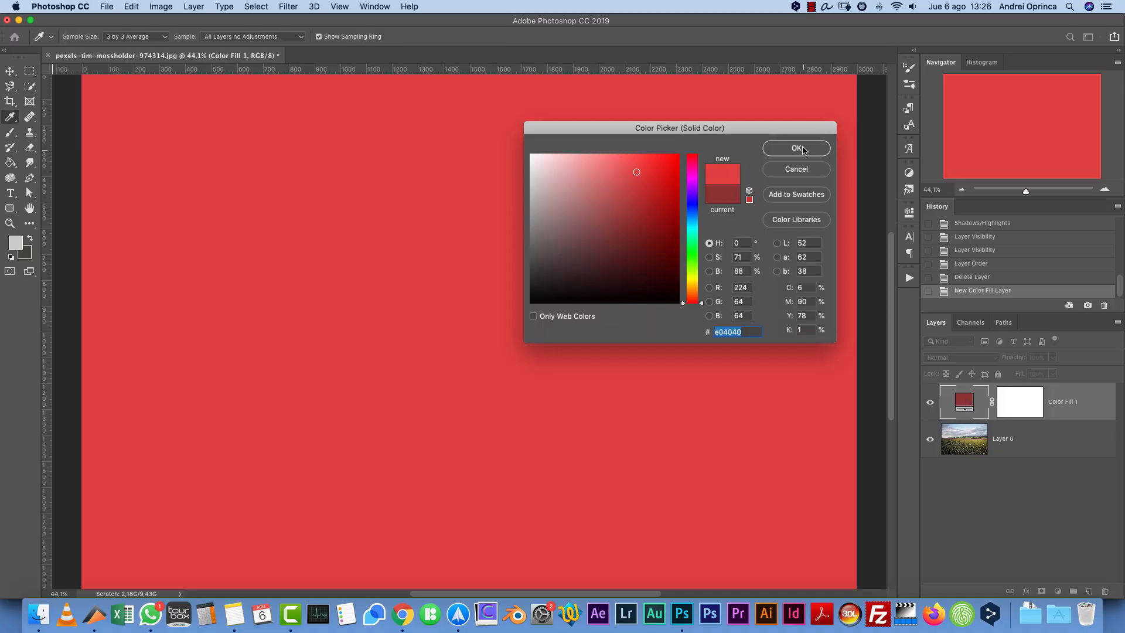
click(799, 148)
Step: Set the Solid Color layer's blending mode to Soft Light and its opacity to 37%
click(972, 359)
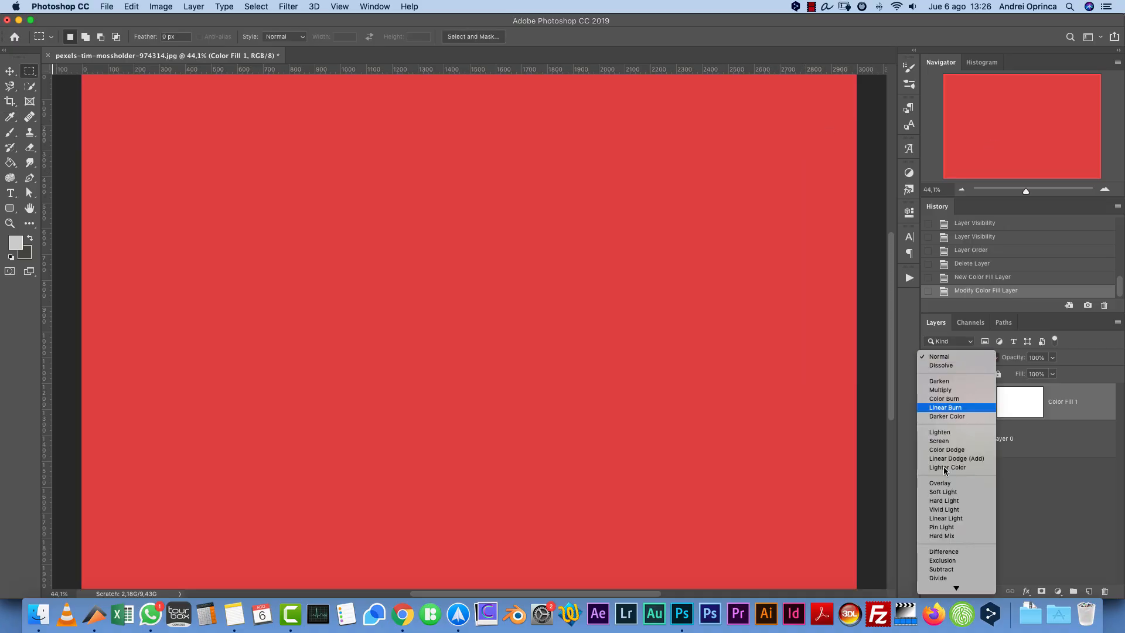
click(952, 495)
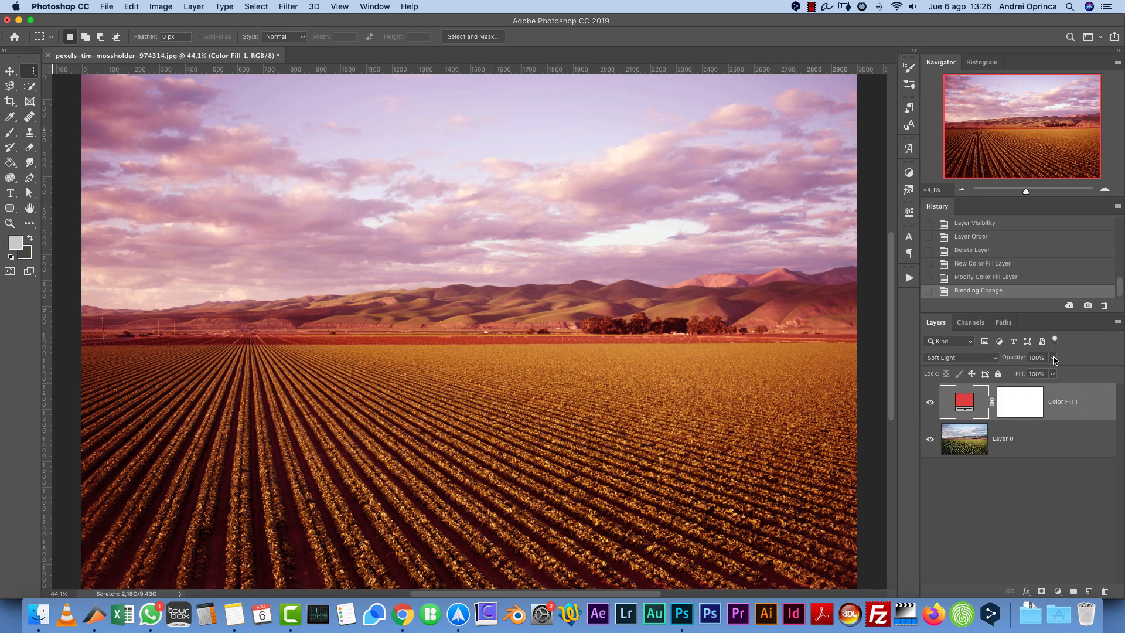
click(1052, 358)
drag(1052, 372, 1016, 372)
Step: Hide and show the Solid Color layer to compare its effect, and delete the layer
click(931, 403)
click(930, 403)
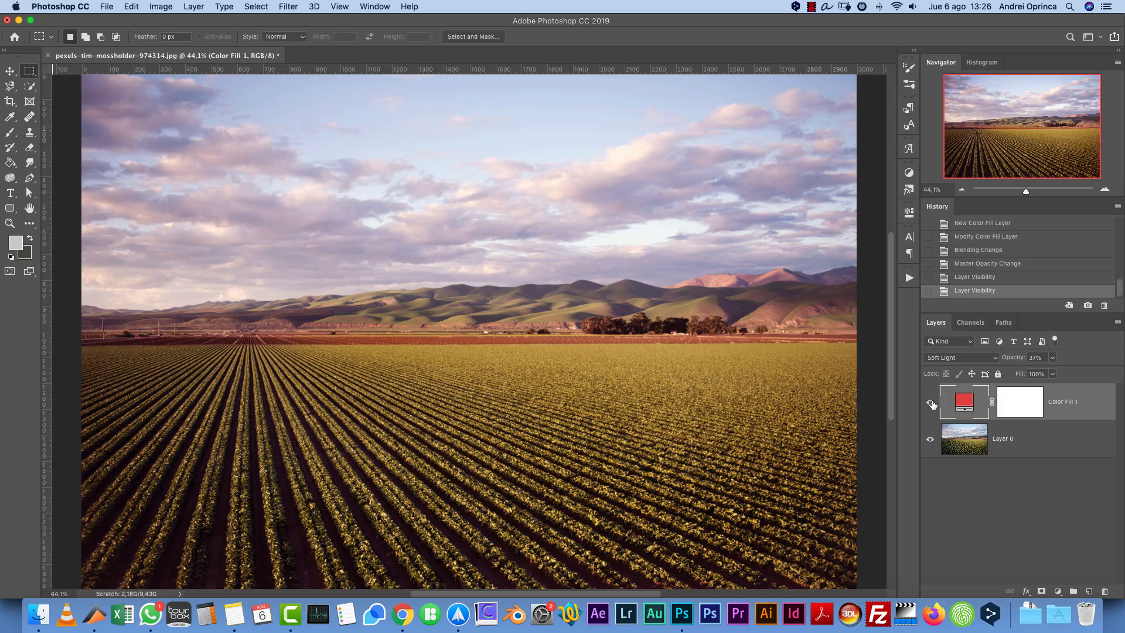
drag(1098, 401, 1106, 587)
Step: Add a Gradient fill layer above Layer 0 and choose the Violet, Orange preset in the Gradient Editor
click(1057, 591)
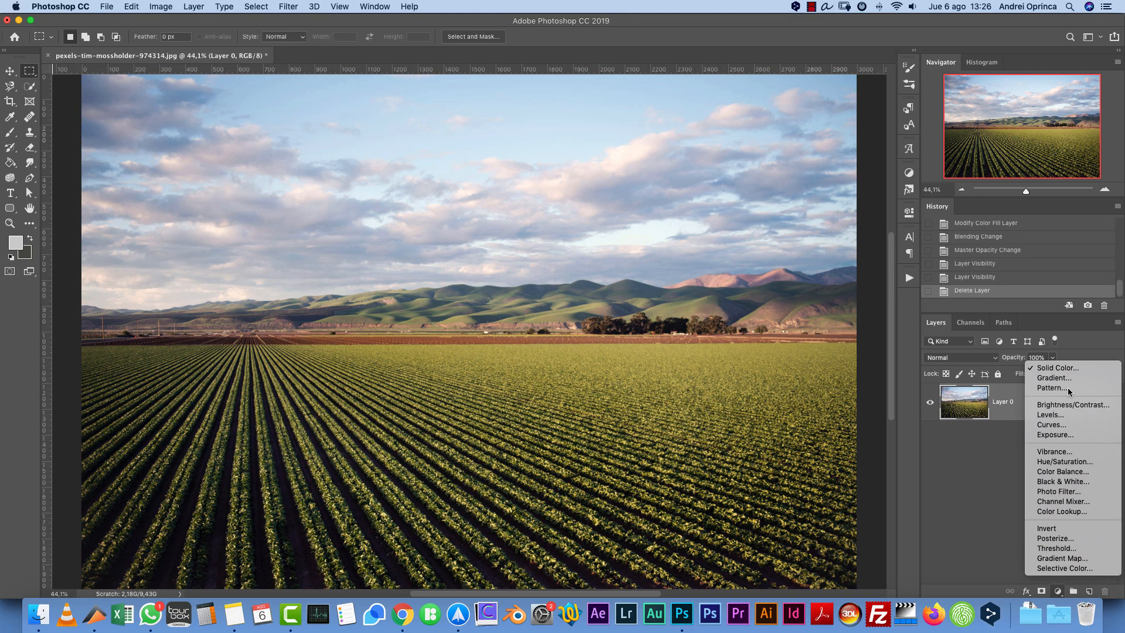
click(1051, 378)
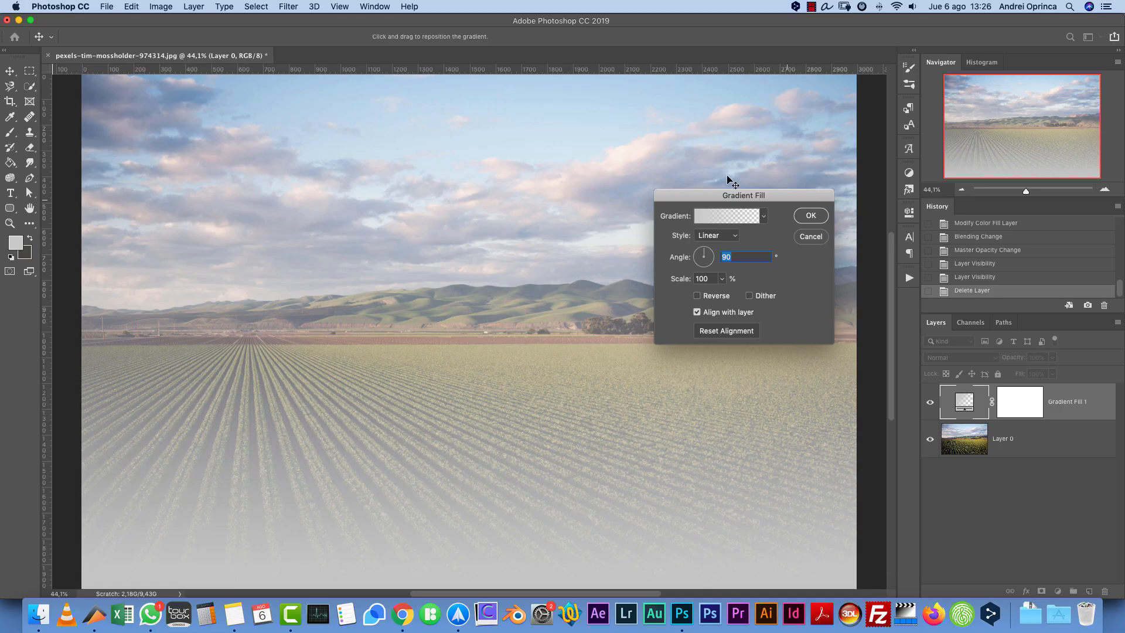
drag(741, 195, 664, 143)
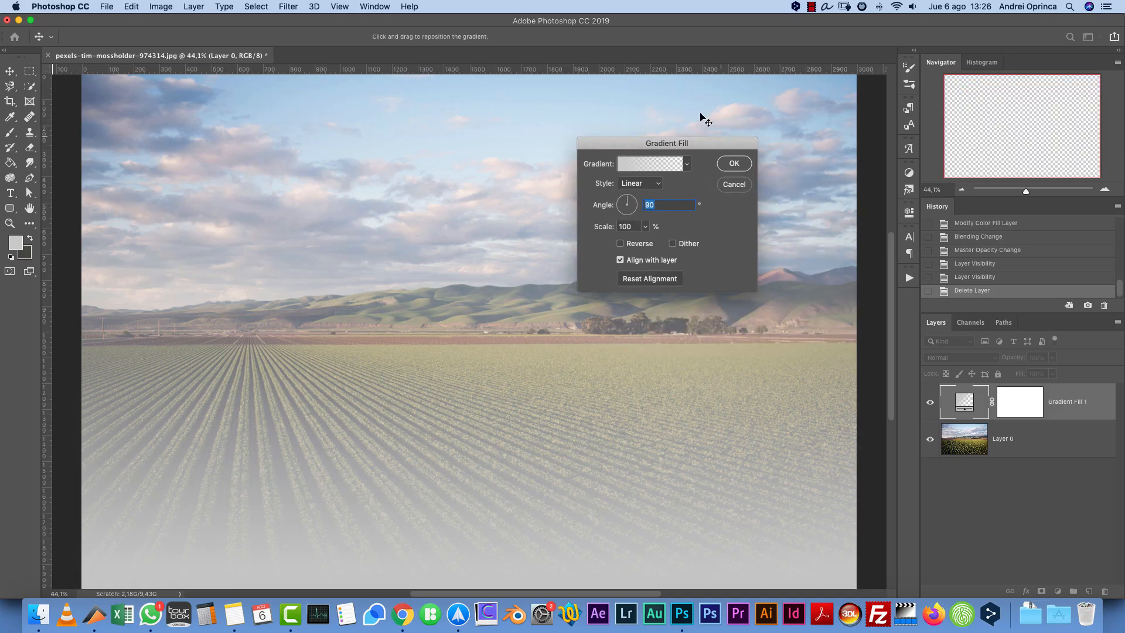
click(657, 166)
click(679, 271)
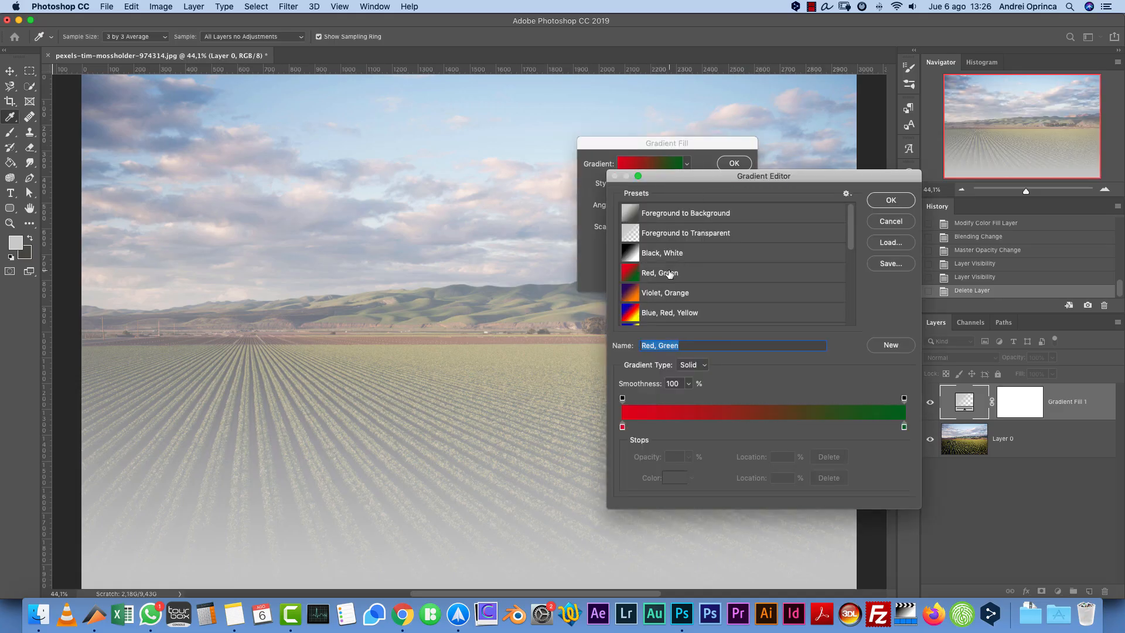
click(673, 294)
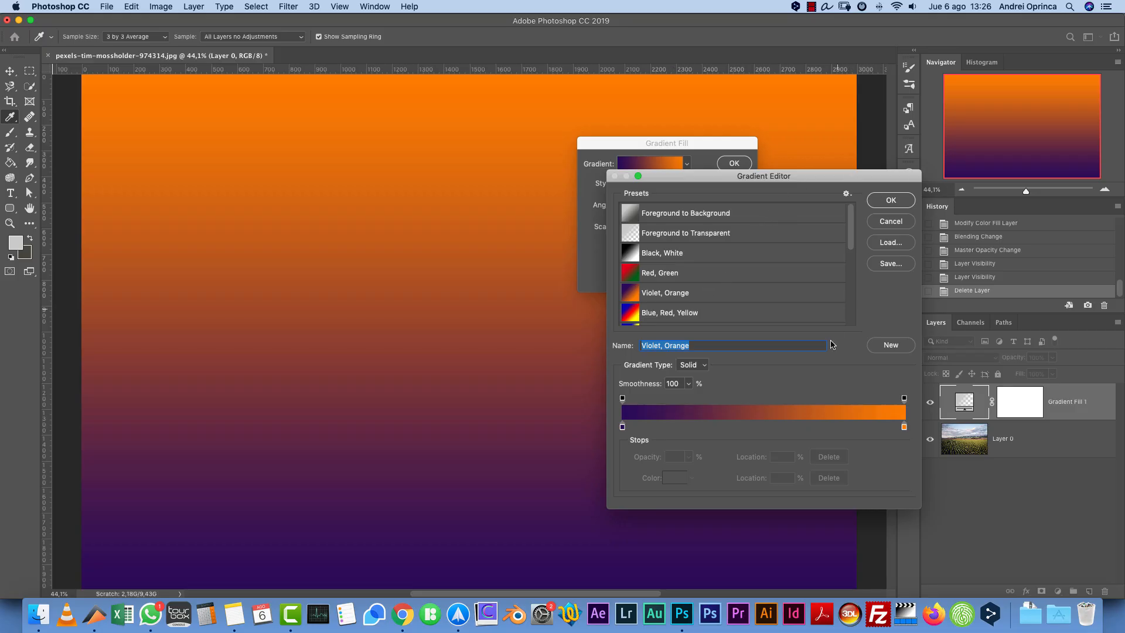
Step: Add a grey colour stop at 43%, move it closer to the orange end, and set the violet-grey midpoint to 86%
click(745, 430)
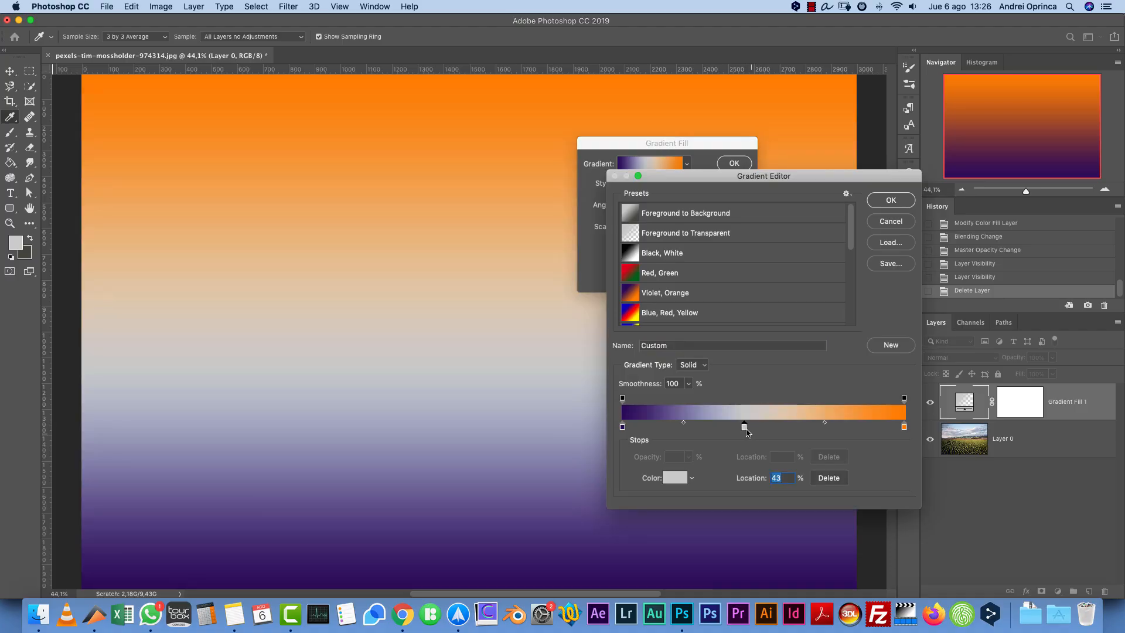
drag(746, 433, 806, 430)
drag(714, 422, 791, 431)
Step: Try the Spectrum gradient preset and switch the gradient to the Transparent Stripes preset
drag(850, 221, 853, 323)
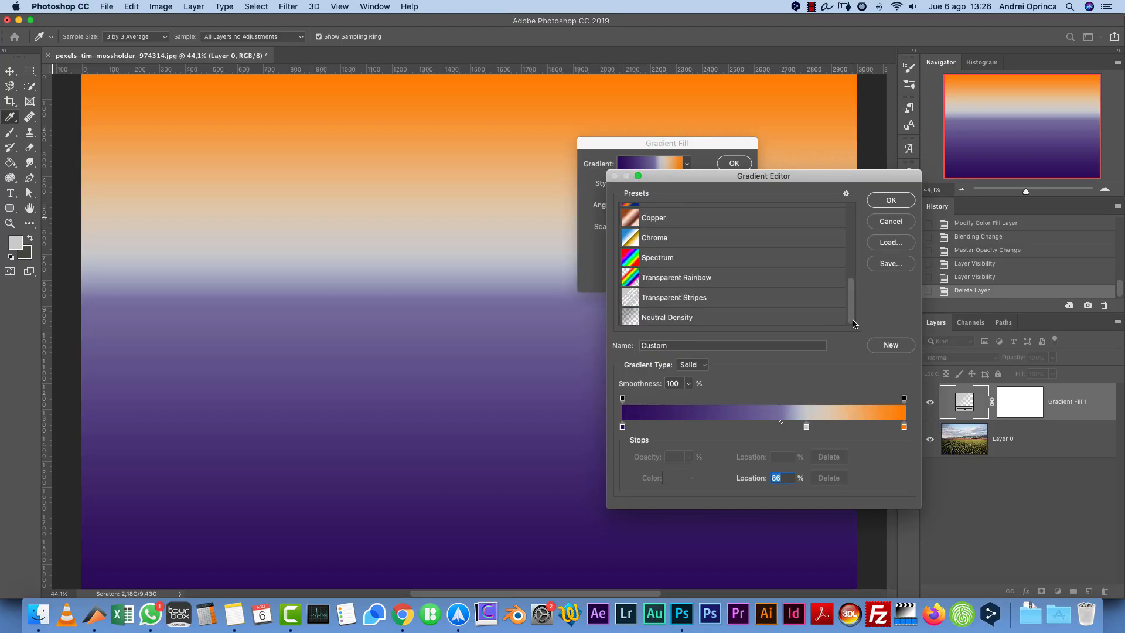
click(757, 258)
click(716, 297)
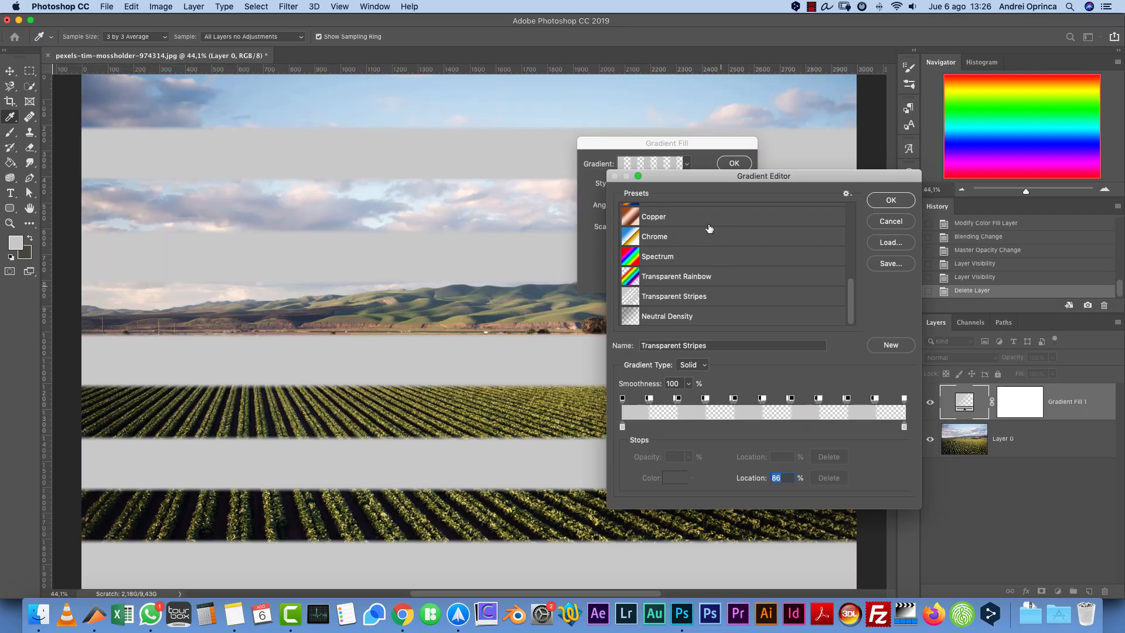
Step: Replace the gradient presets with the Photographic Toning set and choose the Sepia 4 preset for the gradient fill
scroll(726, 262, up, 5)
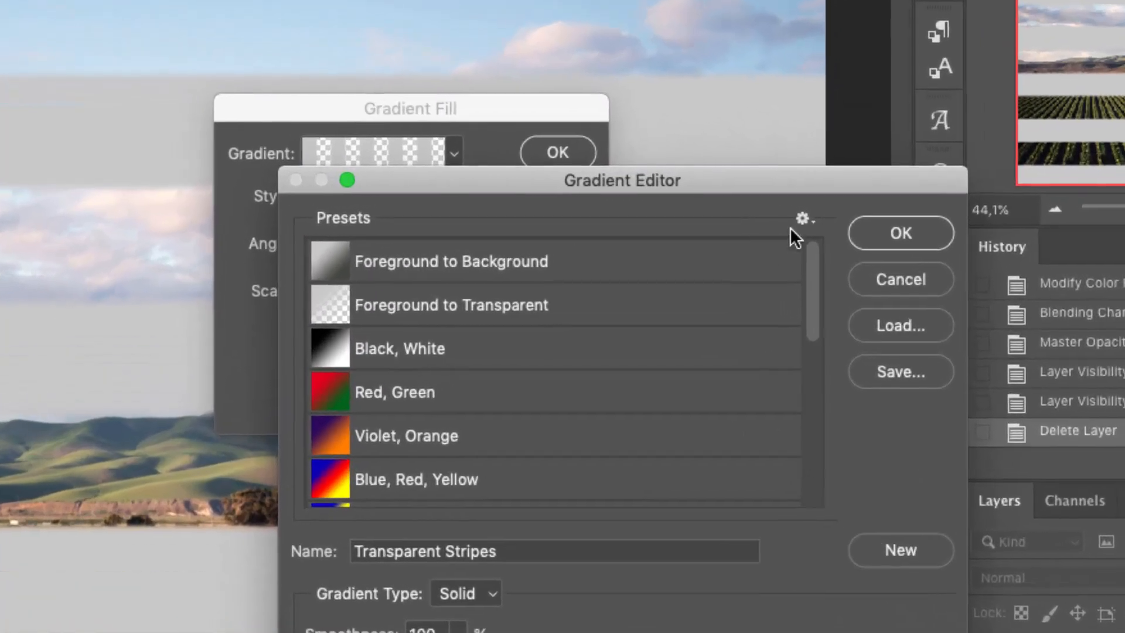
click(803, 218)
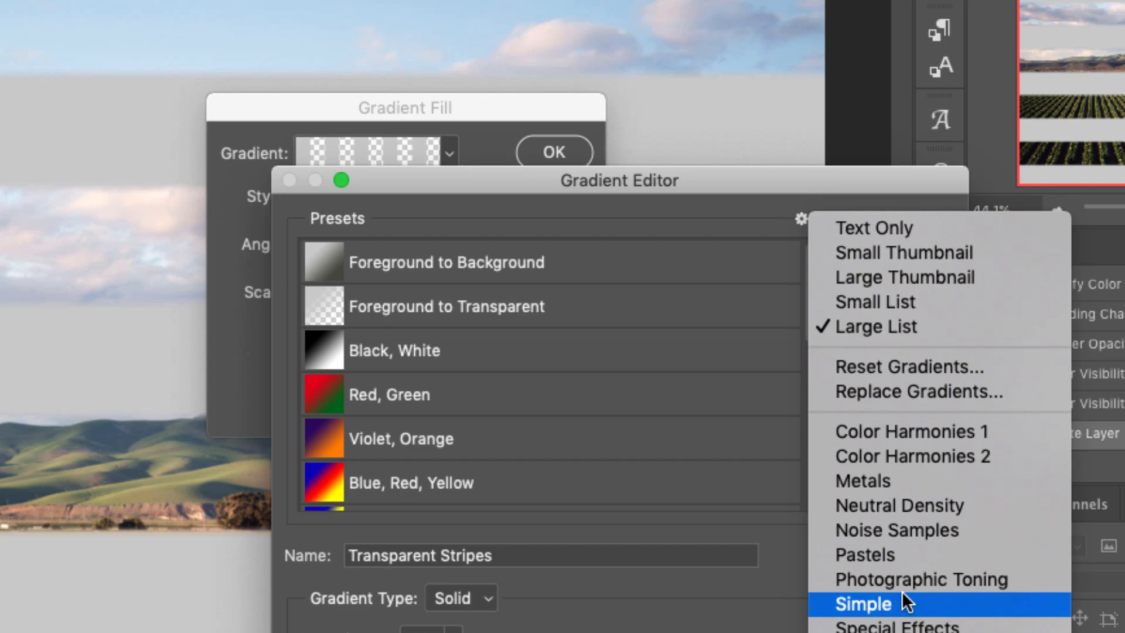
click(915, 578)
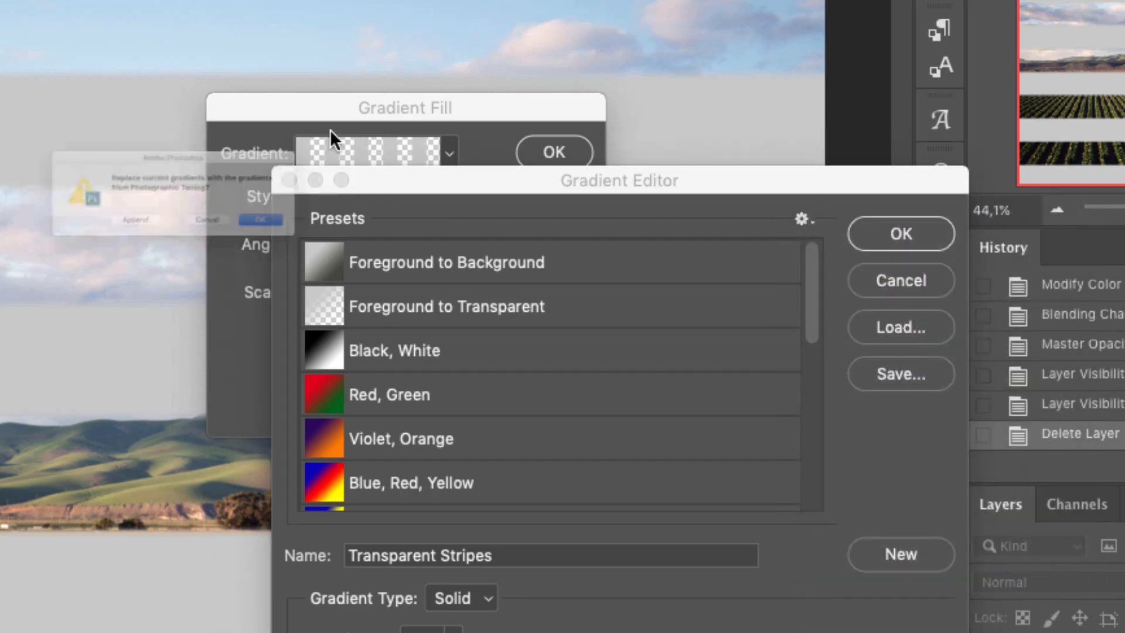
click(375, 256)
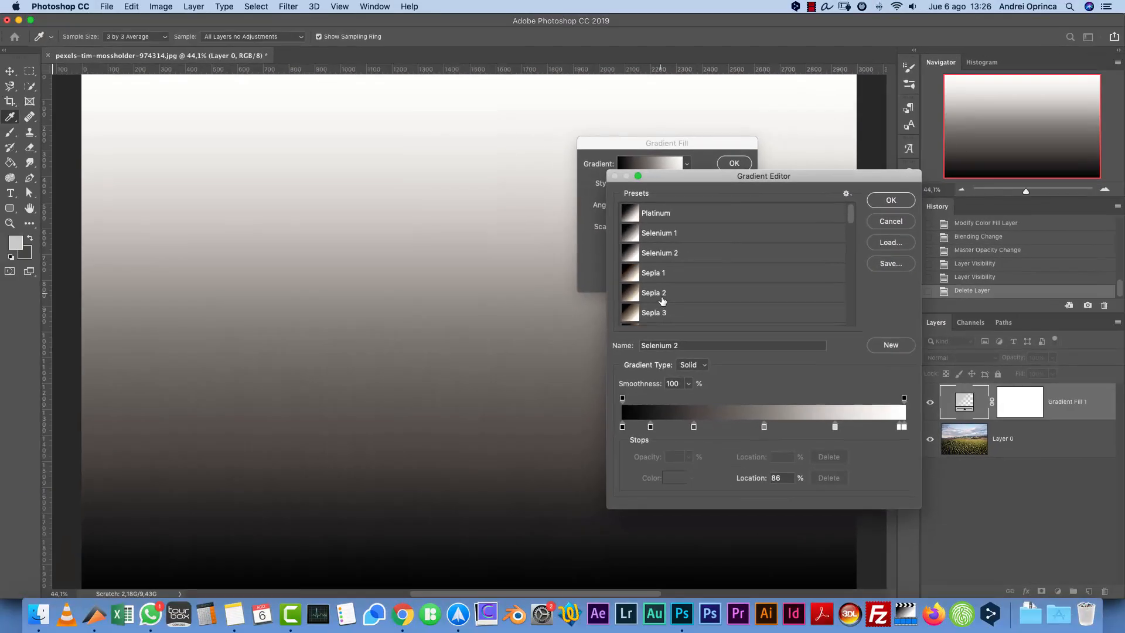
click(673, 293)
scroll(675, 306, down, 3)
click(659, 279)
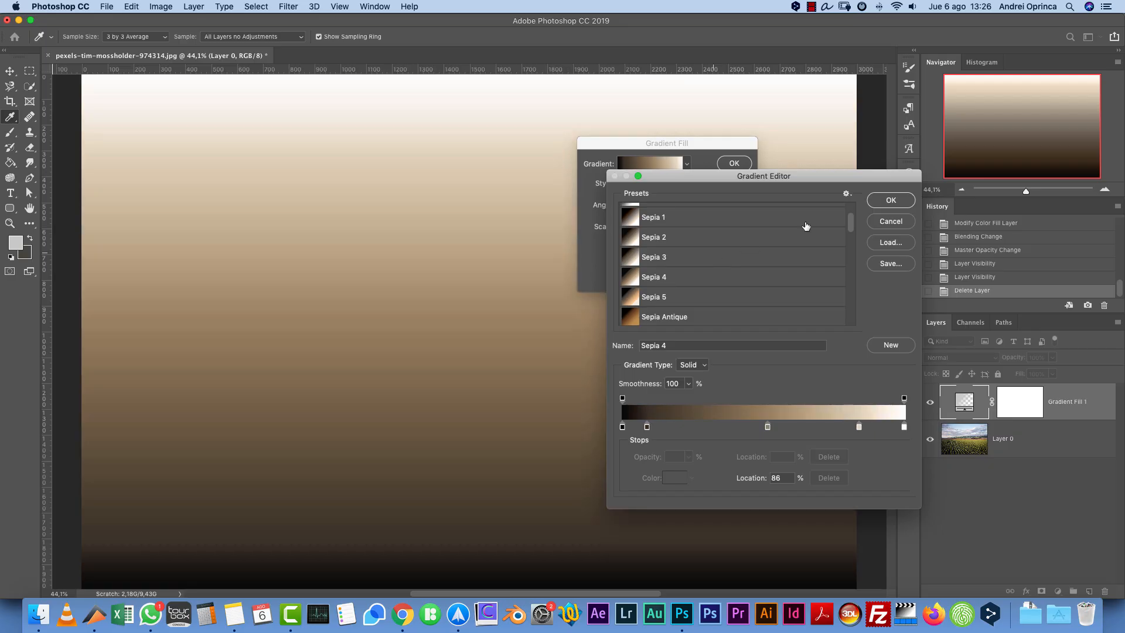
click(887, 201)
Step: Set the gradient fill's angle to 47,77° and its scale to 550%
drag(637, 207, 635, 197)
click(645, 227)
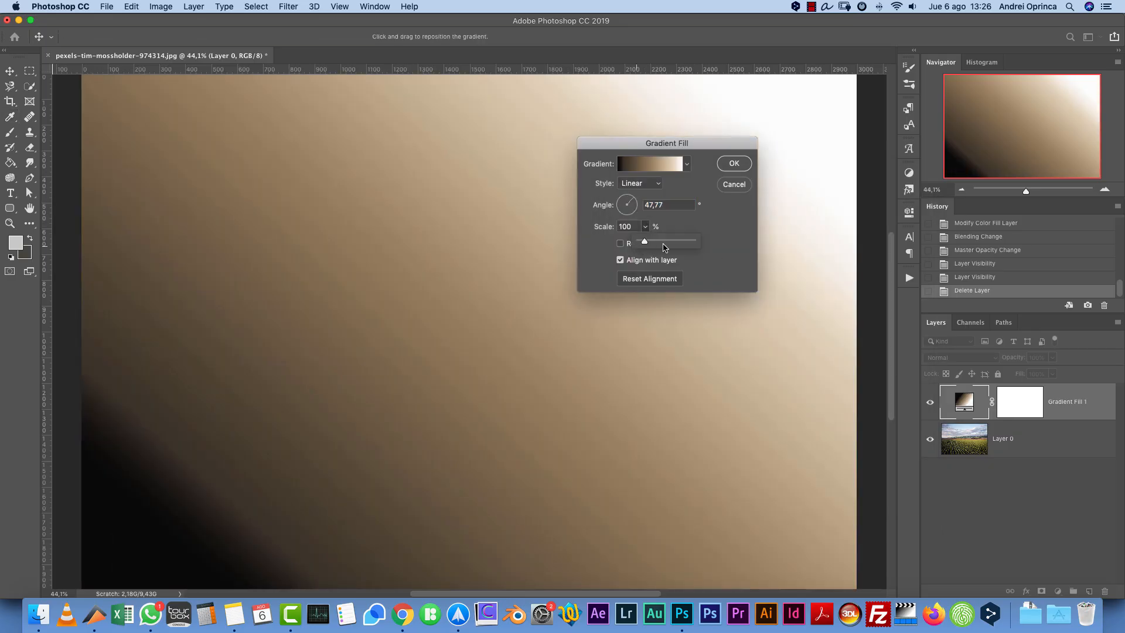
drag(665, 247, 670, 246)
Step: Try the Radial and Reflected gradient styles, and confirm the gradient fill with the Diamond style
click(652, 183)
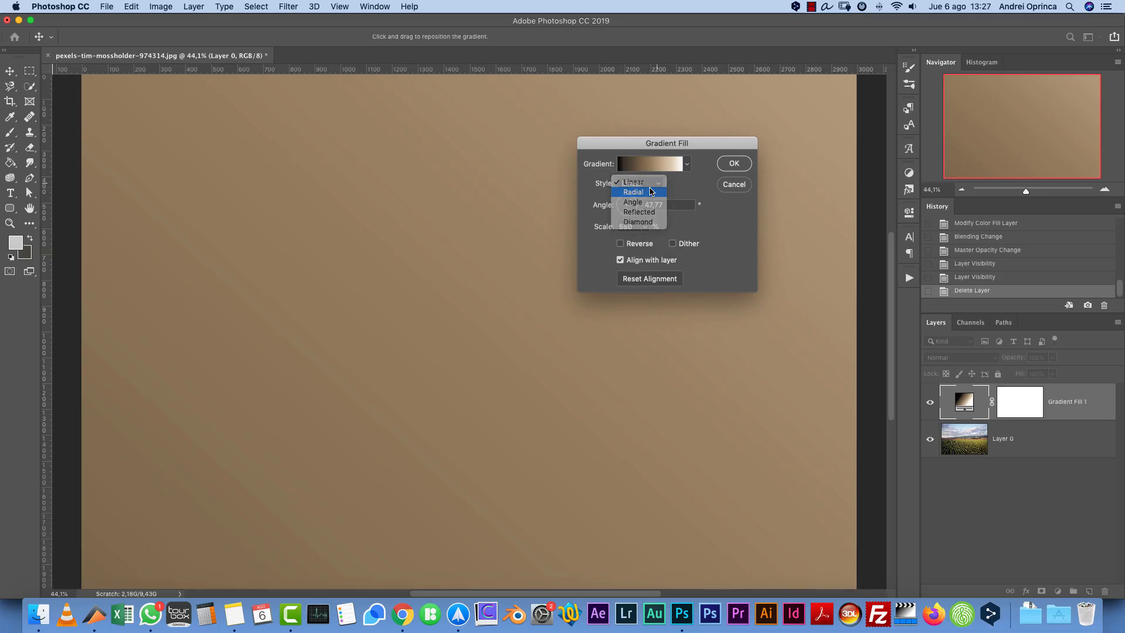
click(650, 192)
click(640, 183)
click(638, 202)
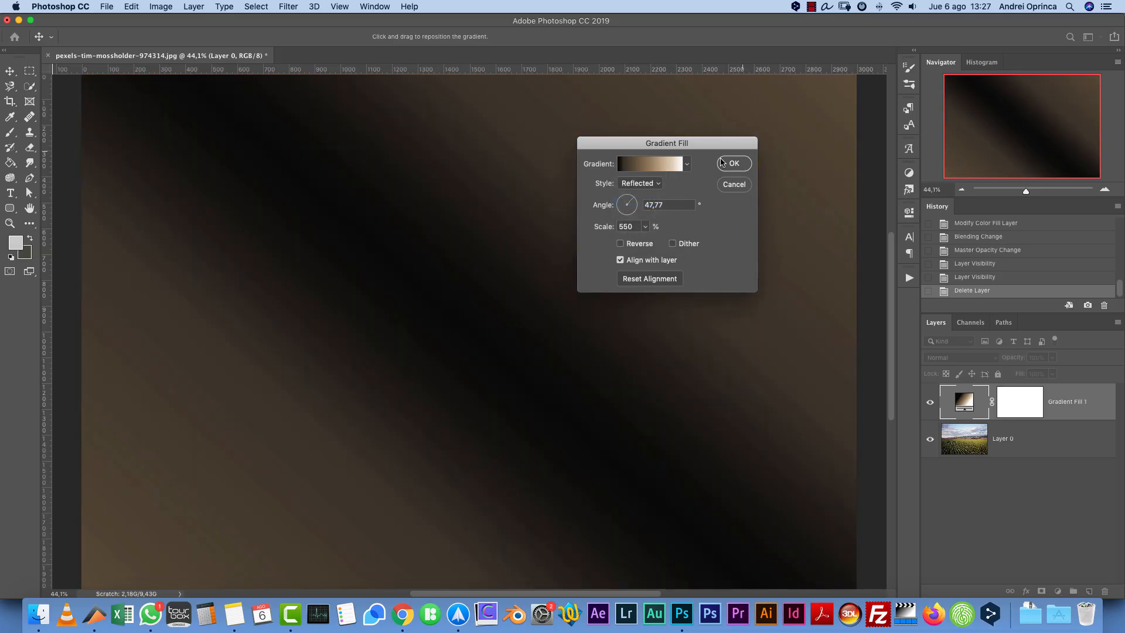
click(642, 183)
click(641, 196)
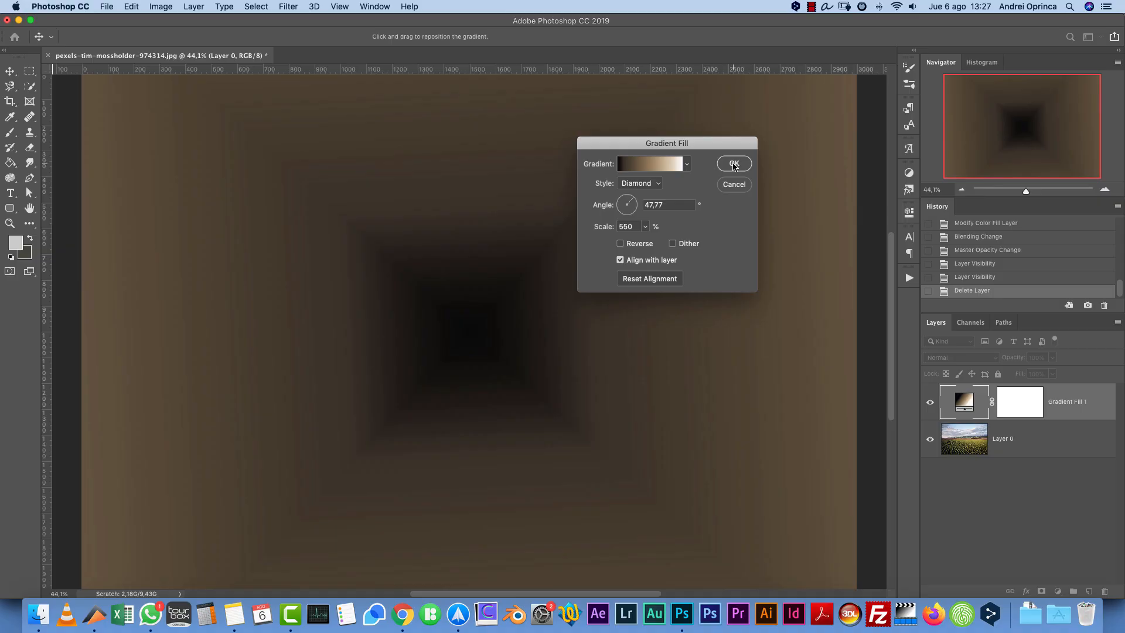
click(733, 164)
Step: Set the gradient fill layer's blend mode to Soft Light, and delete the layer
click(956, 357)
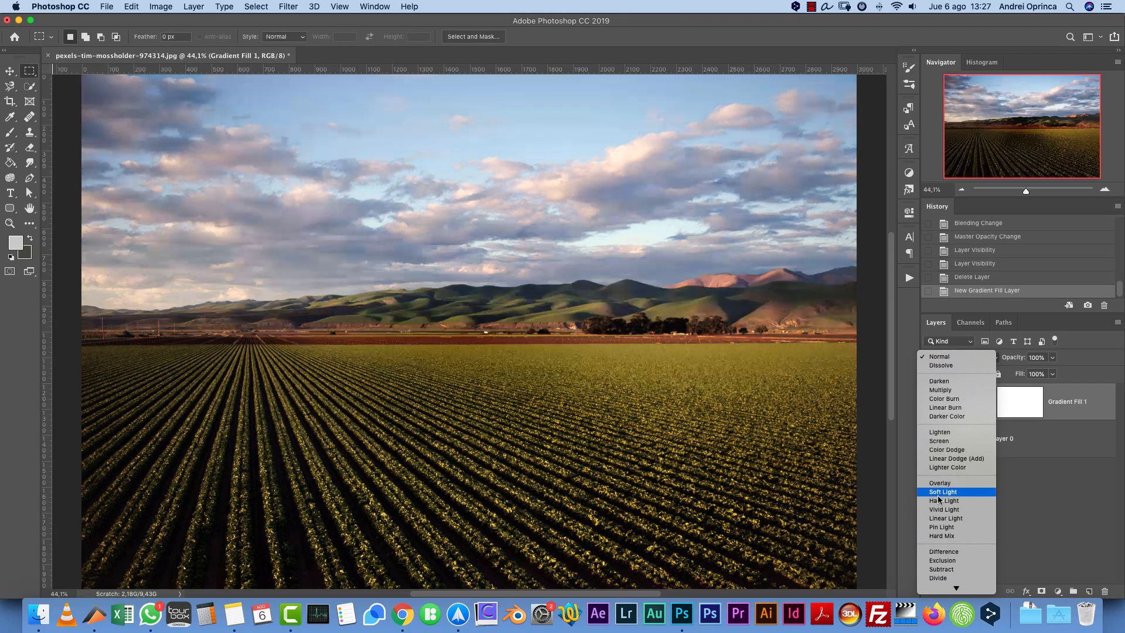
click(941, 492)
drag(1089, 412, 1104, 591)
Step: Add a Pattern fill layer above Layer 0 using the dark green textured pattern at an enlarged scale
click(1057, 591)
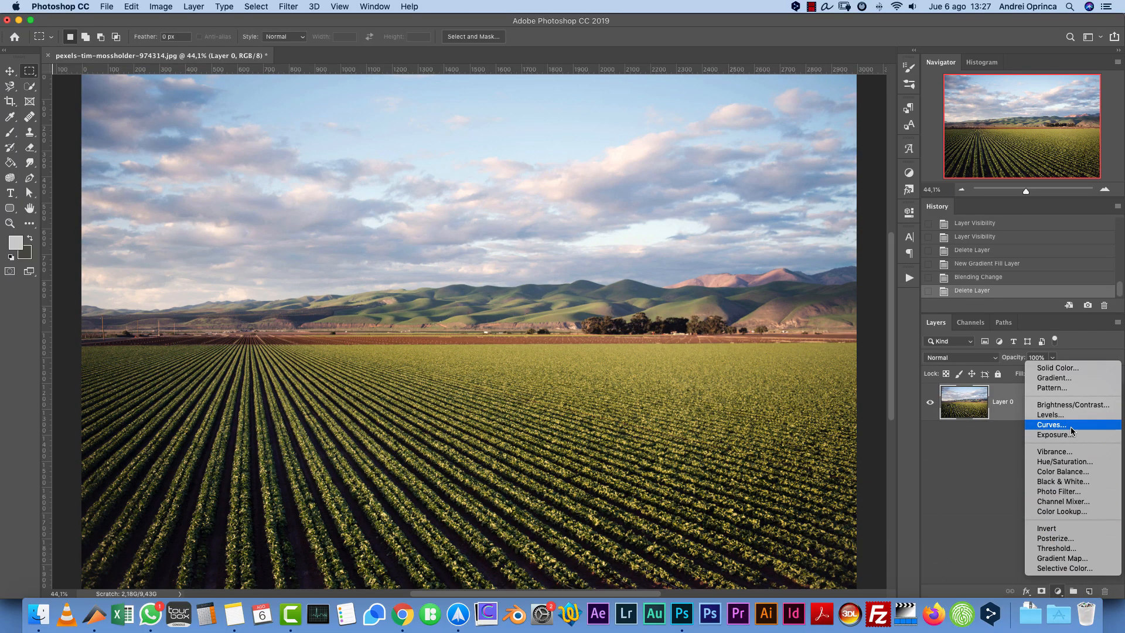
click(1056, 388)
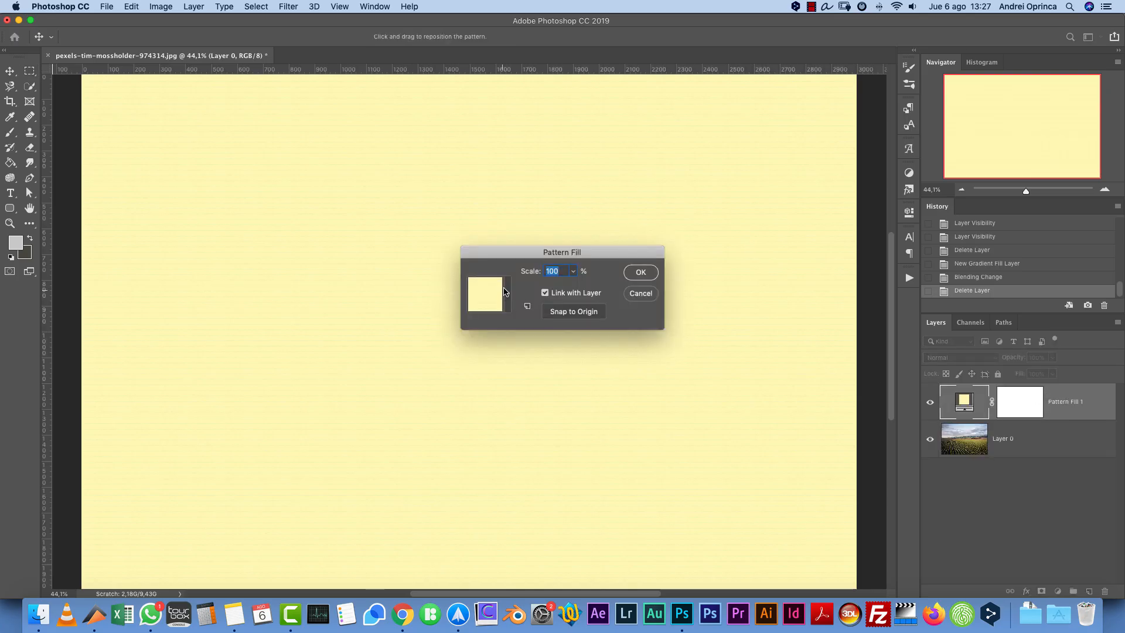
click(506, 291)
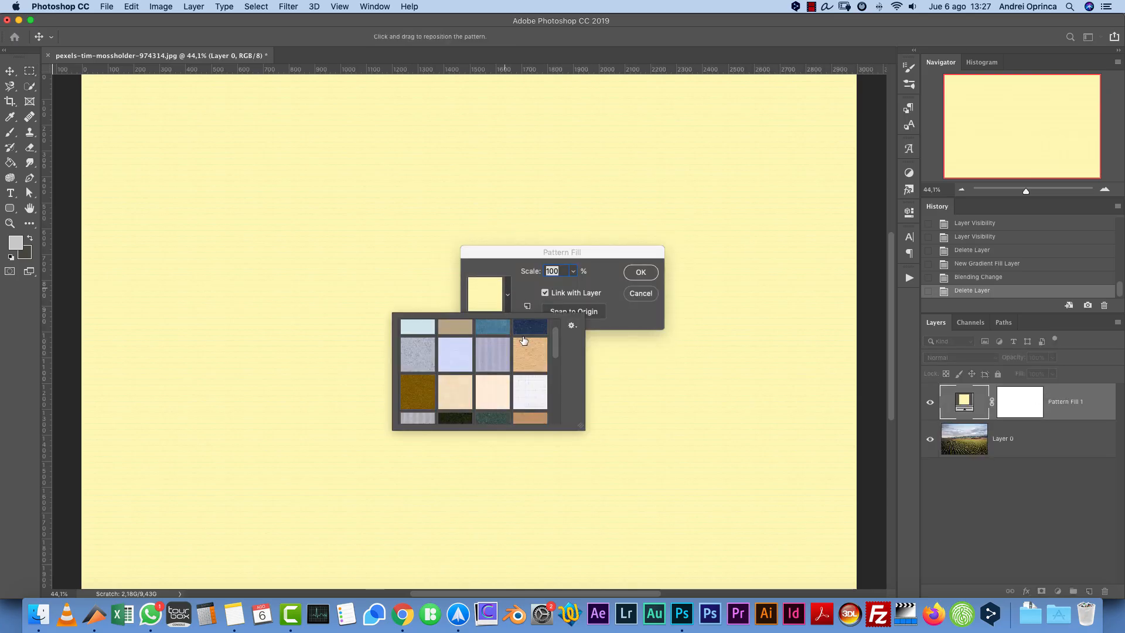
scroll(496, 386, down, 3)
click(496, 395)
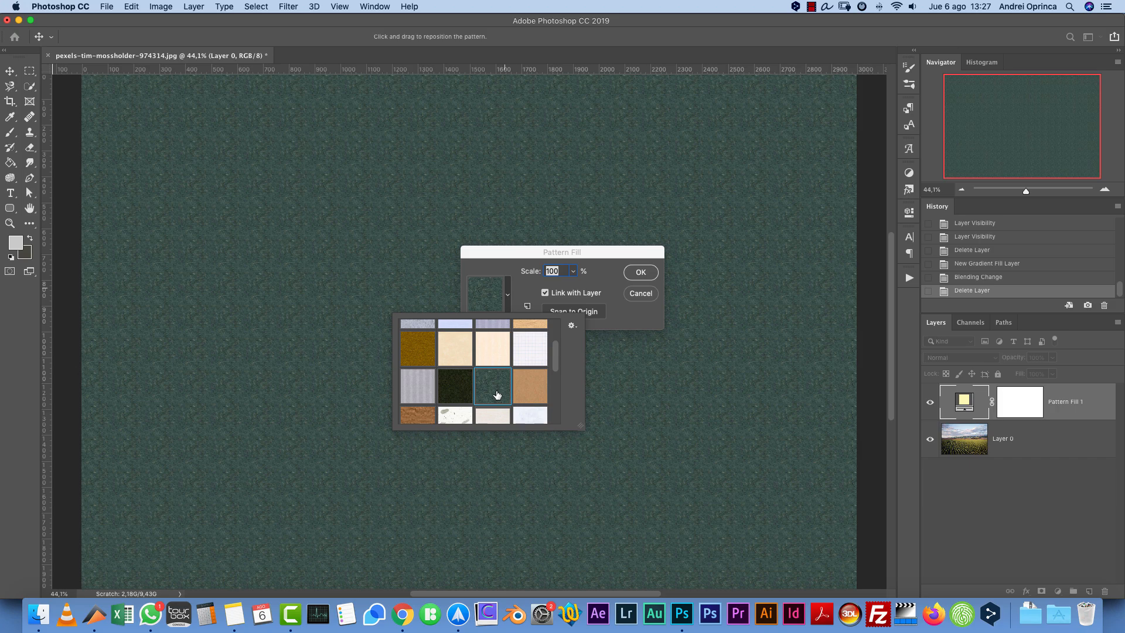
click(618, 265)
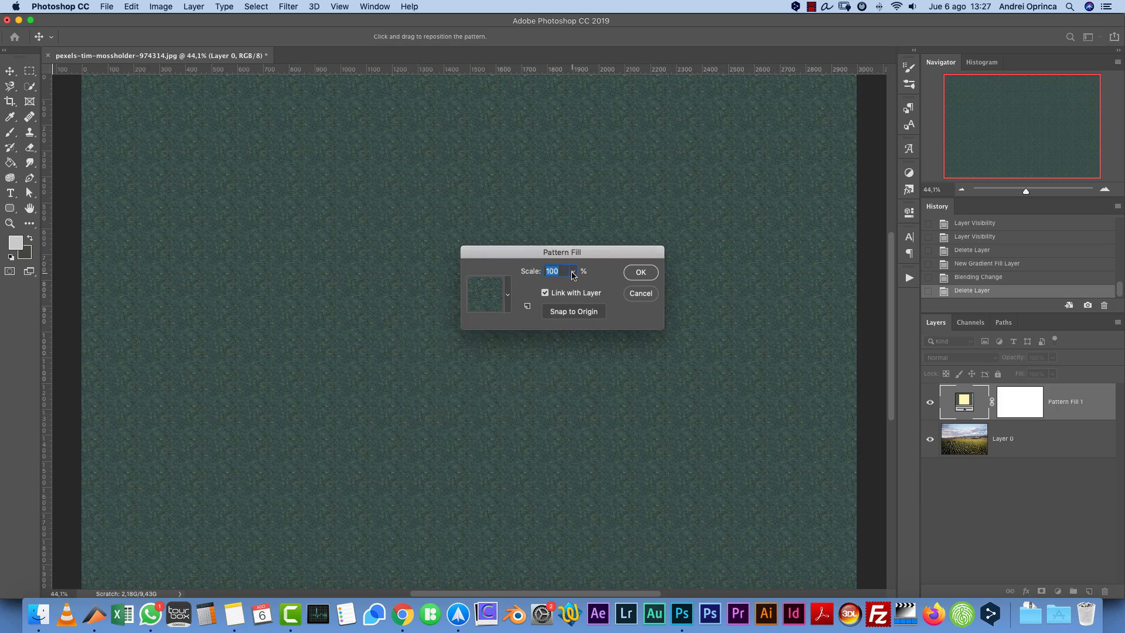
click(573, 272)
click(587, 285)
click(642, 272)
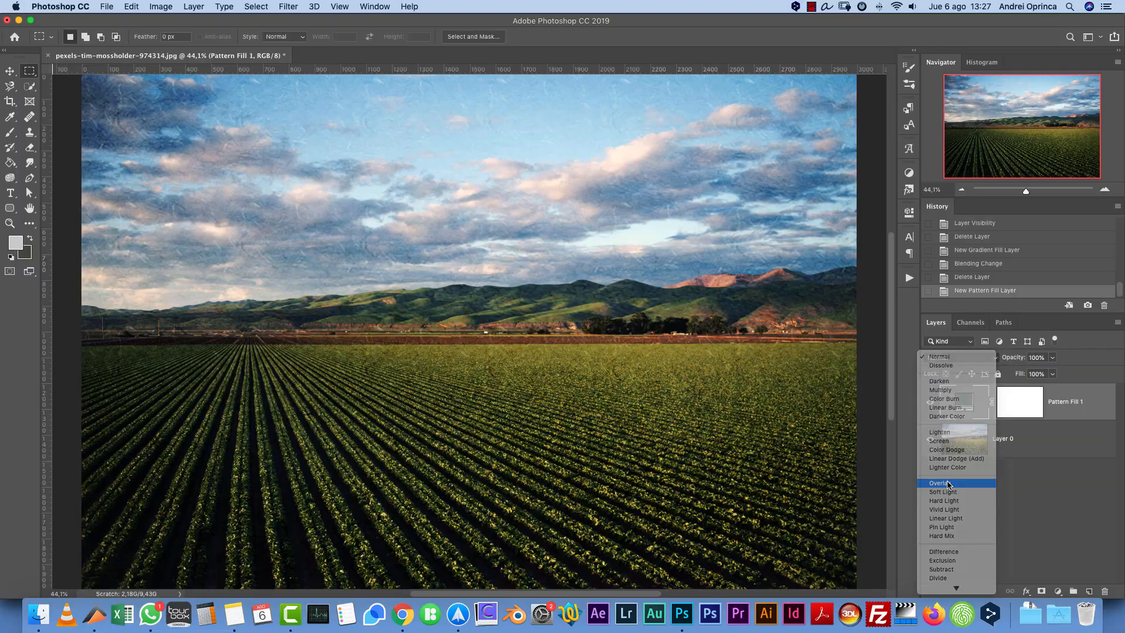
Step: Set the pattern fill layer's blend mode to Overlay, and delete the layer
click(941, 482)
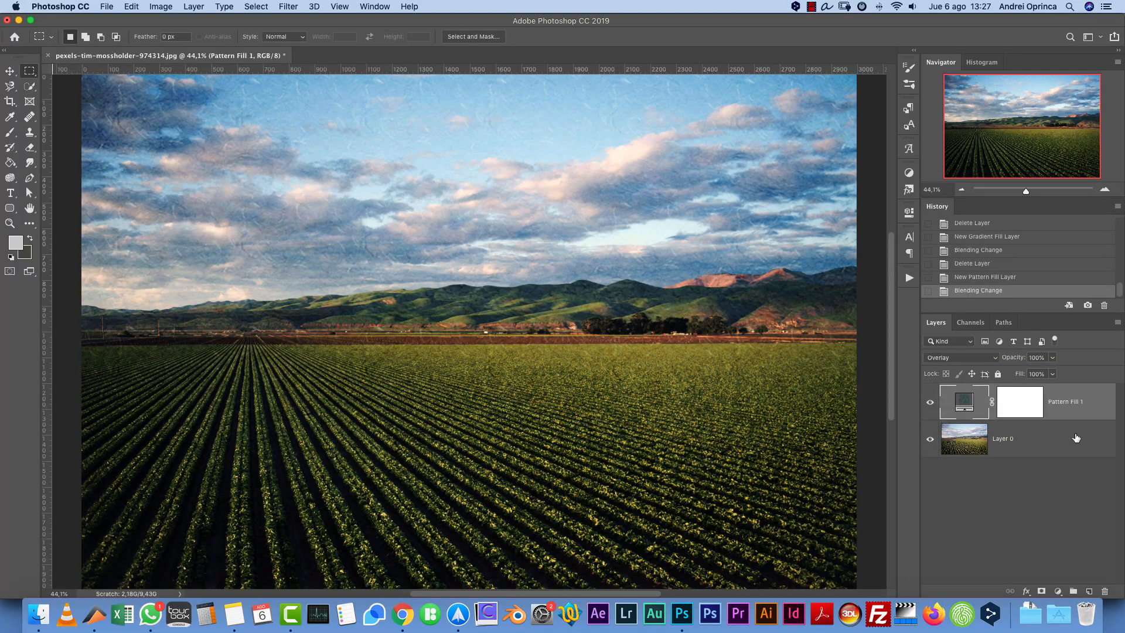
drag(1108, 403, 1103, 591)
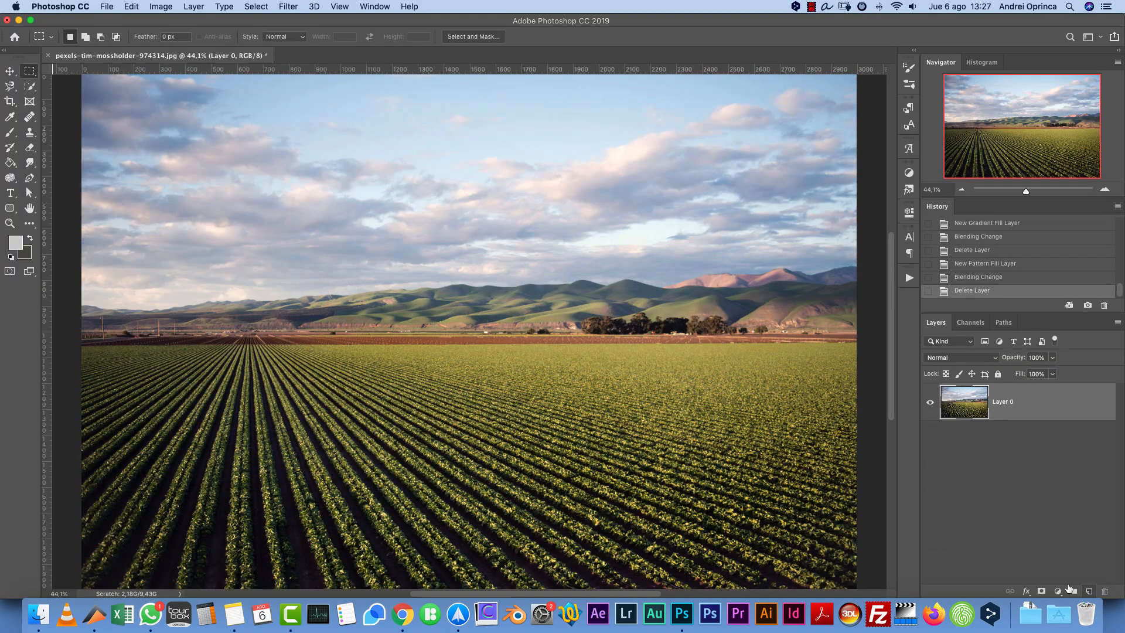
Step: Try a Brightness/Contrast adjustment layer on the photo with brightness 10 and contrast 2, and delete the layer
click(1058, 591)
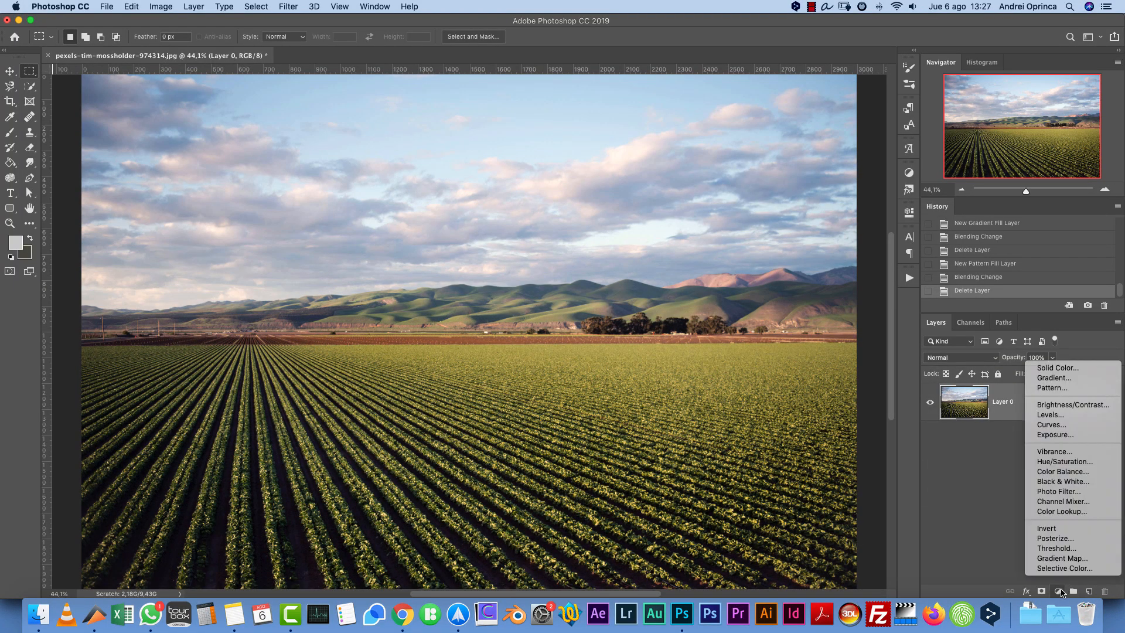
click(1079, 406)
drag(806, 279, 765, 288)
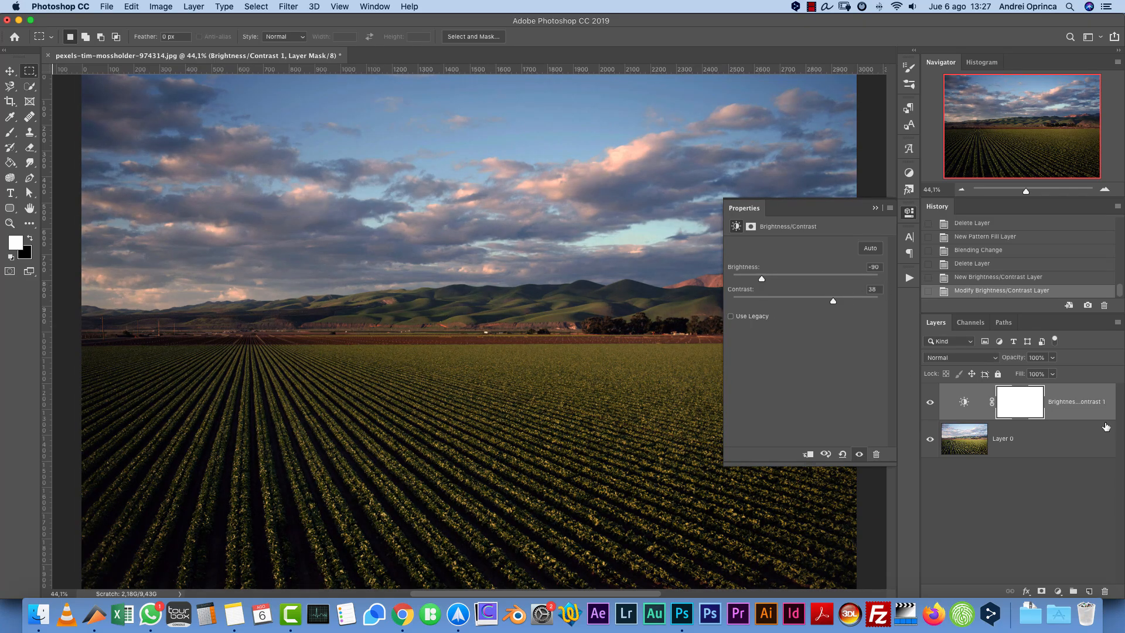
drag(762, 279, 810, 279)
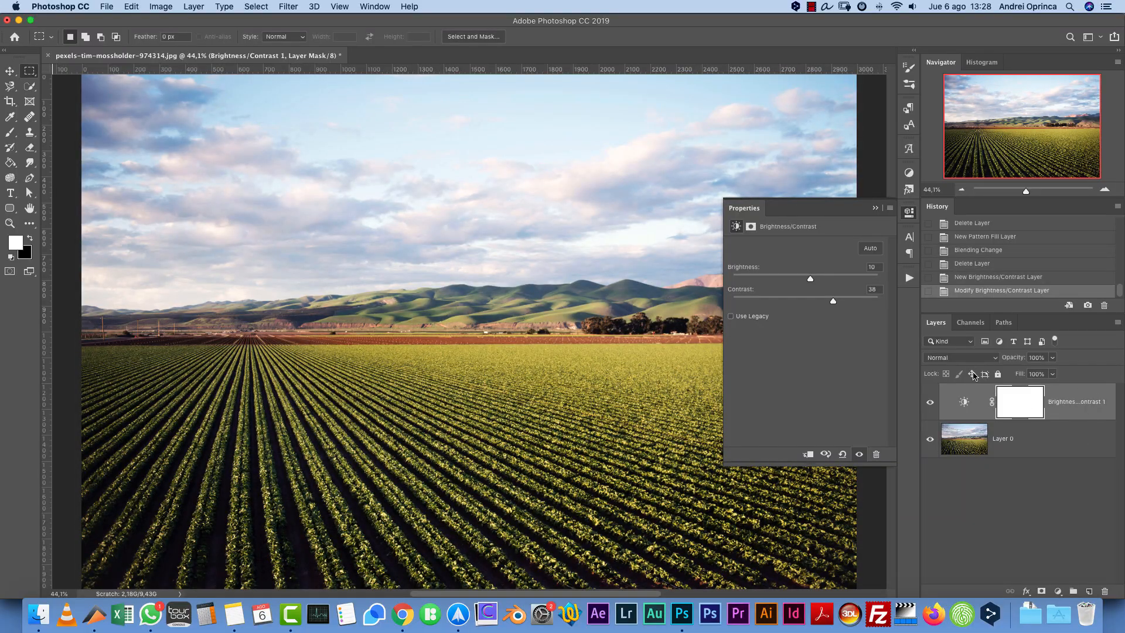
drag(819, 302, 807, 305)
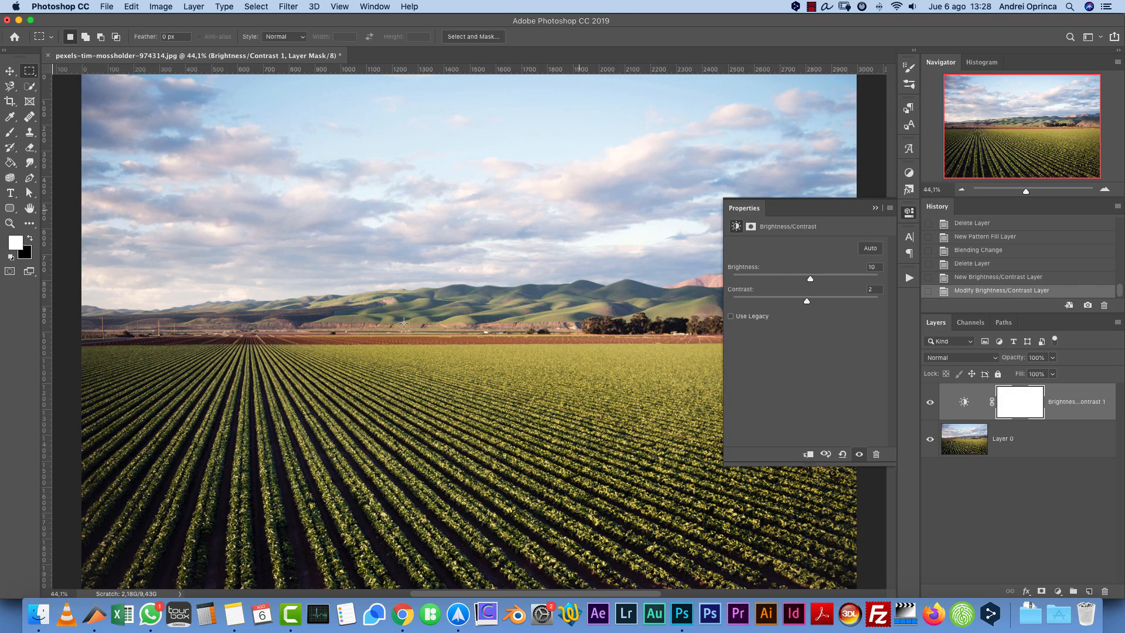
drag(1073, 393, 1105, 591)
Step: Try the input and output level sliders on a new Levels adjustment layer, and reset the adjustment
click(1058, 591)
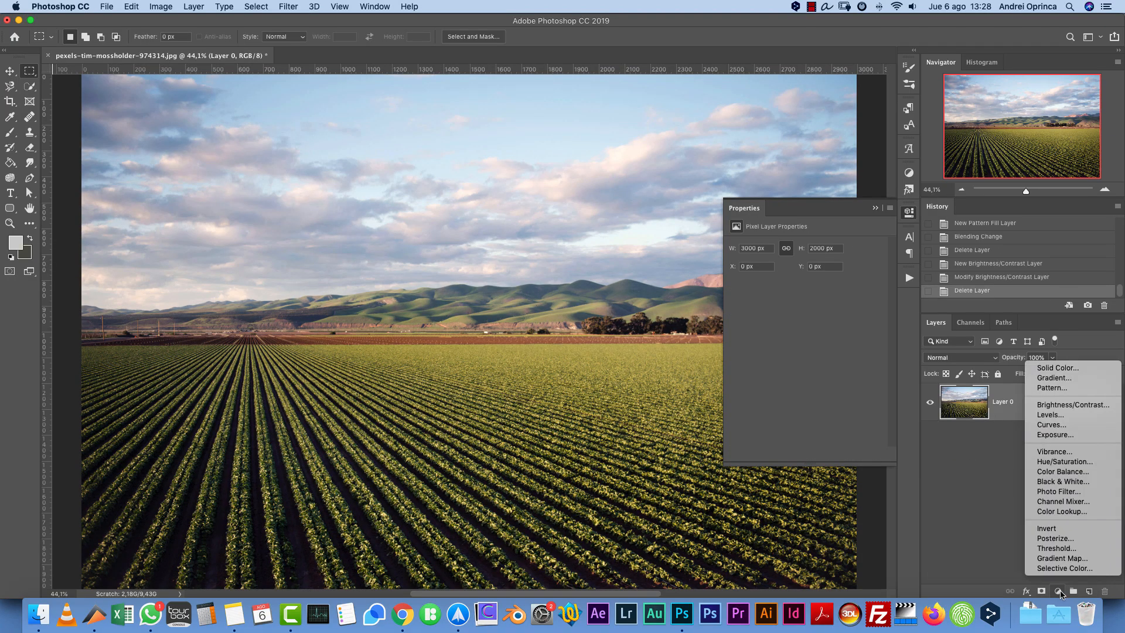
click(1067, 414)
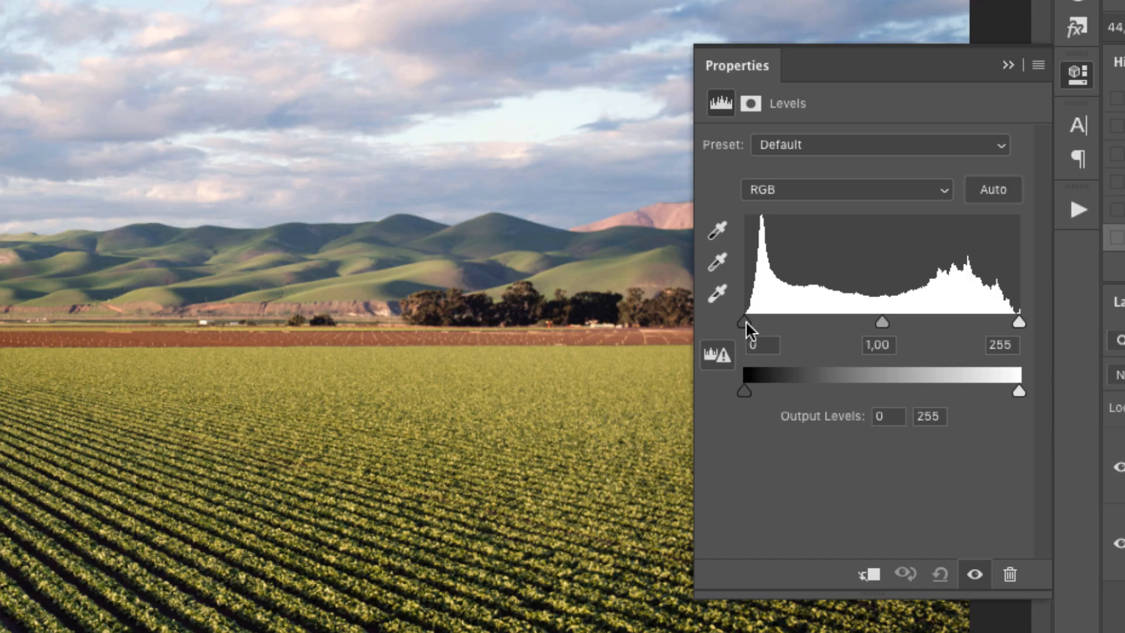
mouse_move(745, 320)
mouse_down()
mouse_move(814, 320)
mouse_move(730, 330)
mouse_up()
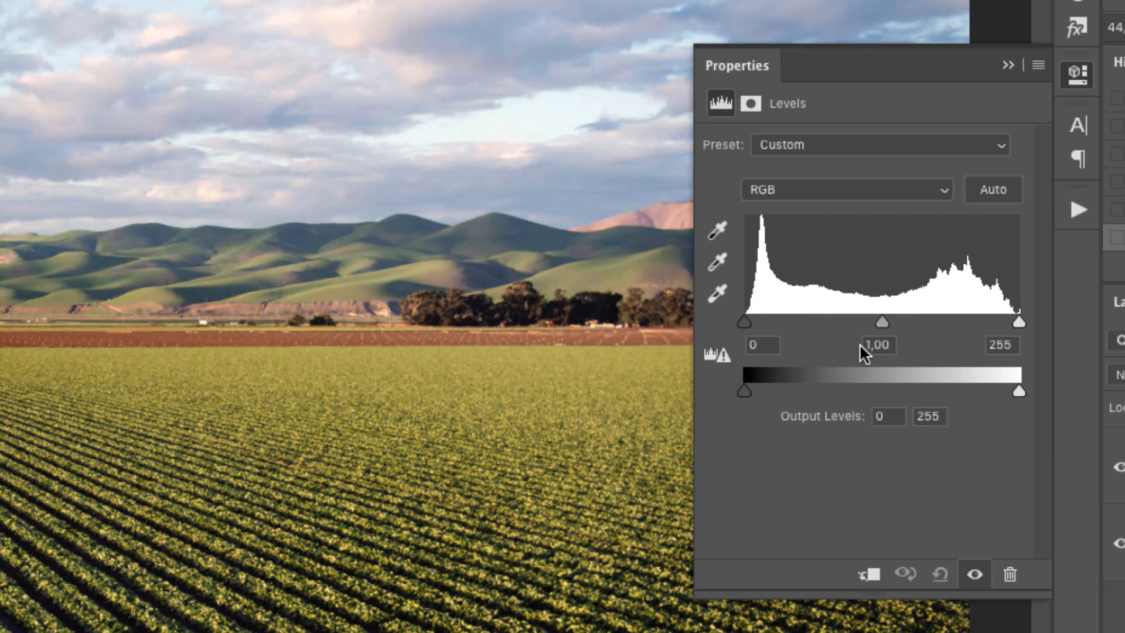
mouse_move(882, 321)
mouse_down()
mouse_move(834, 321)
mouse_move(963, 321)
mouse_move(875, 321)
mouse_up()
mouse_move(1018, 321)
mouse_down()
mouse_move(977, 322)
mouse_move(1018, 322)
mouse_up()
drag(1019, 391, 1064, 375)
mouse_move(743, 392)
mouse_down()
mouse_move(821, 381)
mouse_move(726, 381)
mouse_up()
click(940, 575)
Step: Sample white points from several cloud, sky, hill and field areas with the Levels white point eyedropper, and delete the Levels layer
click(722, 295)
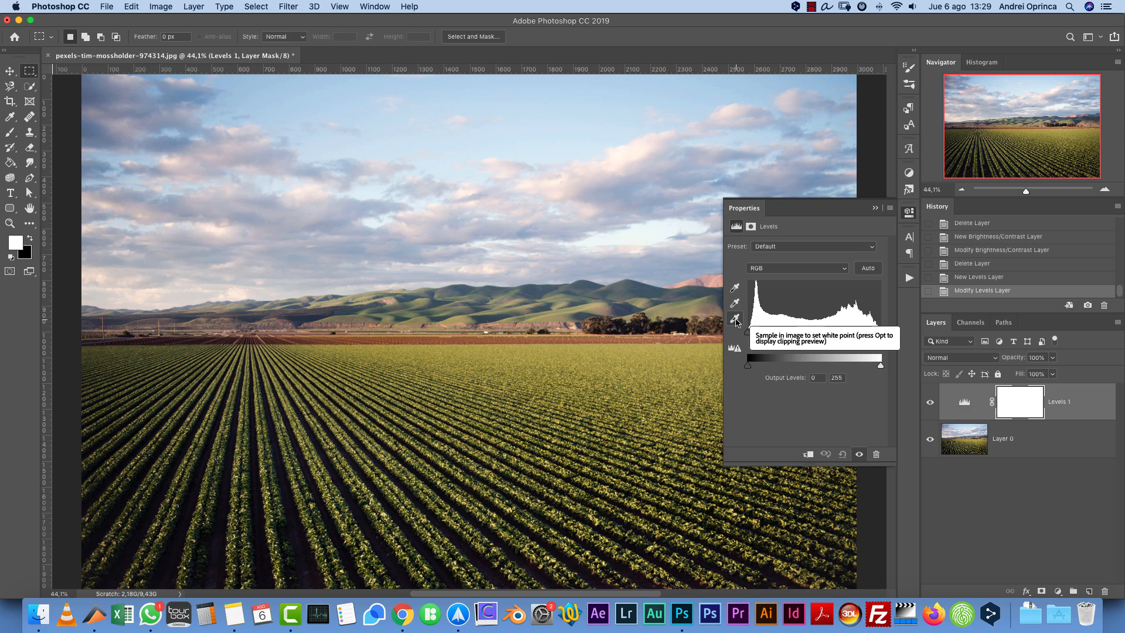
click(735, 319)
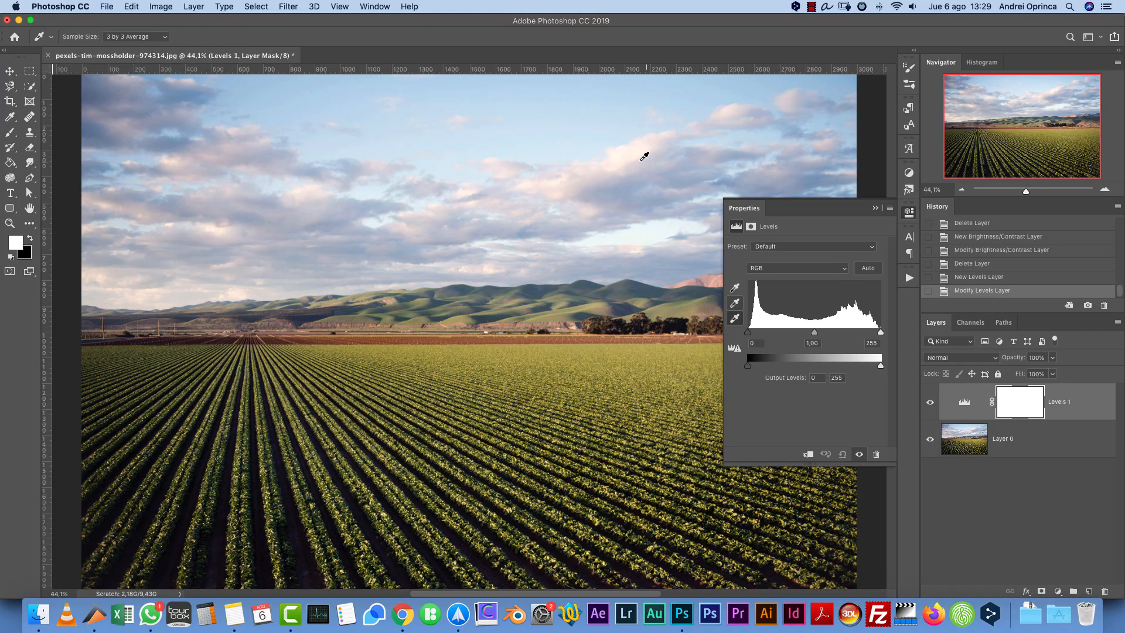
click(583, 133)
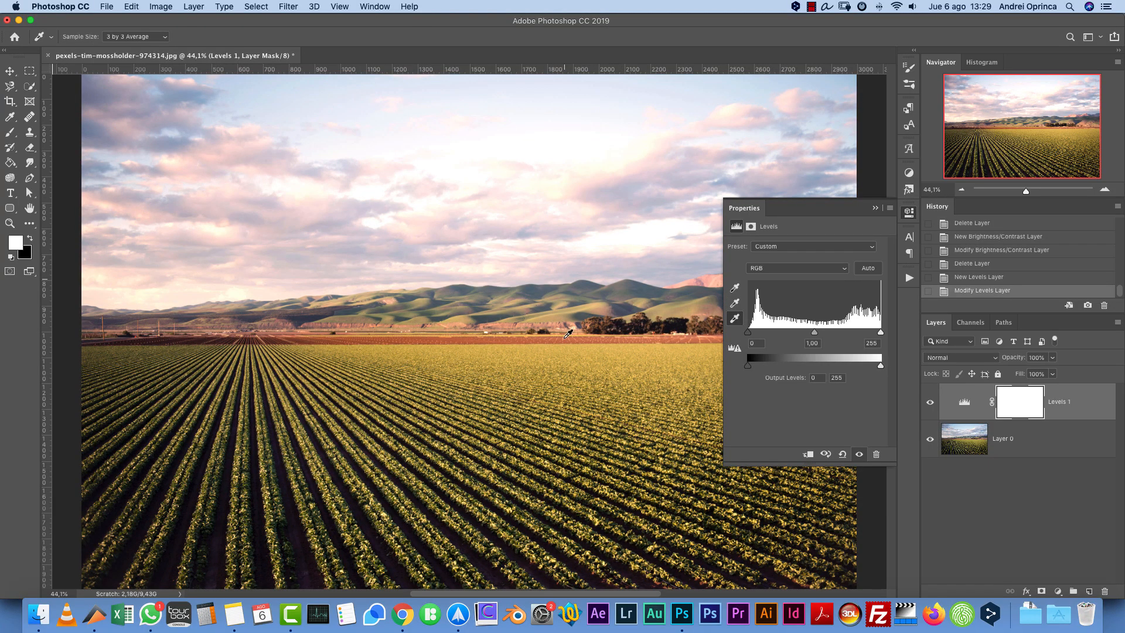
click(404, 366)
click(272, 397)
click(314, 178)
click(662, 302)
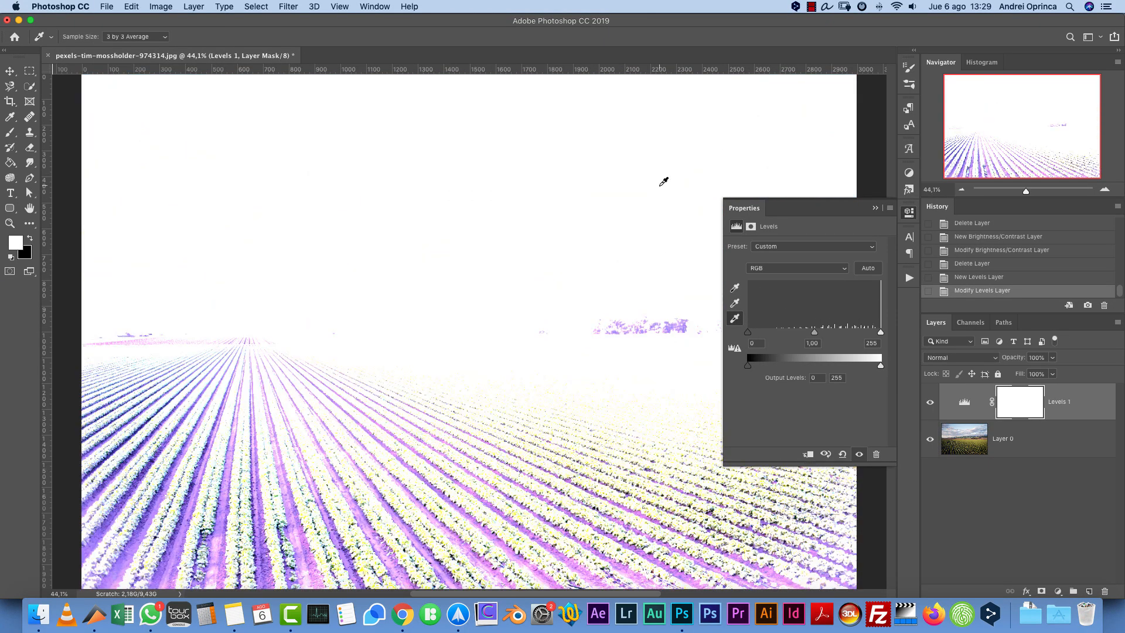
click(710, 149)
click(820, 133)
click(775, 137)
click(459, 134)
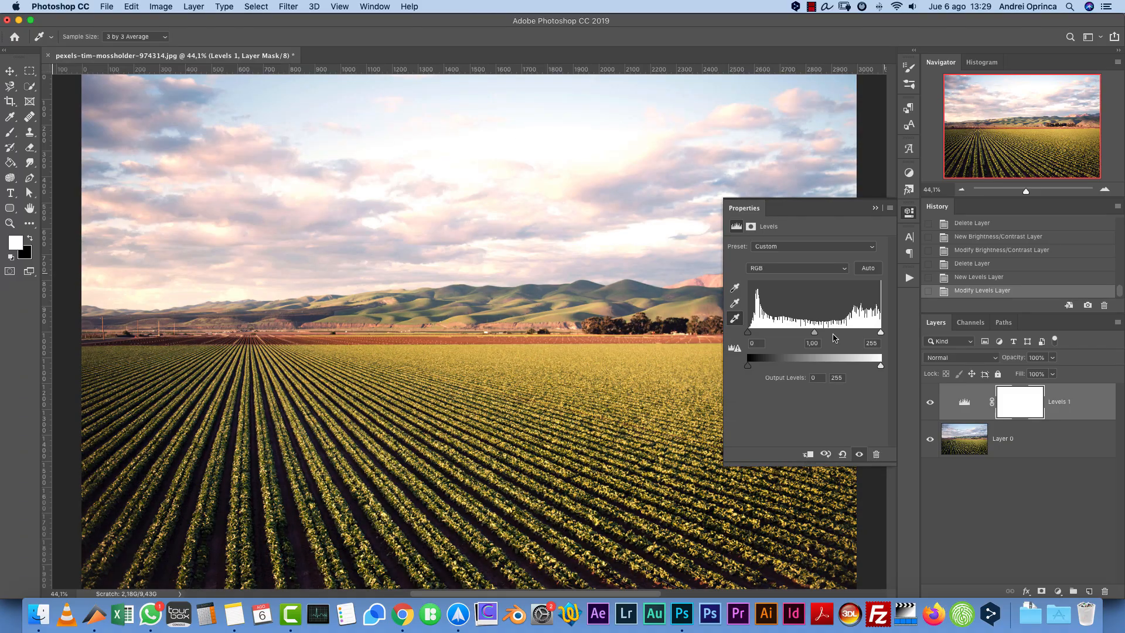
click(734, 303)
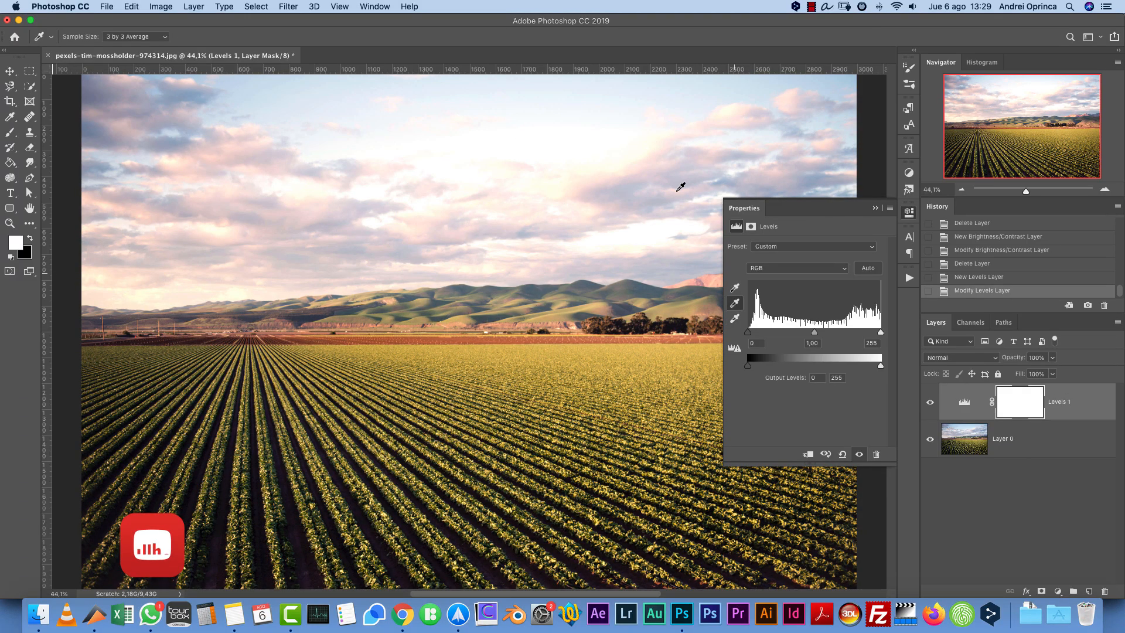
drag(1088, 409, 1104, 591)
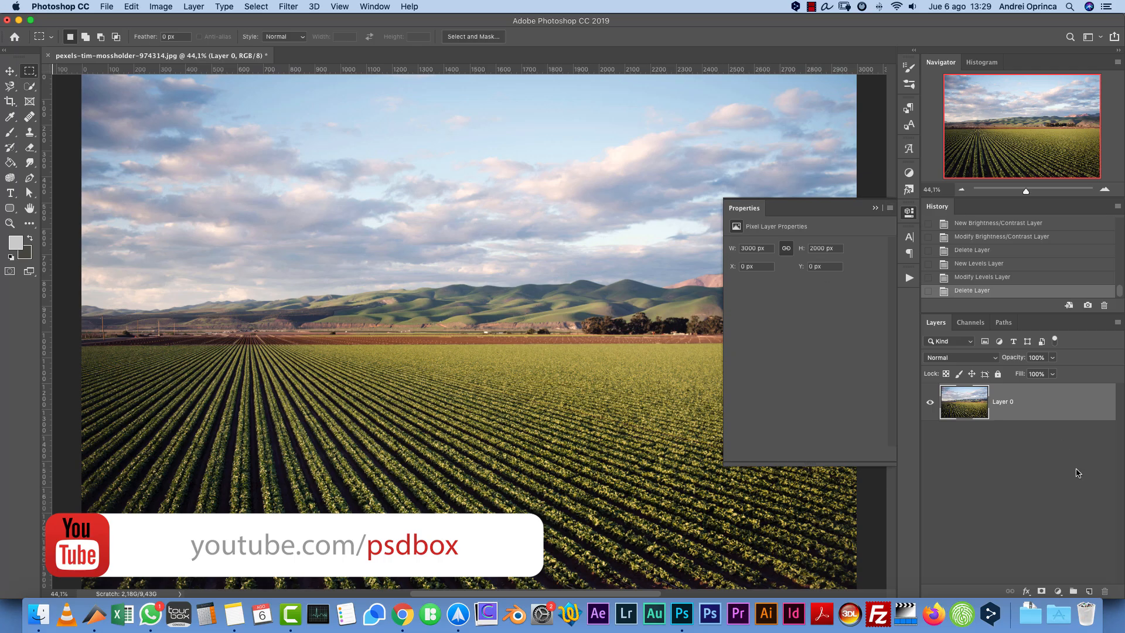
Step: Add a Curves adjustment layer above Layer 0 and raise a shadow point on the RGB curve to input 67, output 98
click(1058, 590)
click(1048, 438)
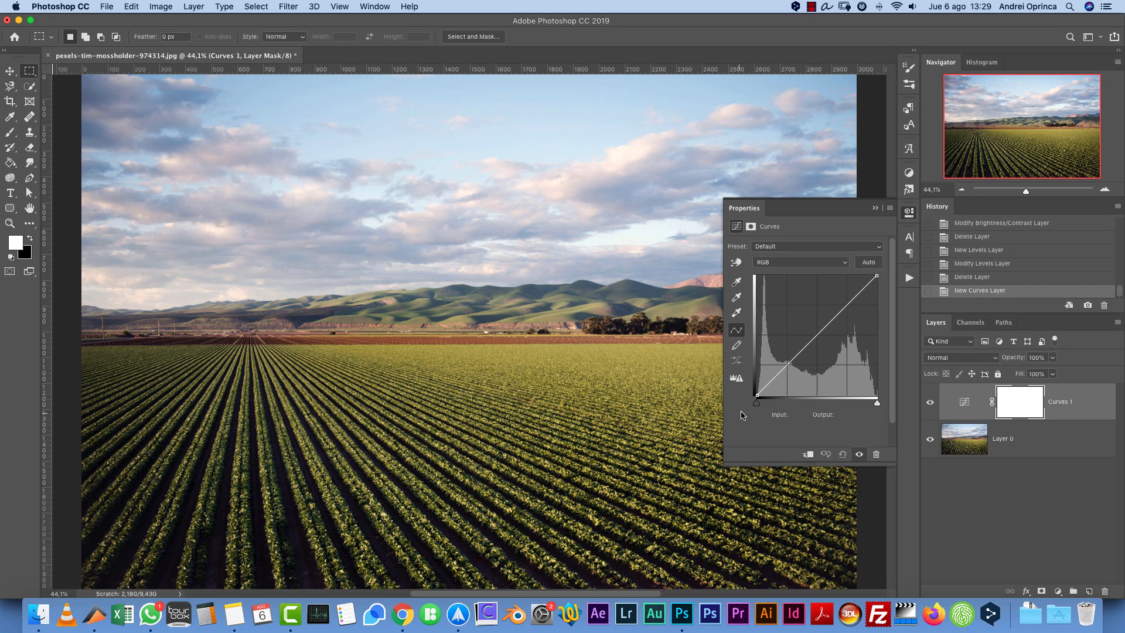
click(787, 365)
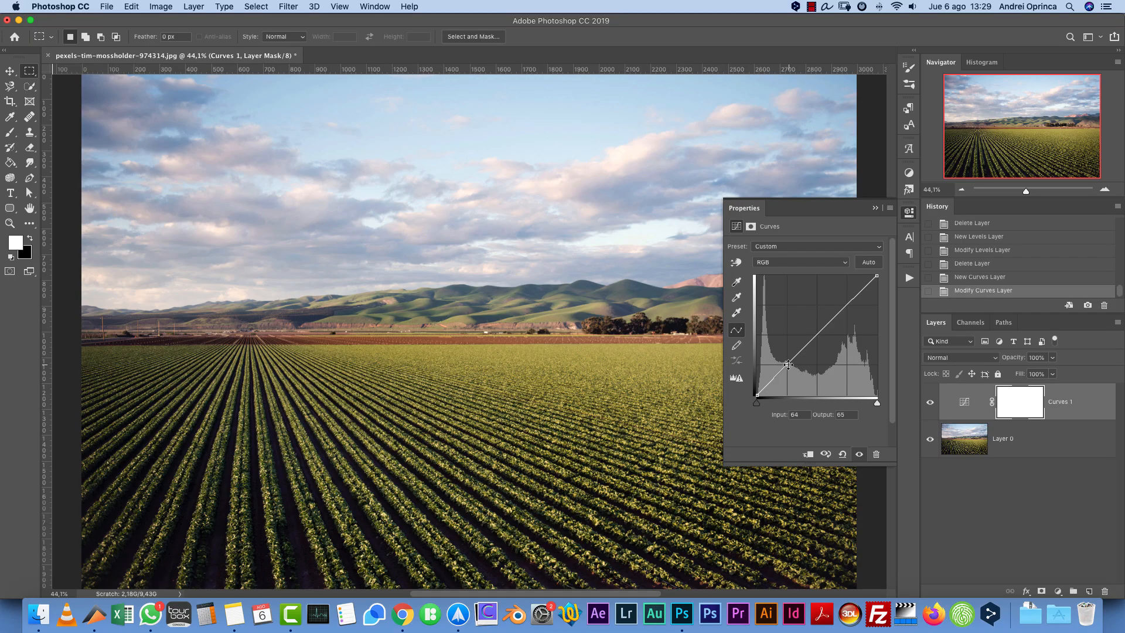
mouse_move(785, 365)
mouse_down()
mouse_move(786, 339)
mouse_move(789, 361)
mouse_move(789, 349)
mouse_up()
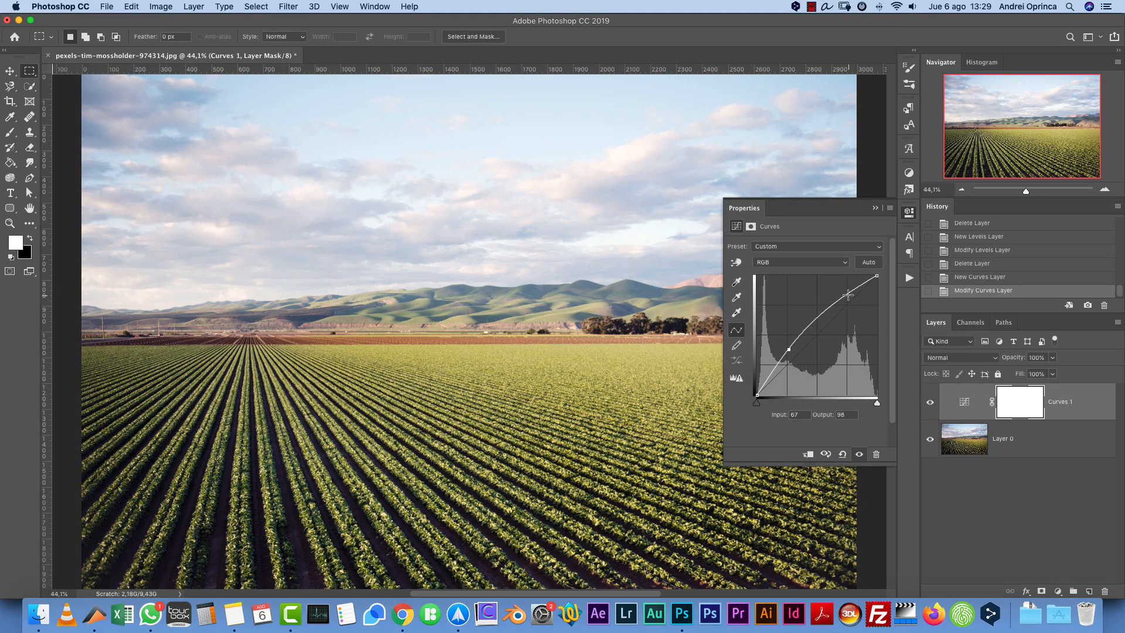
Step: Pull a highlight point on the RGB curve down to input 194, output 165, and reshape the curve with further points
drag(847, 295, 848, 317)
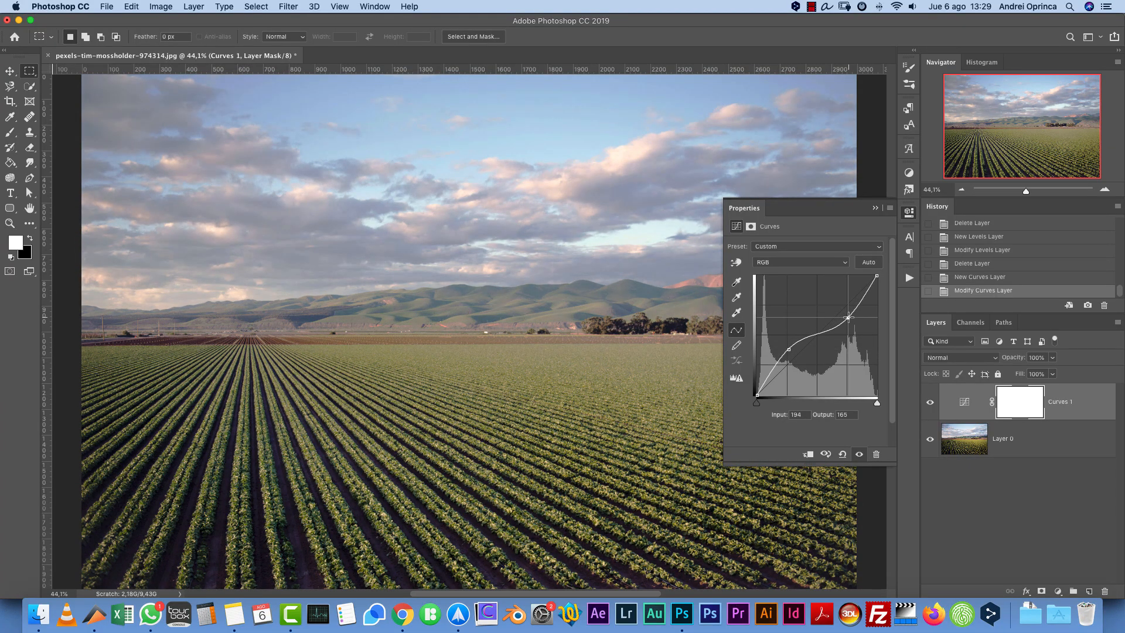
drag(789, 349, 850, 311)
mouse_move(877, 275)
mouse_down()
mouse_move(882, 289)
mouse_move(852, 319)
mouse_move(877, 275)
mouse_up()
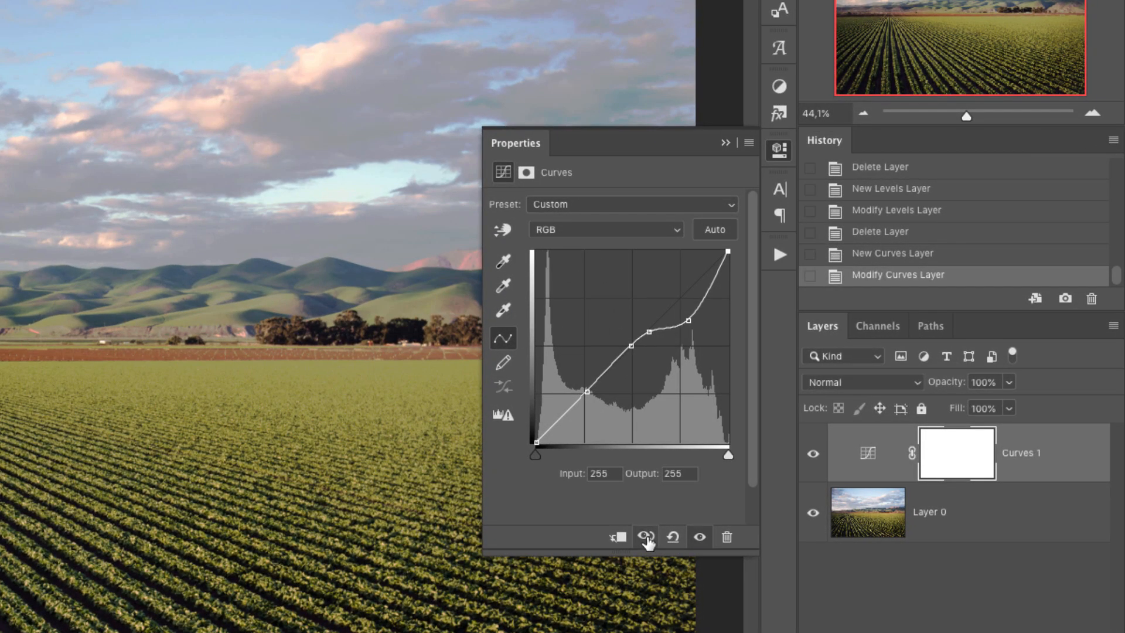
Step: Compare the Curves adjustment with its previous state several times and reset the curve to its default
click(645, 537)
click(646, 536)
click(649, 533)
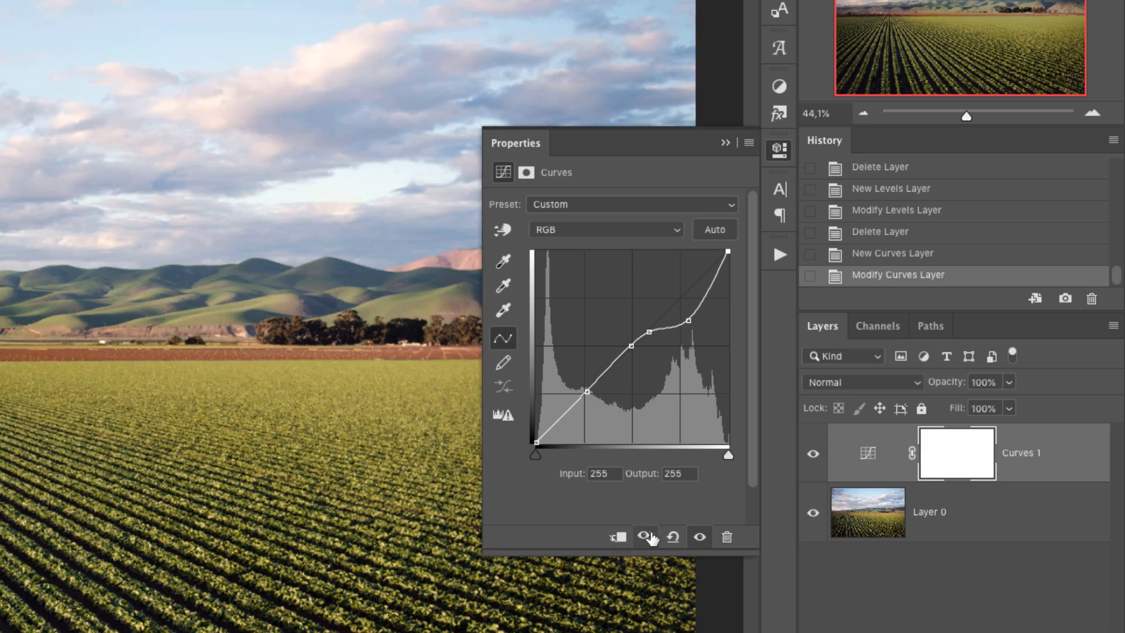
click(650, 535)
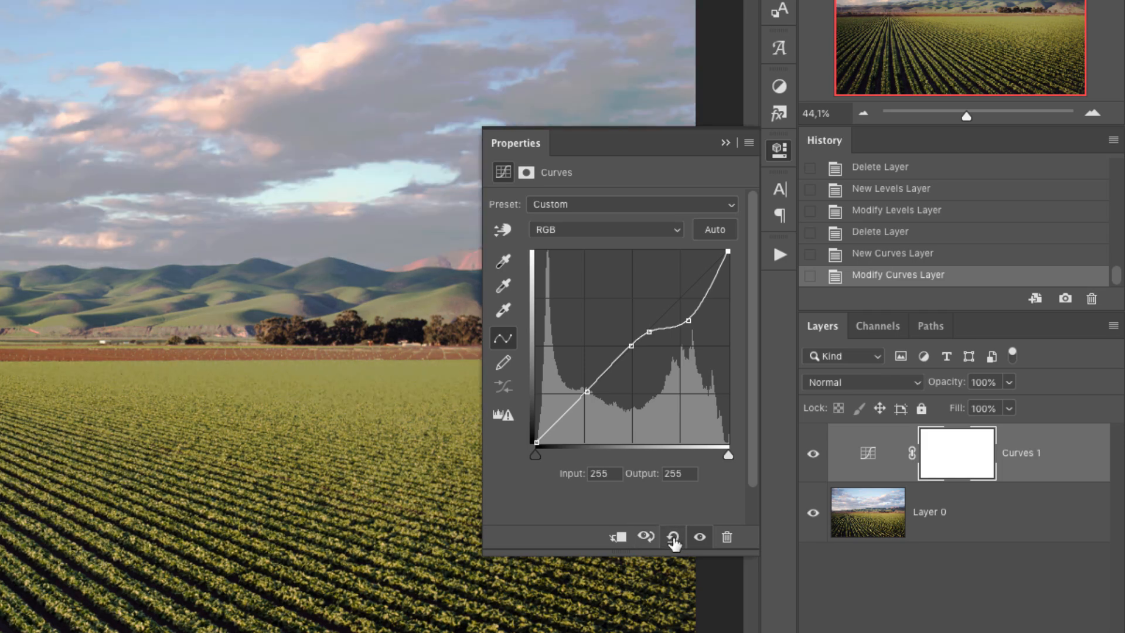
click(673, 537)
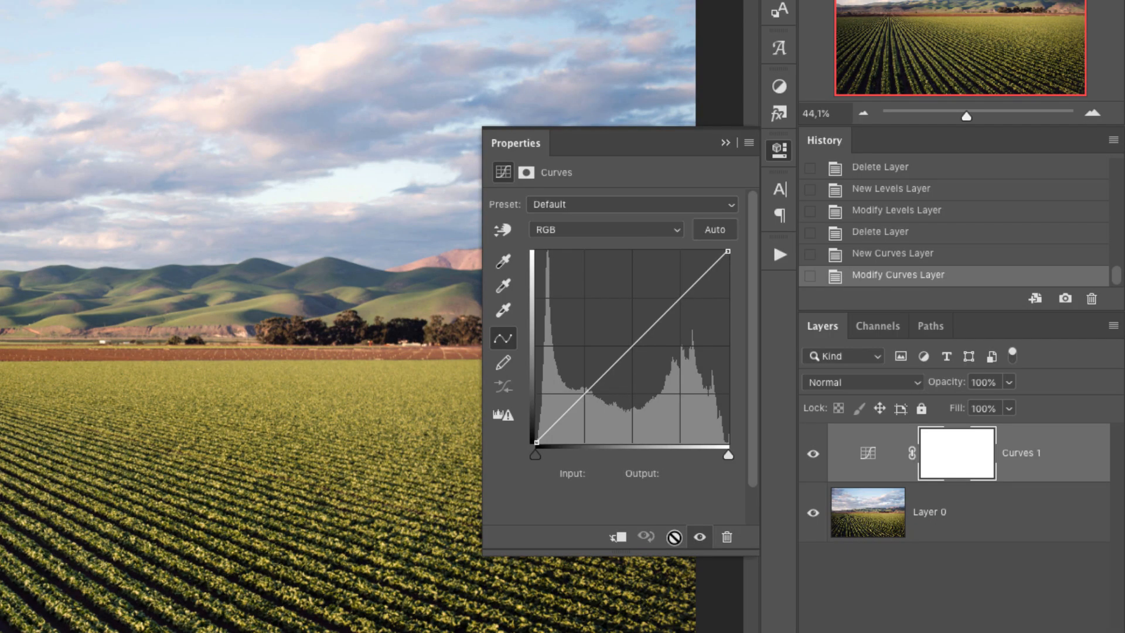
Step: Toggle the visibility of the Curves 1 layer off and on twice
click(700, 538)
click(701, 538)
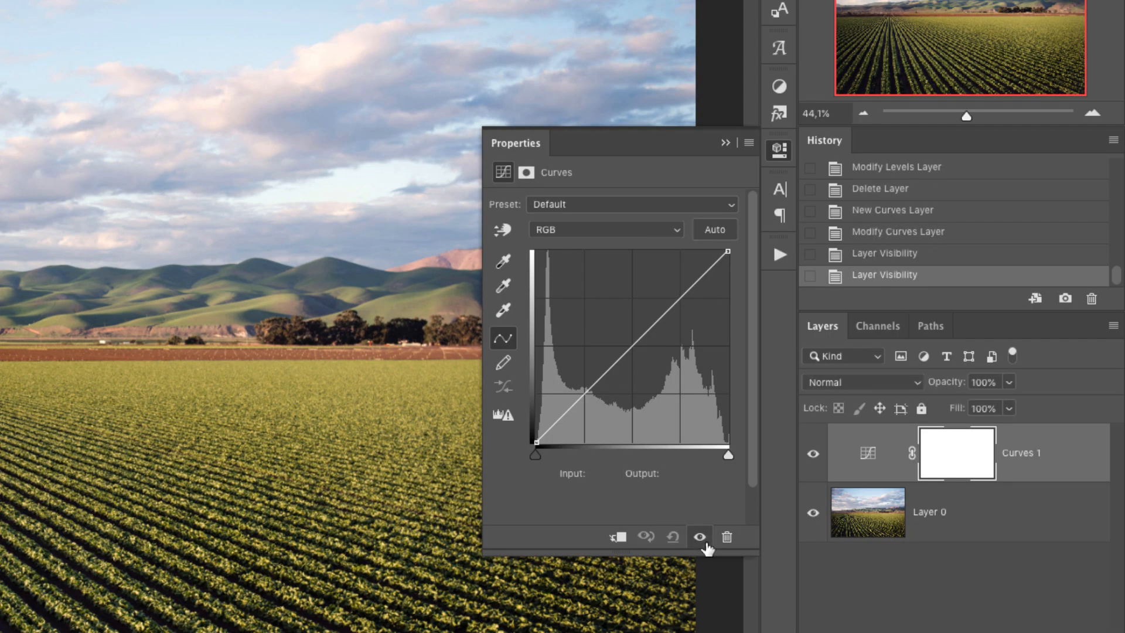
click(701, 538)
click(701, 538)
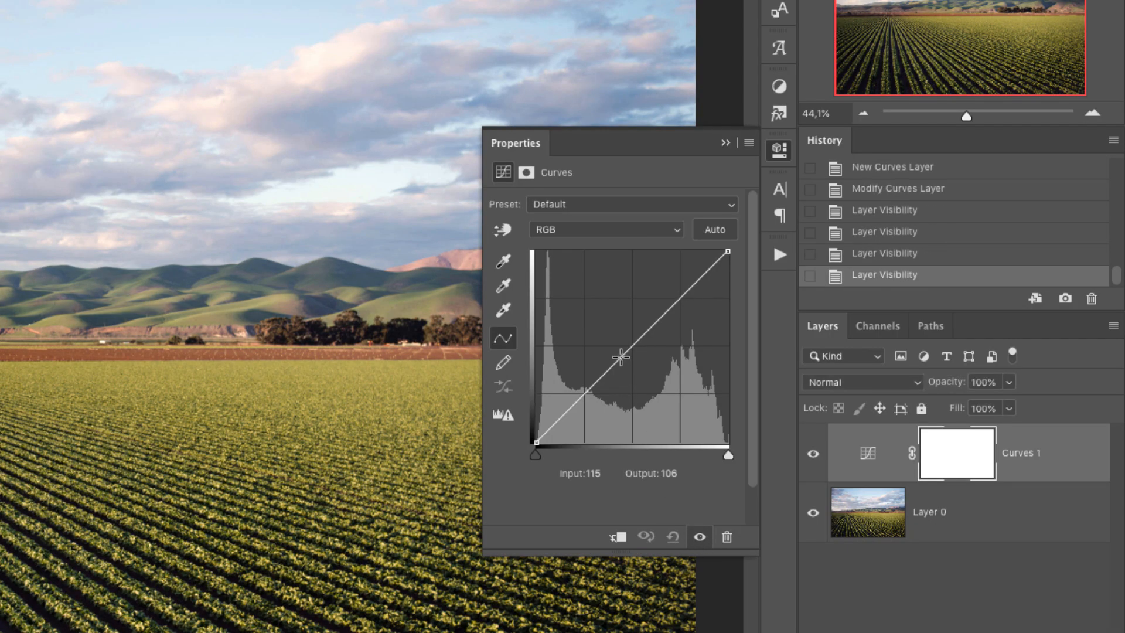
Step: Lower a midtone point on the RGB curve to input 118, output 59, toggle the layer's visibility, and reset the curve
drag(625, 353, 624, 398)
click(701, 538)
click(701, 538)
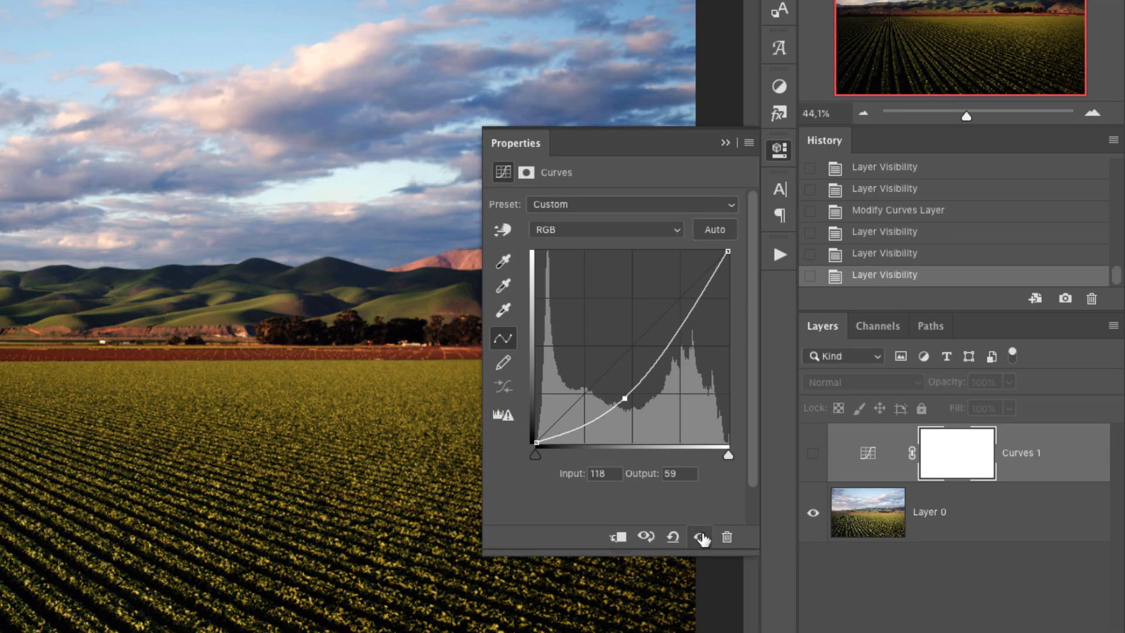
click(701, 538)
click(673, 538)
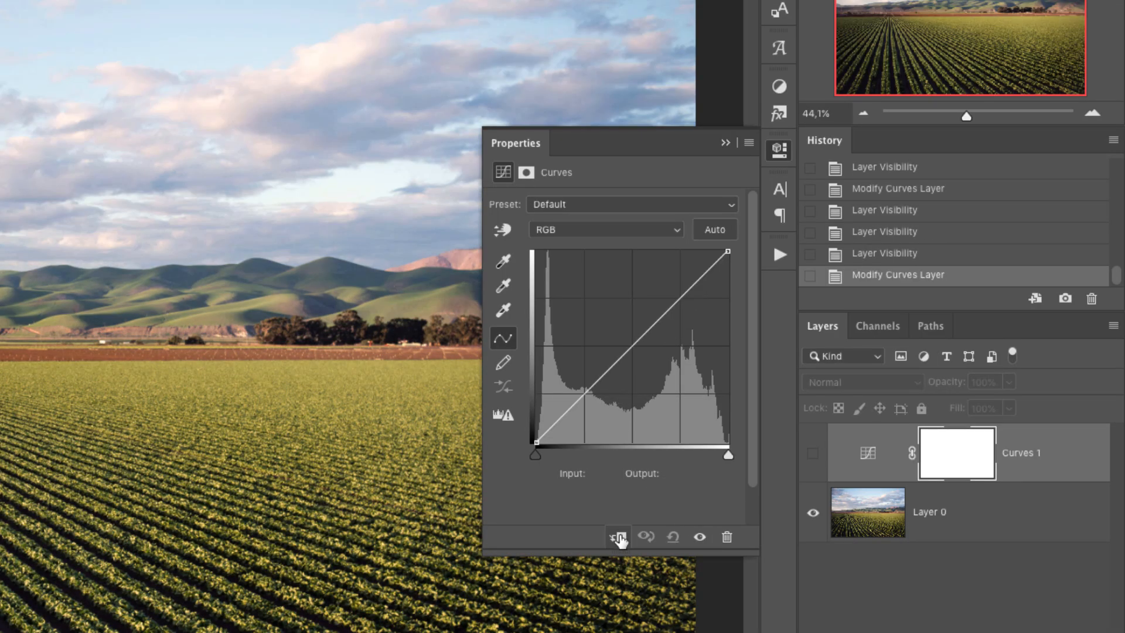
Step: Try clipping the Curves 1 layer to Layer 0, make the layer visible again, and release the clipping mask
key(ctrl+alt+g)
click(700, 537)
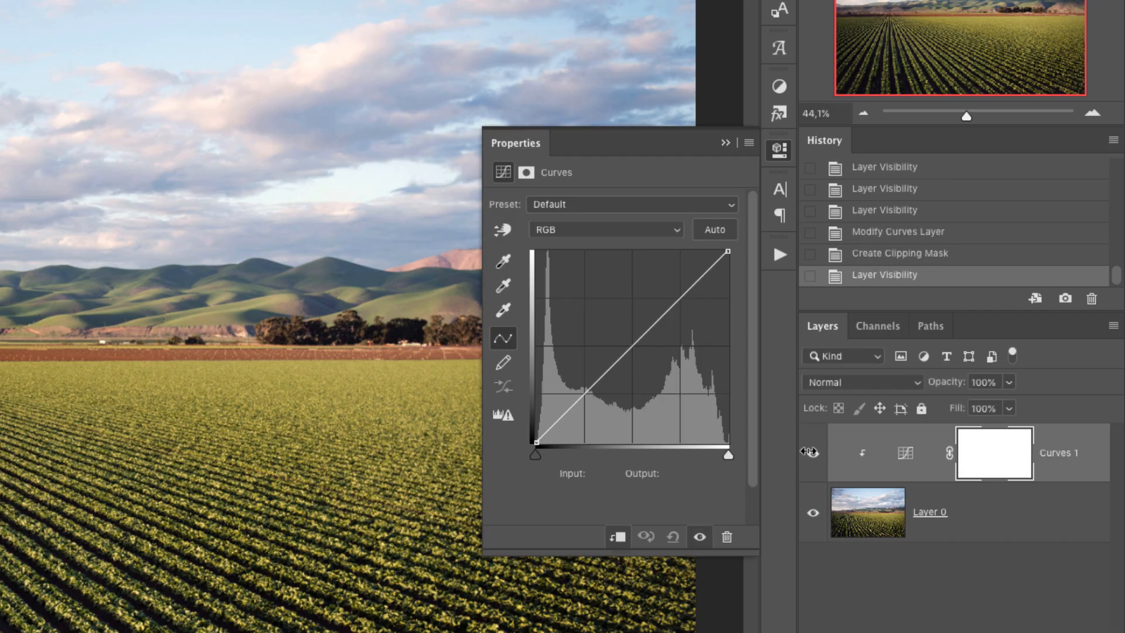
click(622, 539)
click(622, 538)
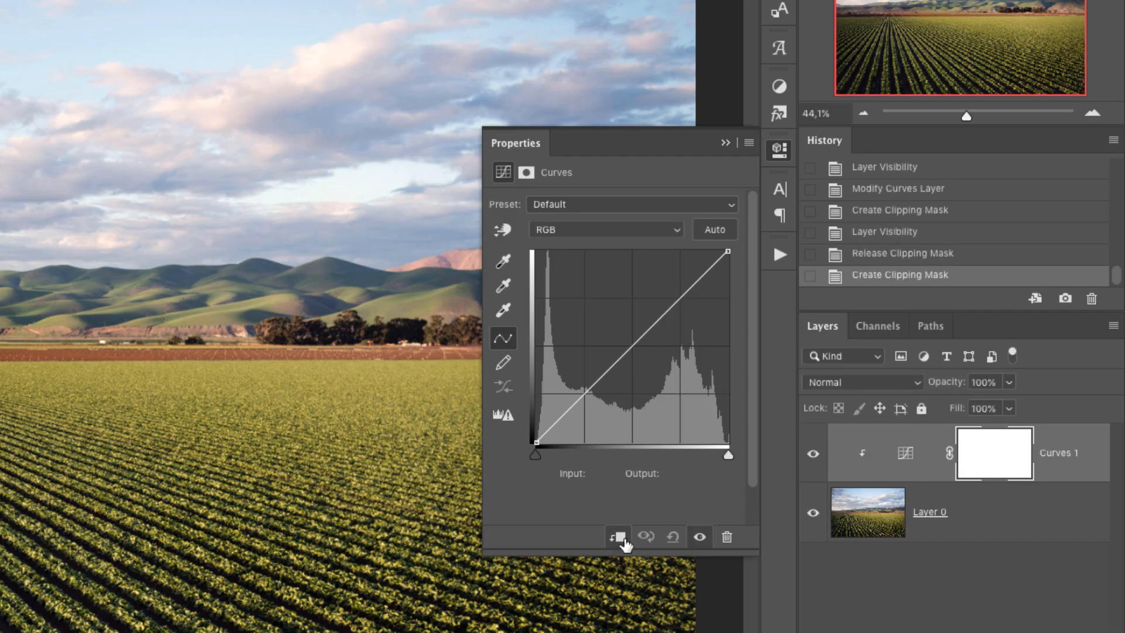
click(620, 538)
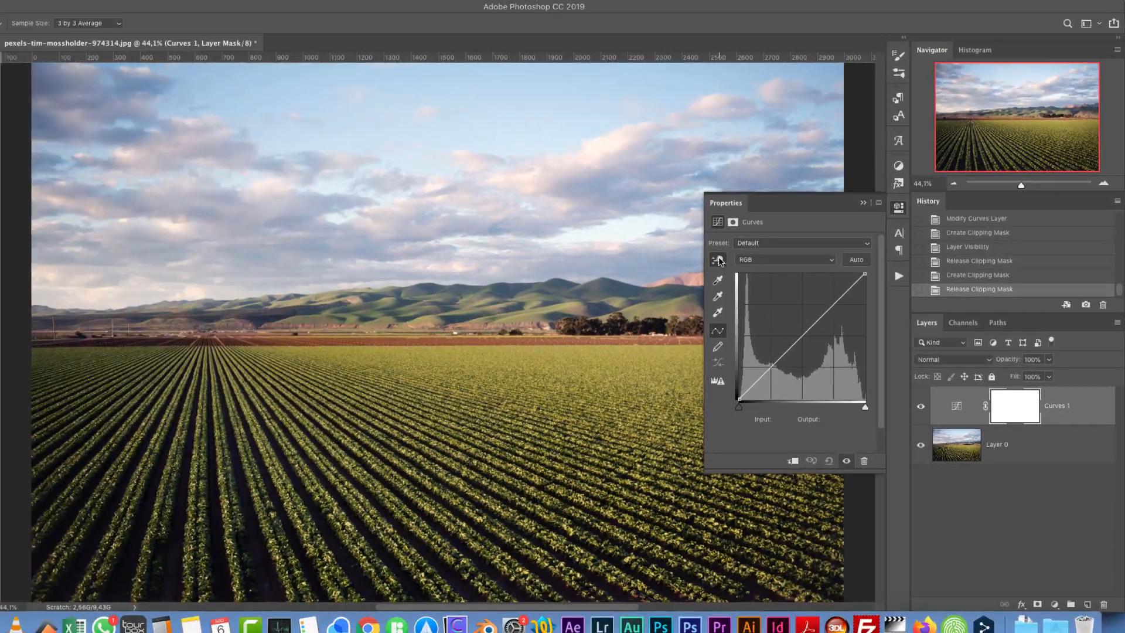
Step: Try the on-image Curves adjustment tool on the dark crop rows, raising the shadow point to output 43, and reset the curve
click(718, 261)
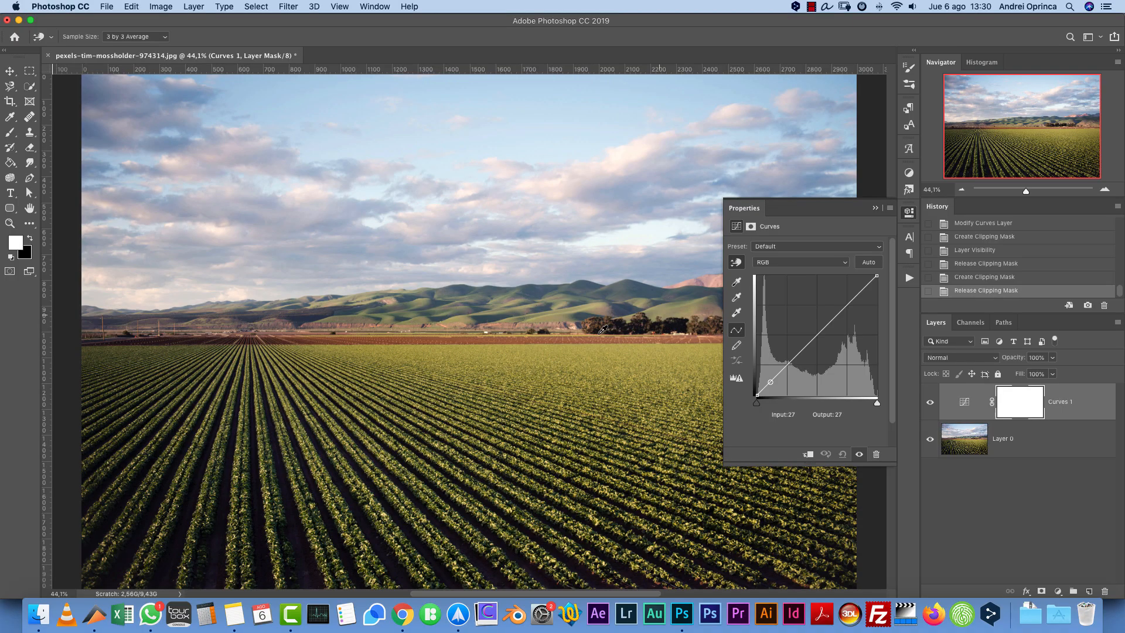
click(177, 541)
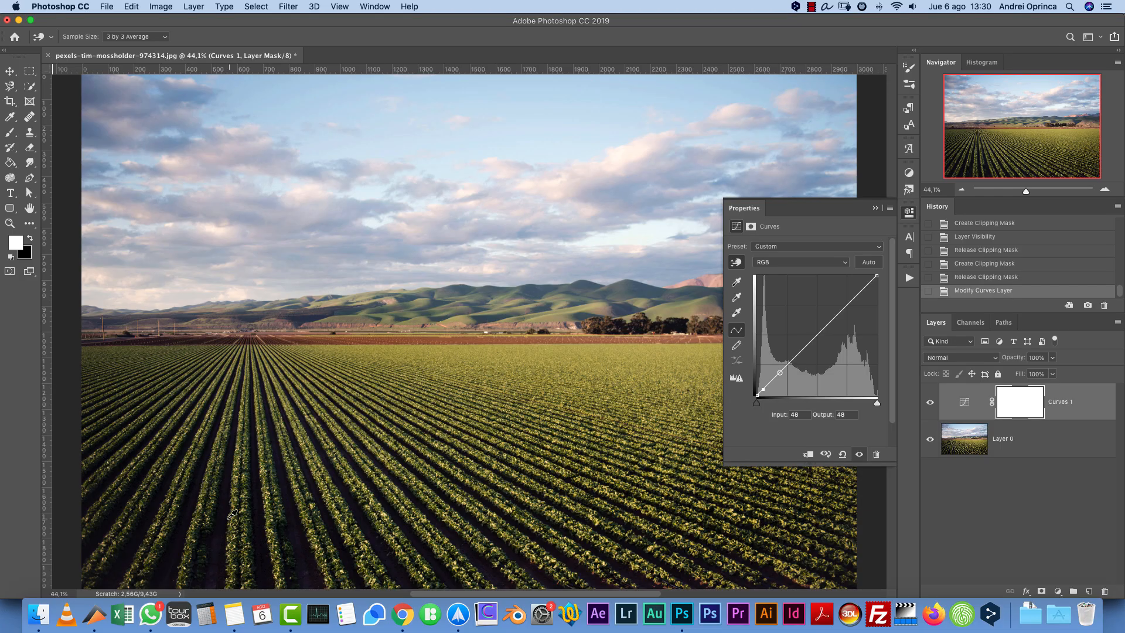
drag(227, 515, 228, 502)
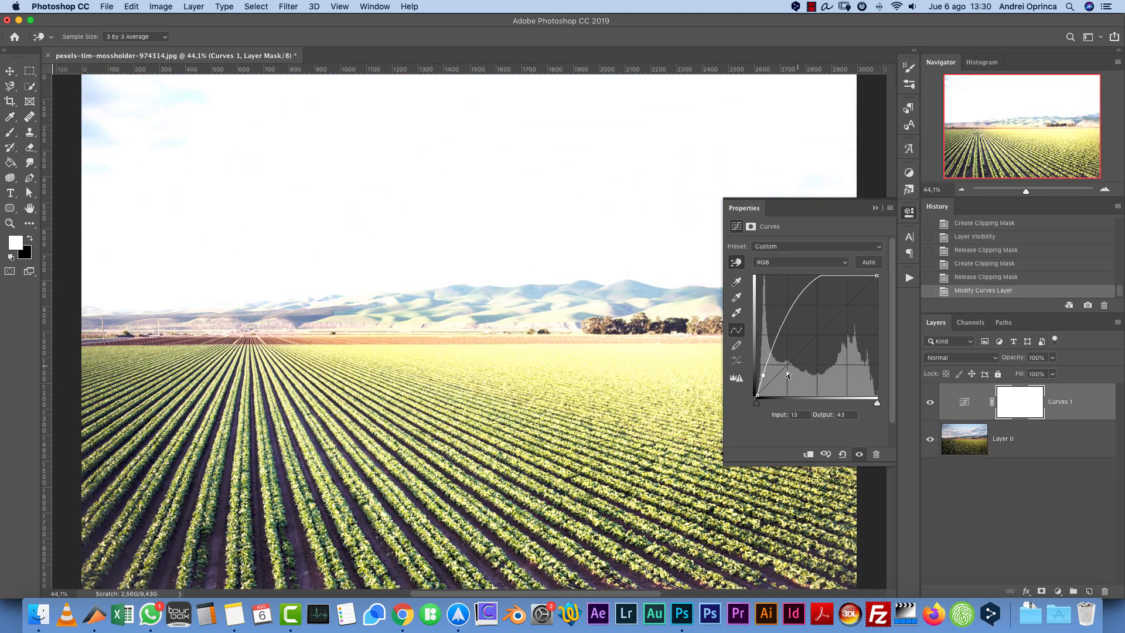
click(842, 453)
Step: Sample curve points on the photo, raise the shadow point to input 16, output 23, and delete the Curves layer
click(225, 530)
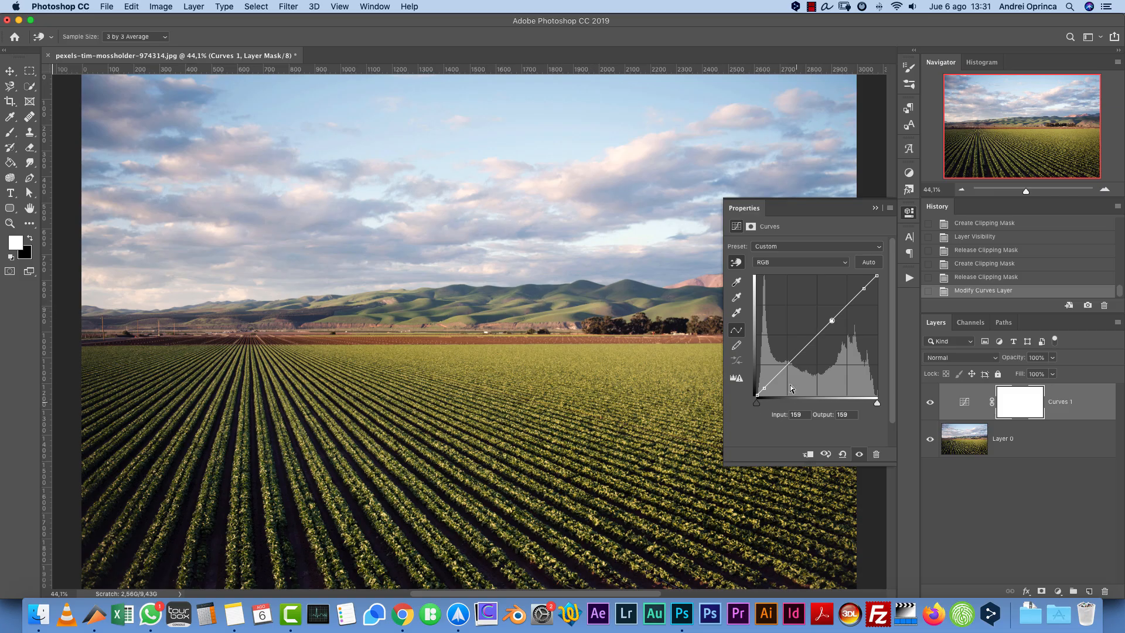
mouse_move(765, 389)
mouse_down()
mouse_move(765, 375)
mouse_move(765, 385)
mouse_up()
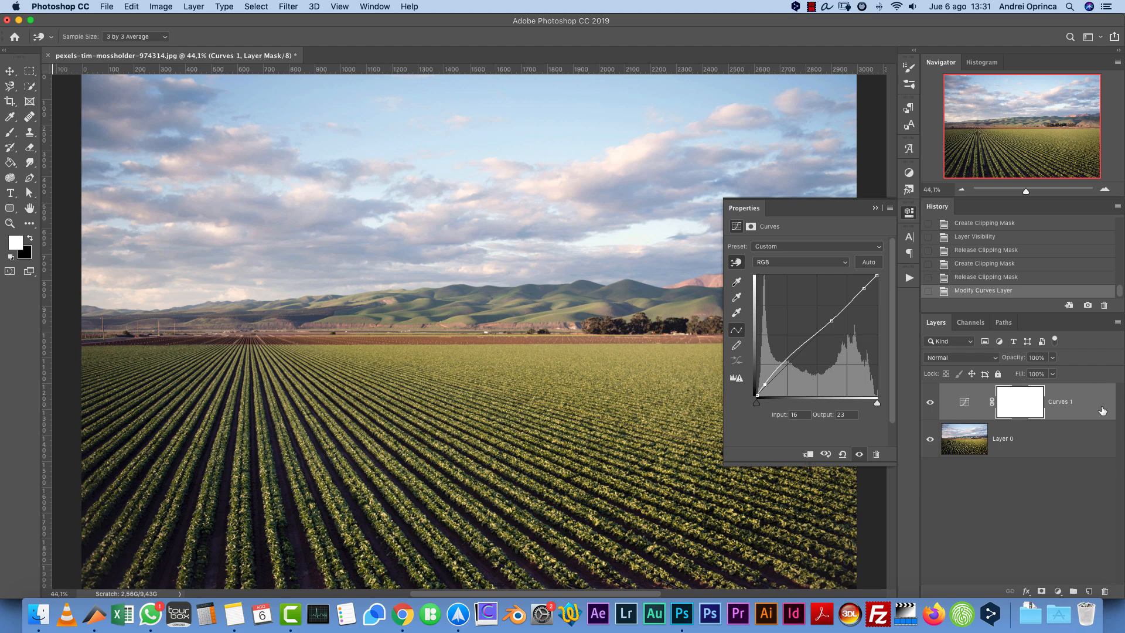
drag(1102, 411, 1106, 588)
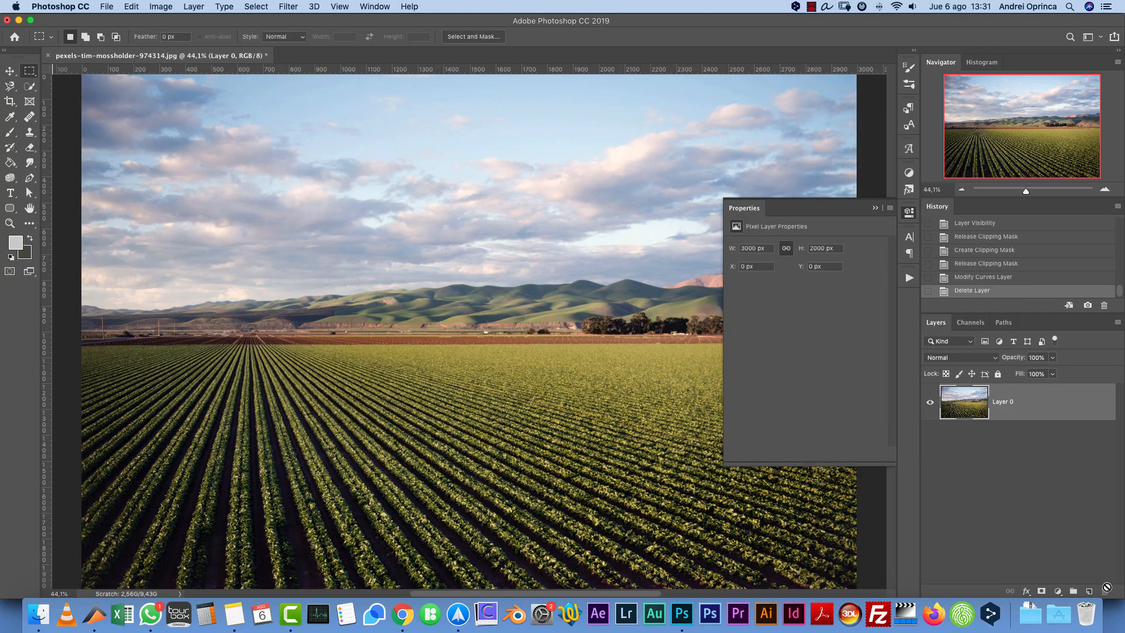
Step: Add an Exposure adjustment layer with exposure +0,08, offset +0,0100 and gamma correction 0,63
click(1058, 590)
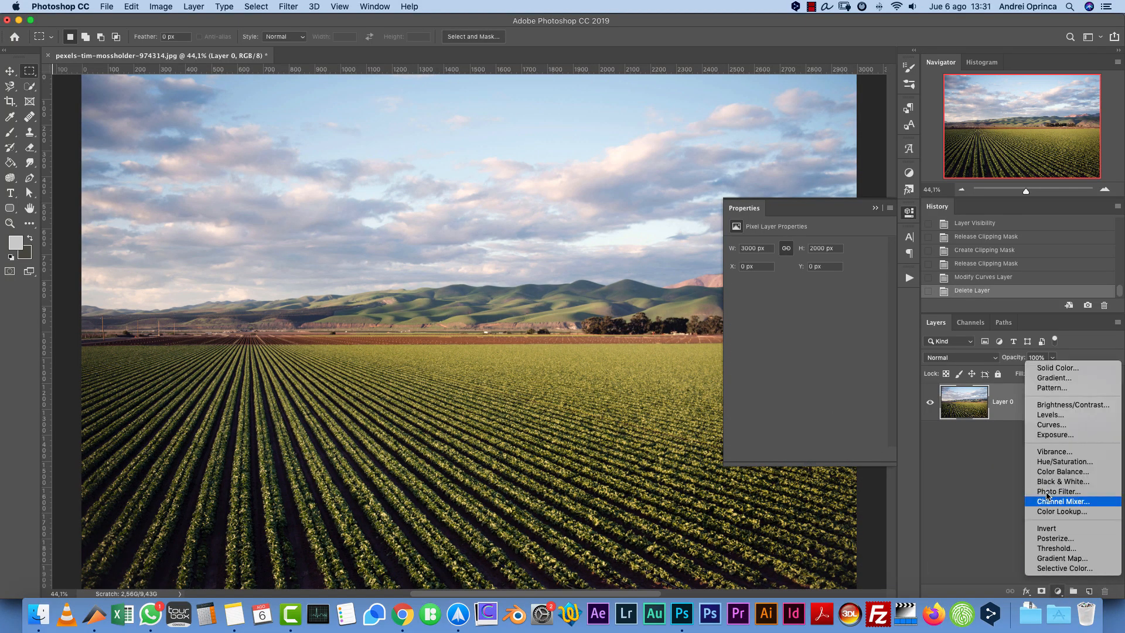
click(1054, 434)
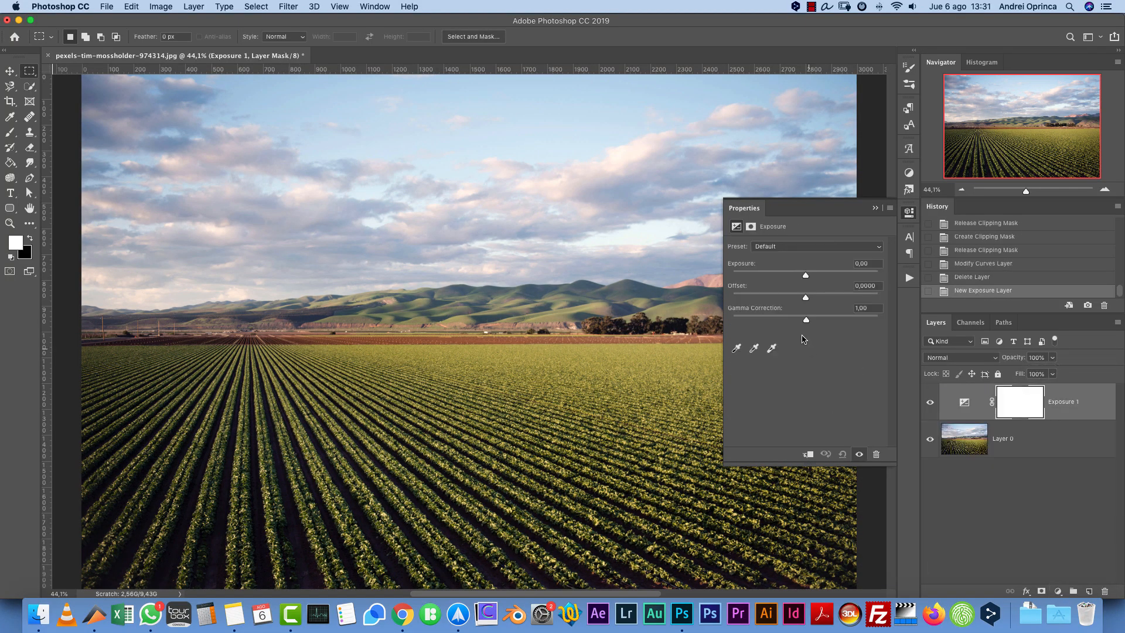
drag(804, 273, 807, 297)
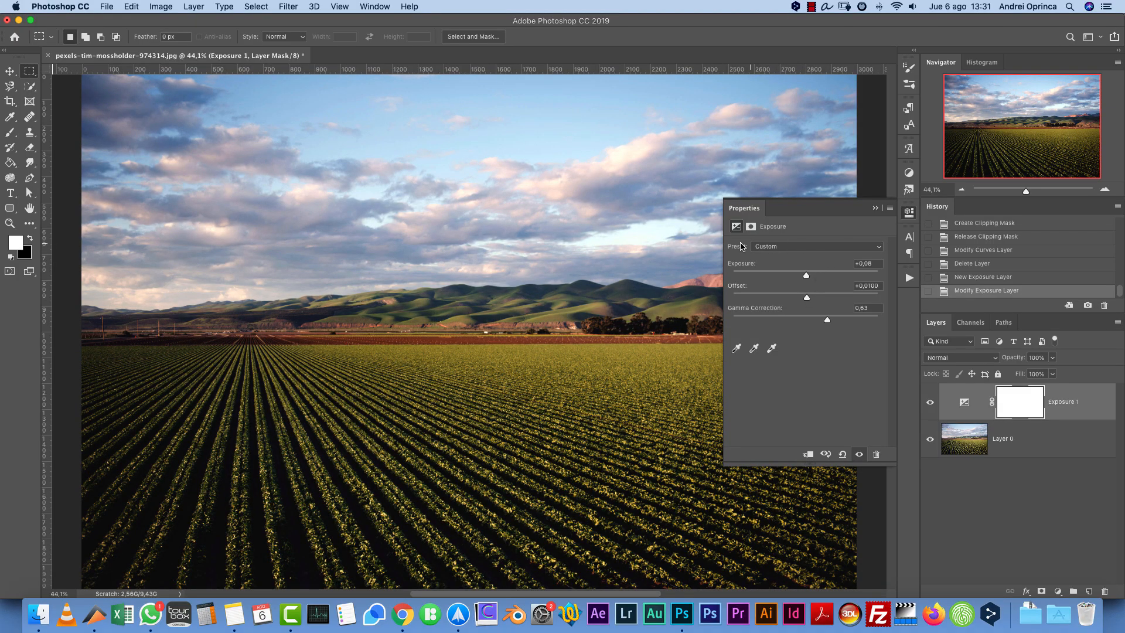
Step: Try exposure presets such as Plus 1.0 on the Exposure layer, and delete the layer
click(850, 247)
click(811, 222)
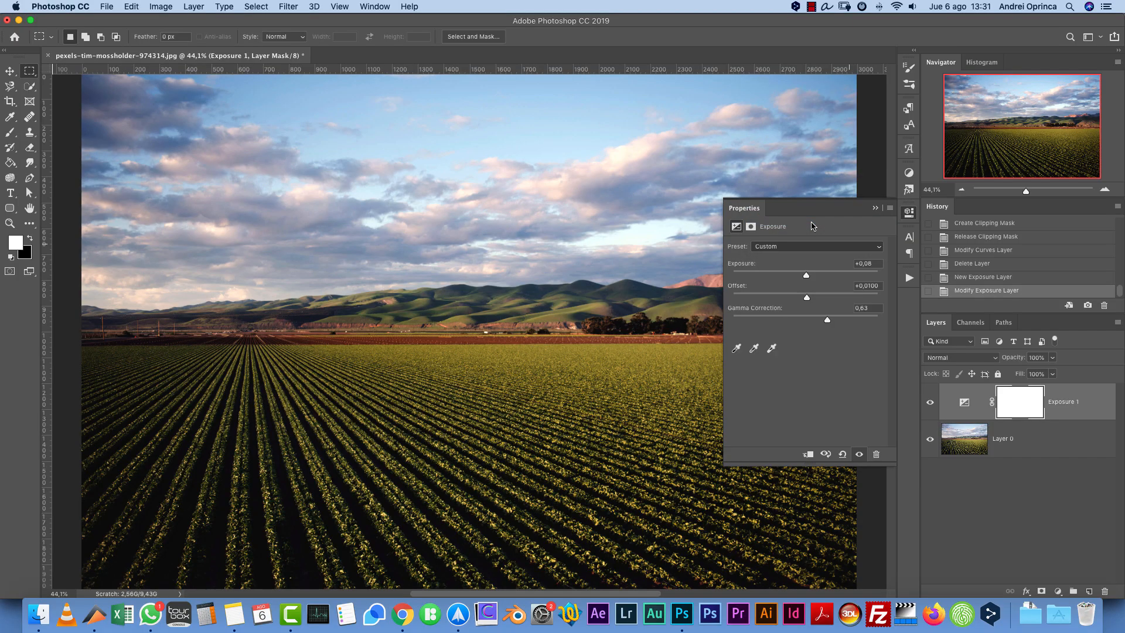
click(815, 248)
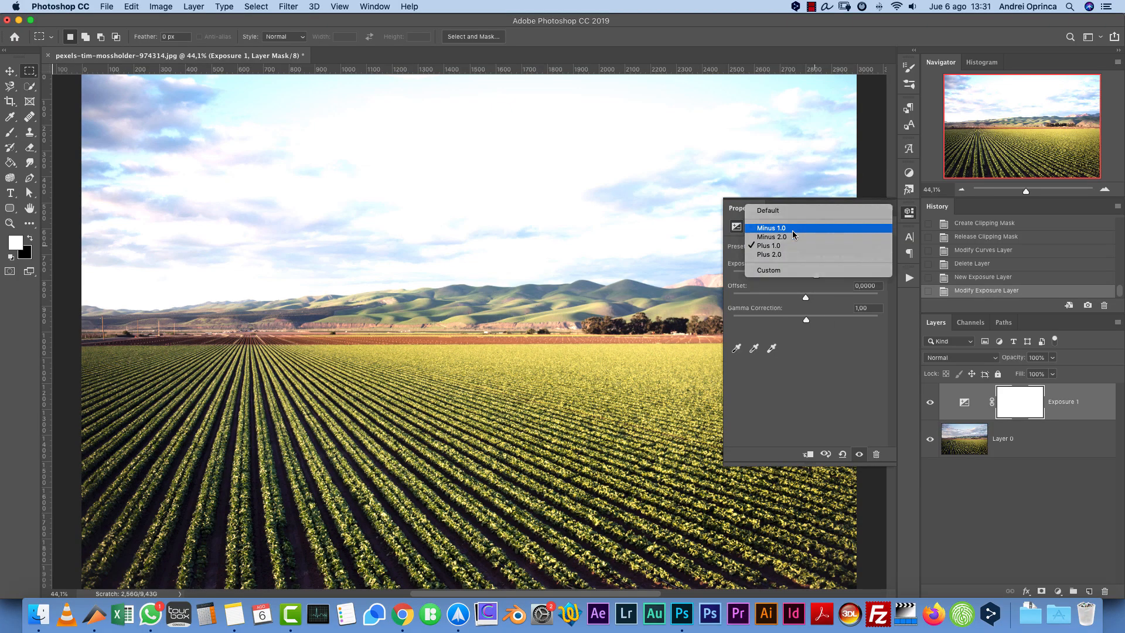
click(809, 225)
drag(1103, 418, 1105, 592)
Step: Try a Vibrance adjustment layer with vibrance +88 and saturation +53, and delete the layer
click(1058, 592)
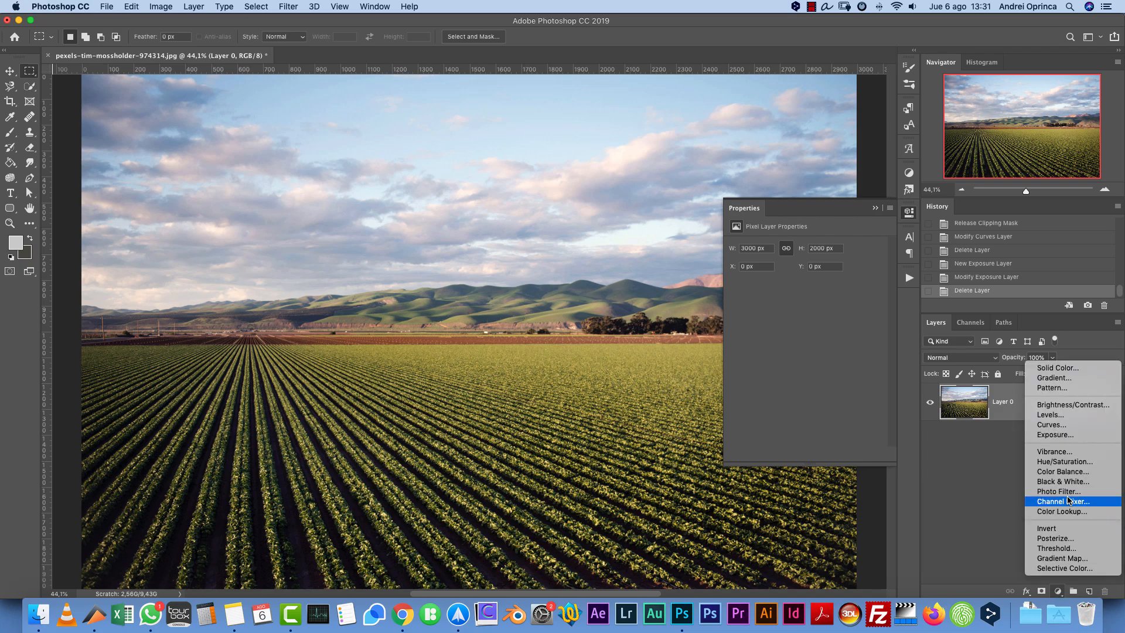
click(1076, 452)
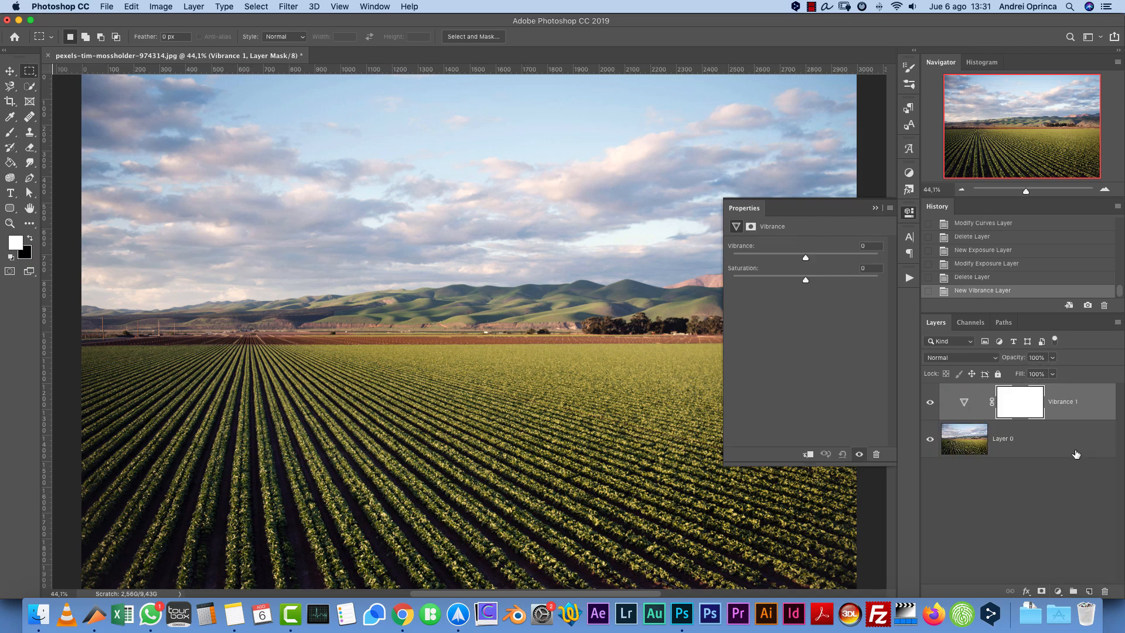
click(859, 255)
drag(862, 258, 870, 260)
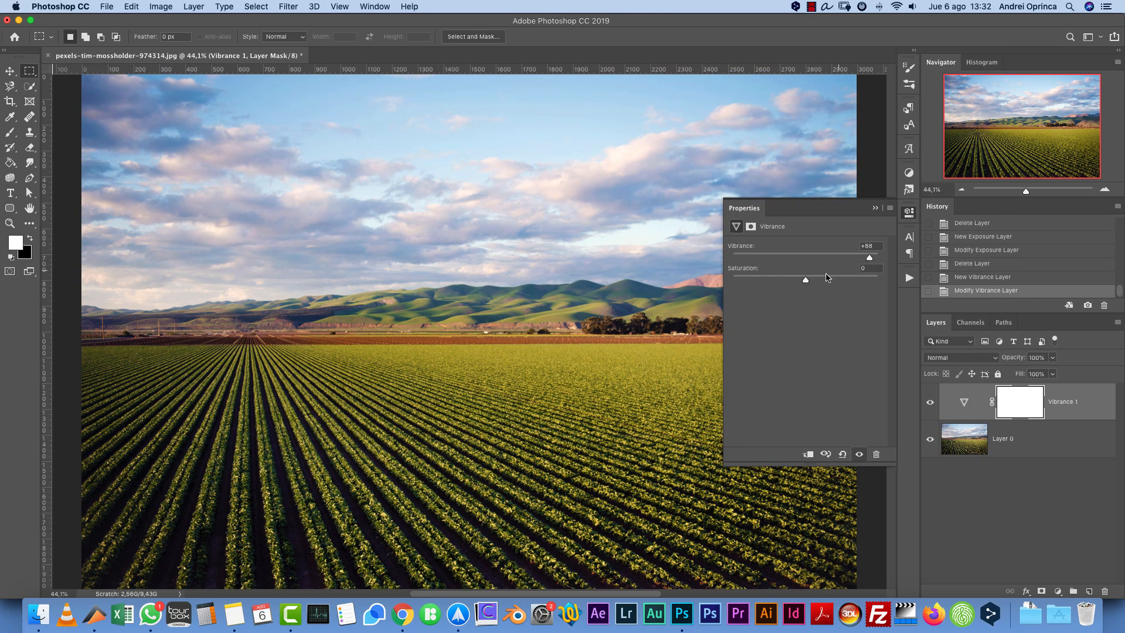
mouse_move(830, 281)
mouse_down()
mouse_move(791, 281)
mouse_move(844, 288)
mouse_up()
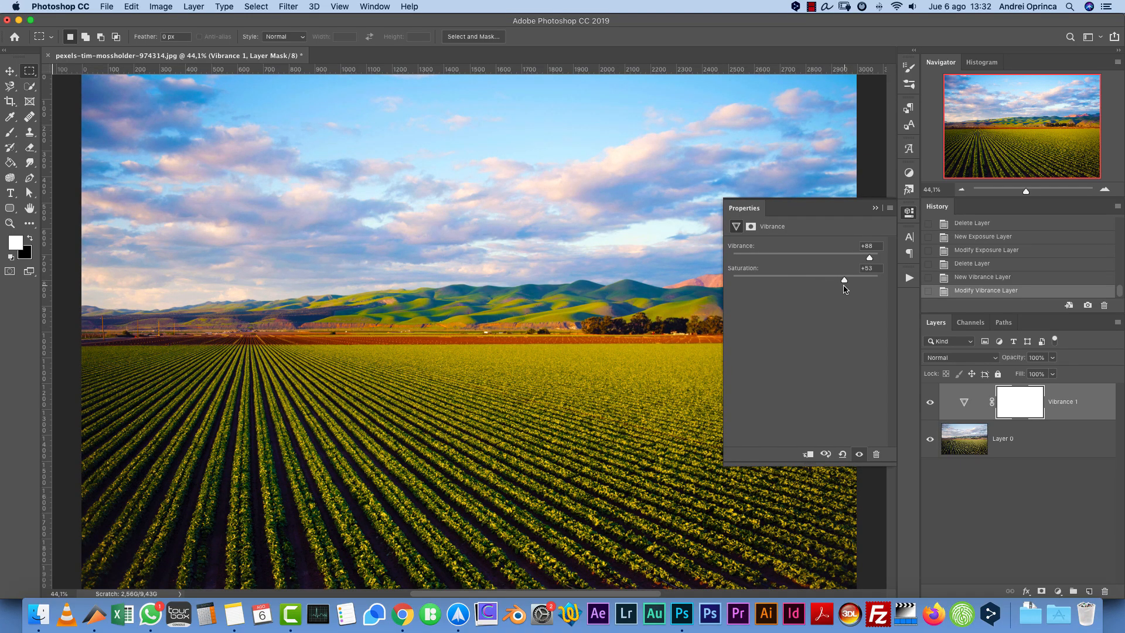
drag(1090, 408, 1104, 592)
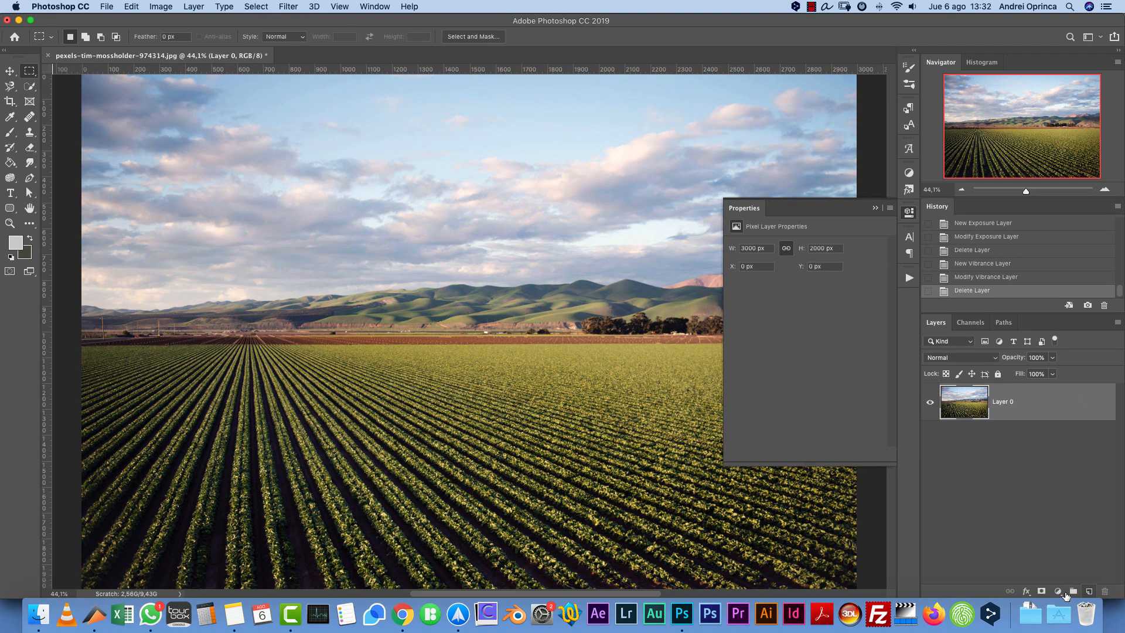
Step: Add a Hue/Saturation adjustment layer, try hue +33, saturation -30 and lightness +34, and reset the adjustment
click(1057, 591)
click(1067, 462)
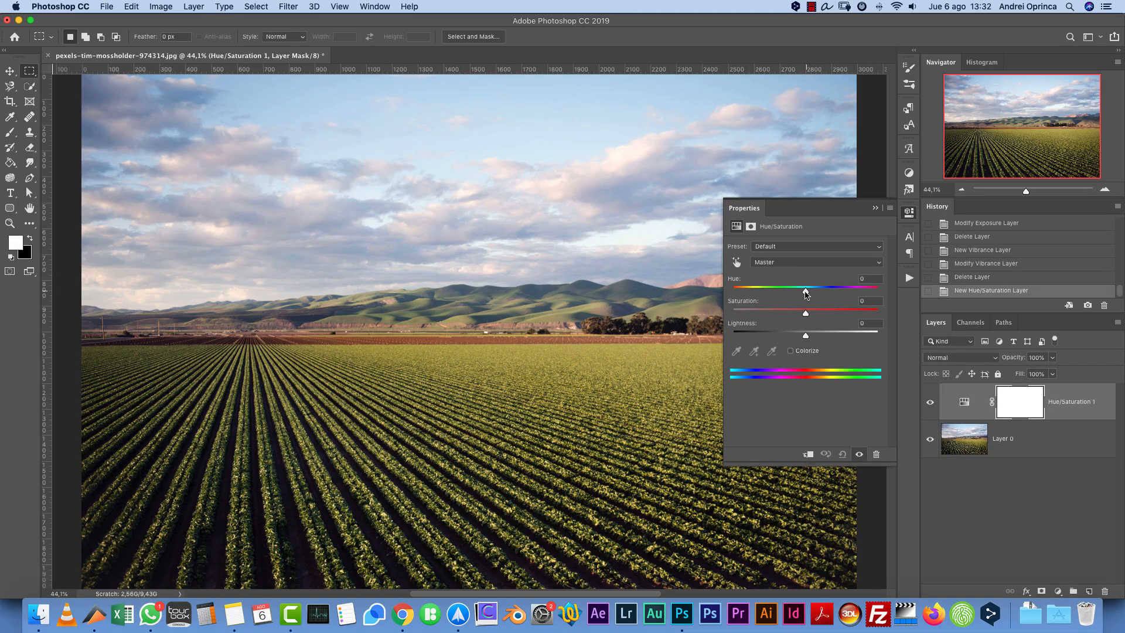
drag(806, 295, 830, 336)
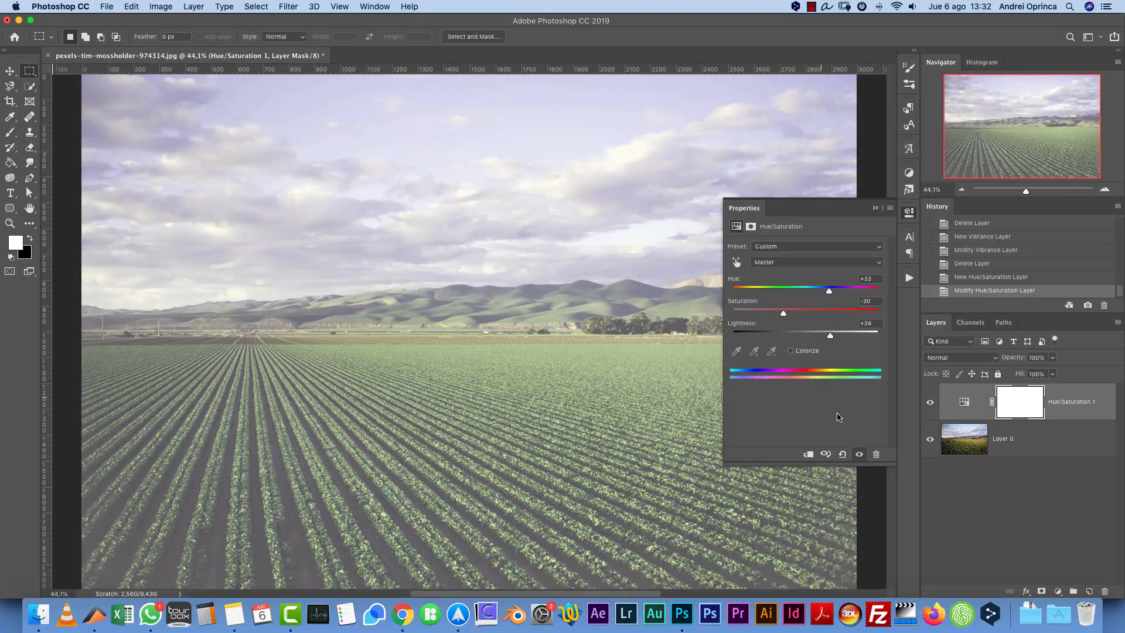
click(843, 455)
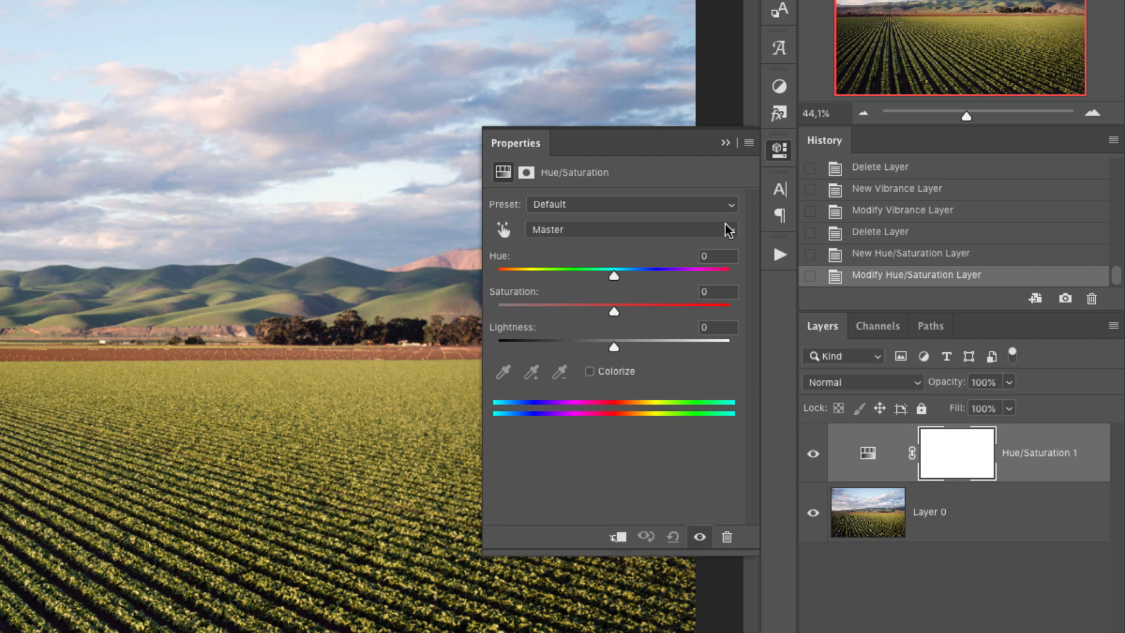
Step: Target the Greens range of the Hue/Saturation adjustment and try its saturation at -100 and at +89
click(728, 230)
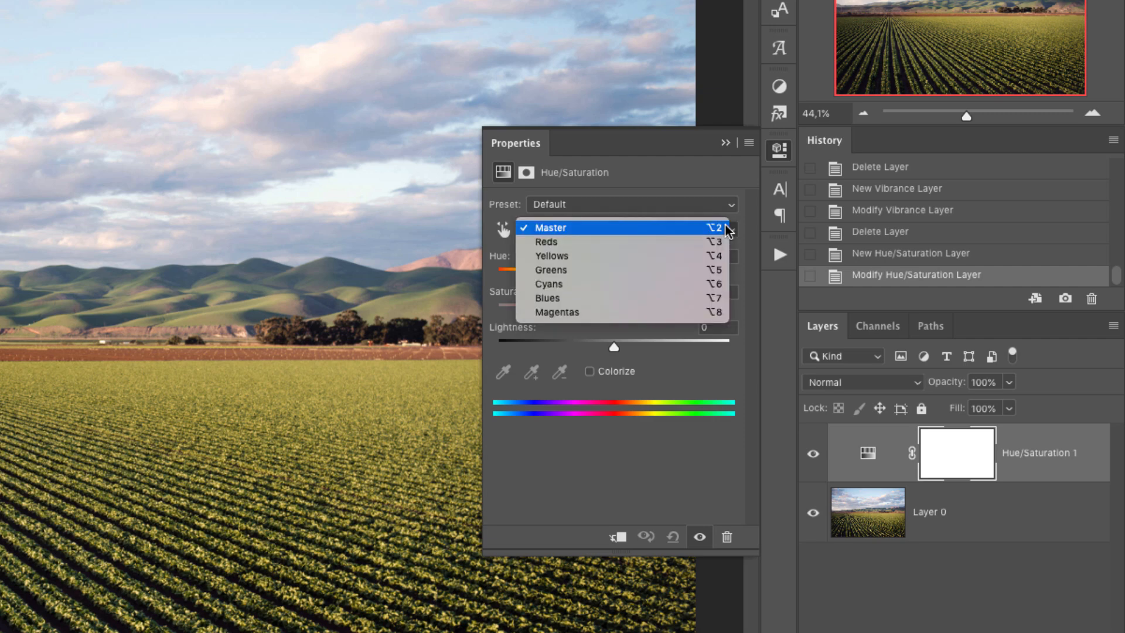
click(640, 241)
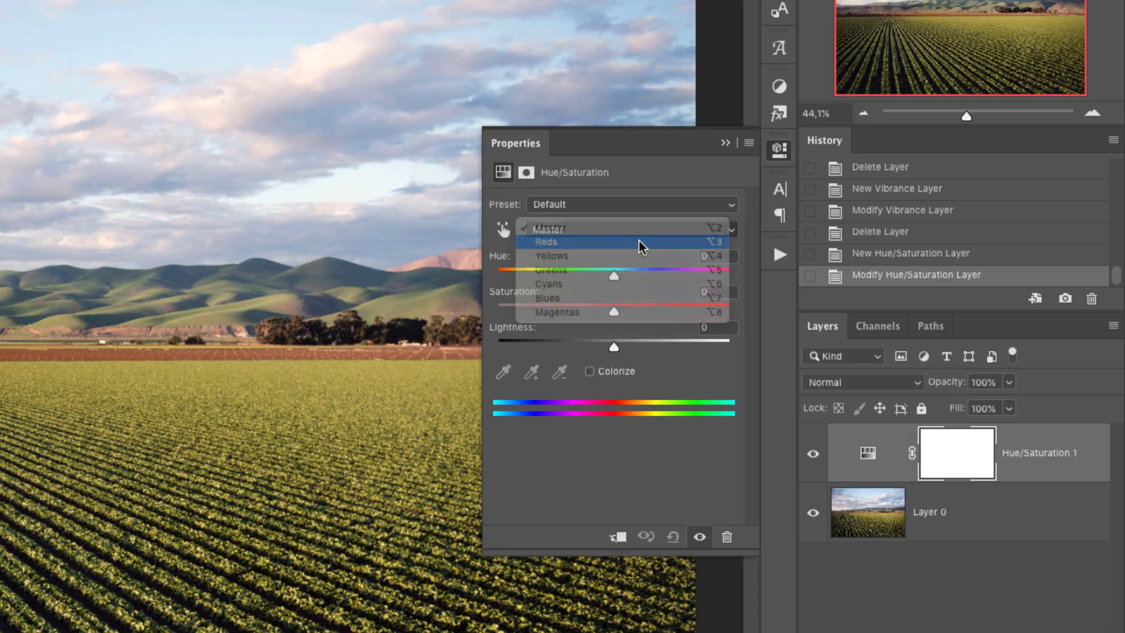
click(614, 225)
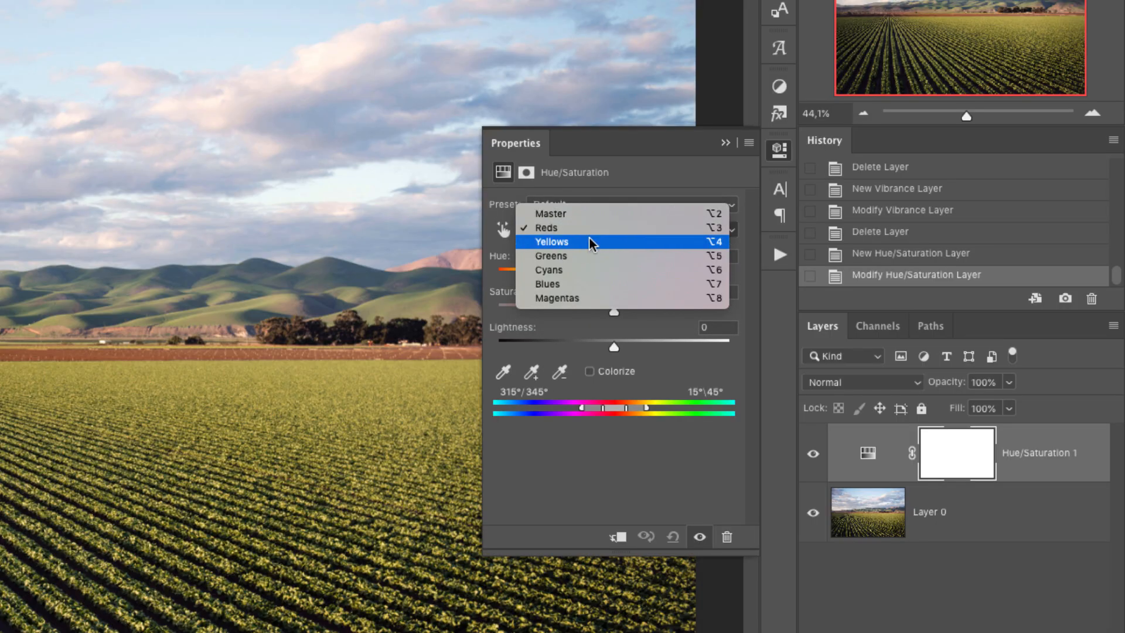
click(574, 256)
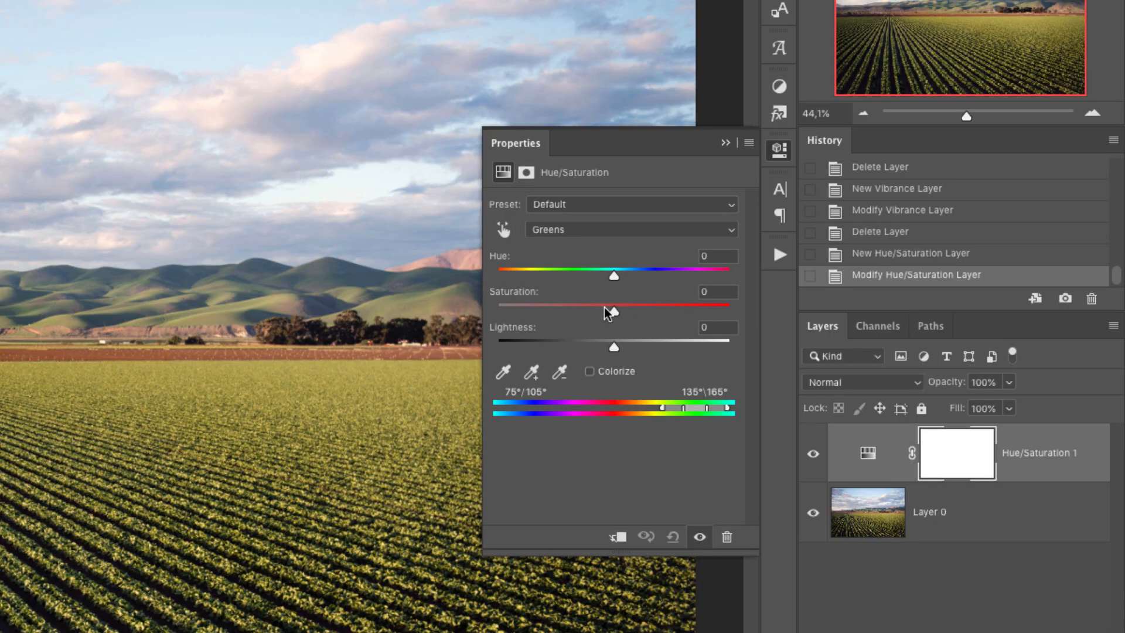
drag(614, 312, 472, 316)
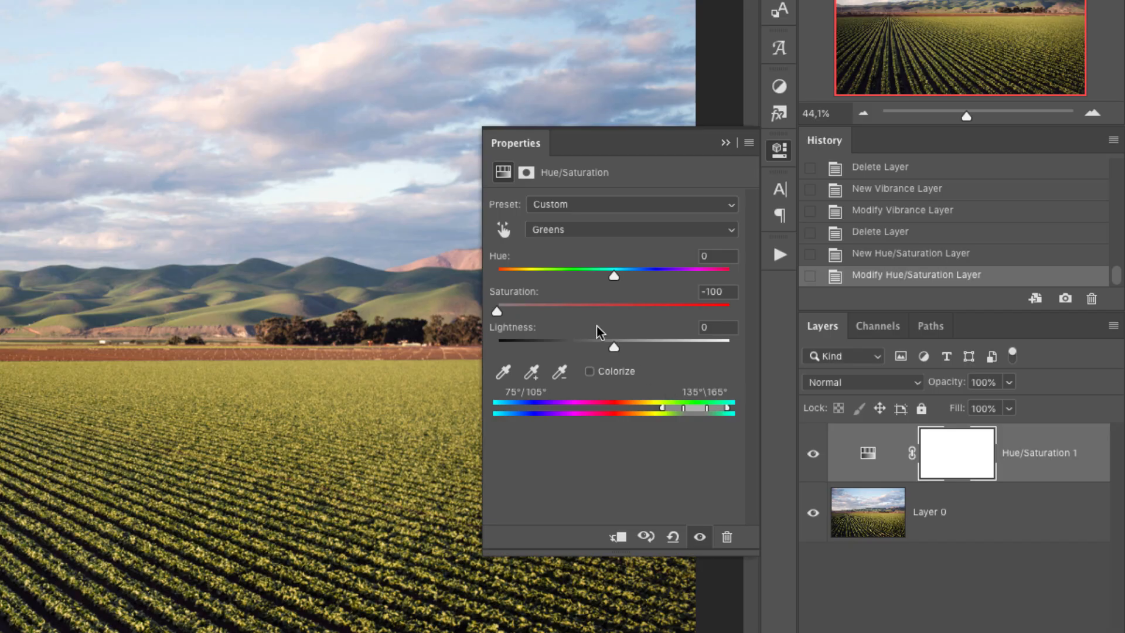
click(581, 229)
click(574, 229)
drag(497, 314, 716, 316)
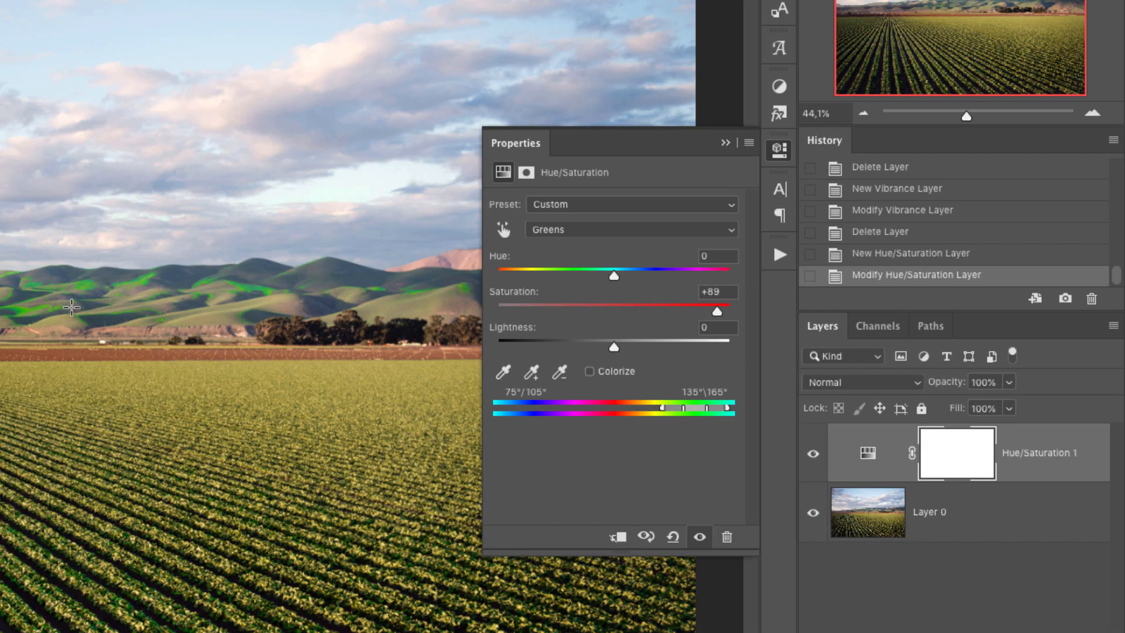
Step: Shift the Greens color range into the yellows, set its saturation to -100, and move the range to 20°/49° through 87°\109°
drag(696, 405, 675, 401)
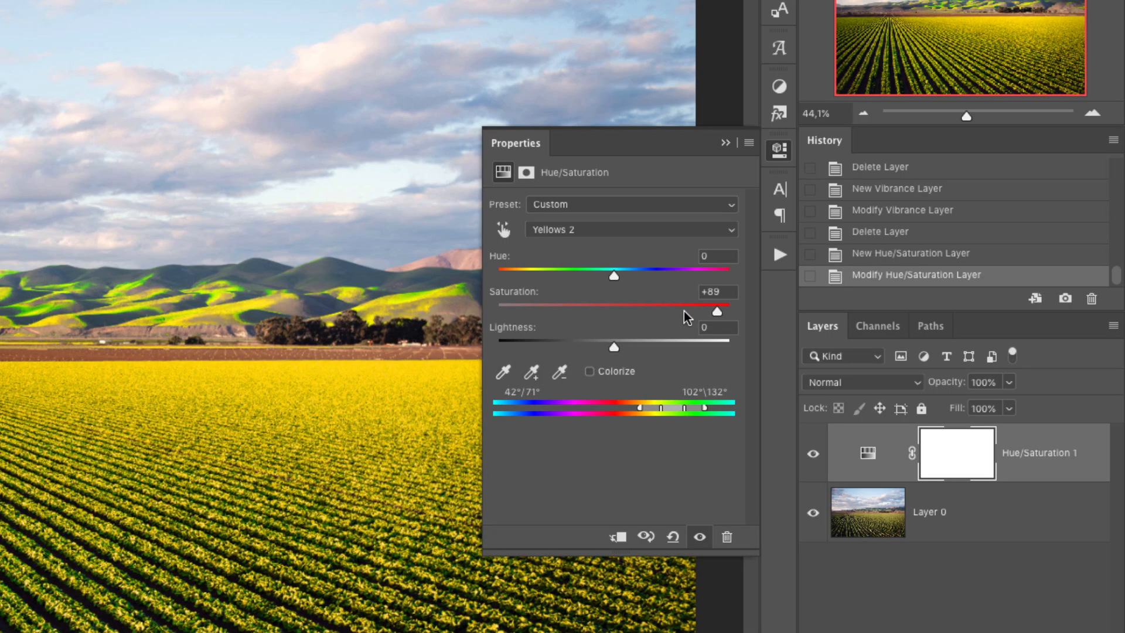
drag(684, 311, 392, 319)
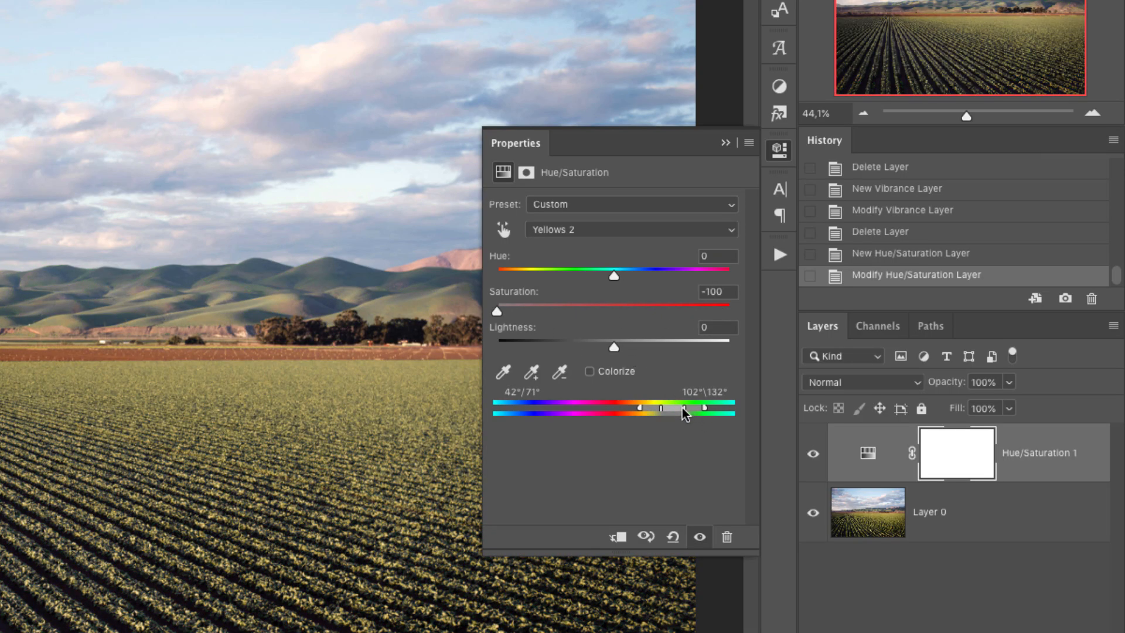
drag(679, 409, 664, 409)
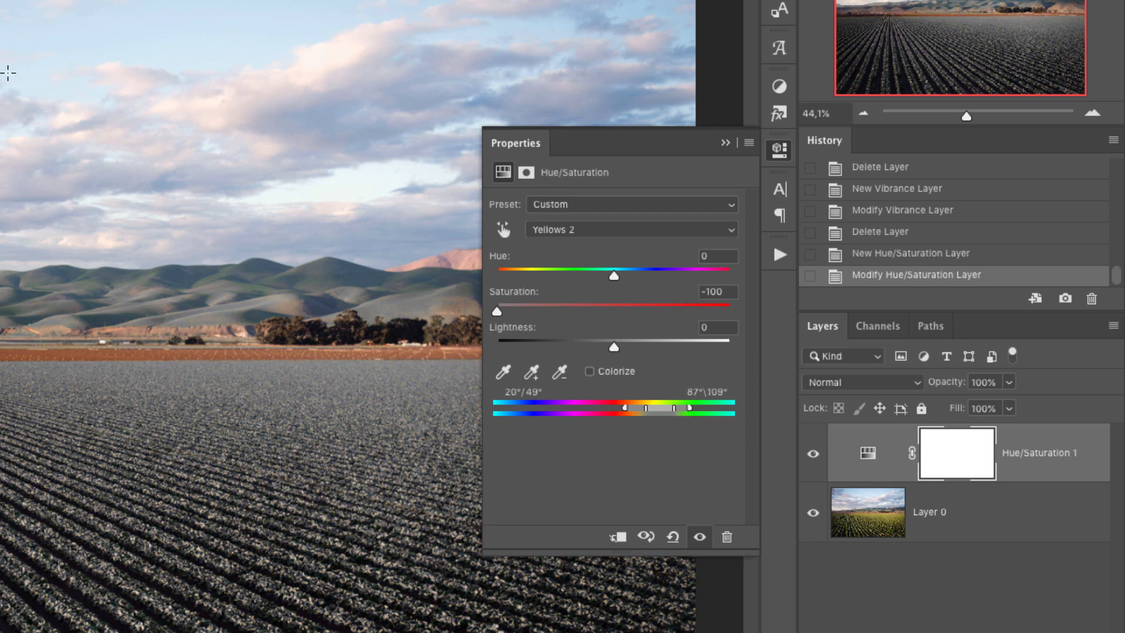
Step: Try the Blues range shifted to 157°/186° through 216°\246° with saturation -23, and reset the Hue/Saturation adjustment
click(573, 230)
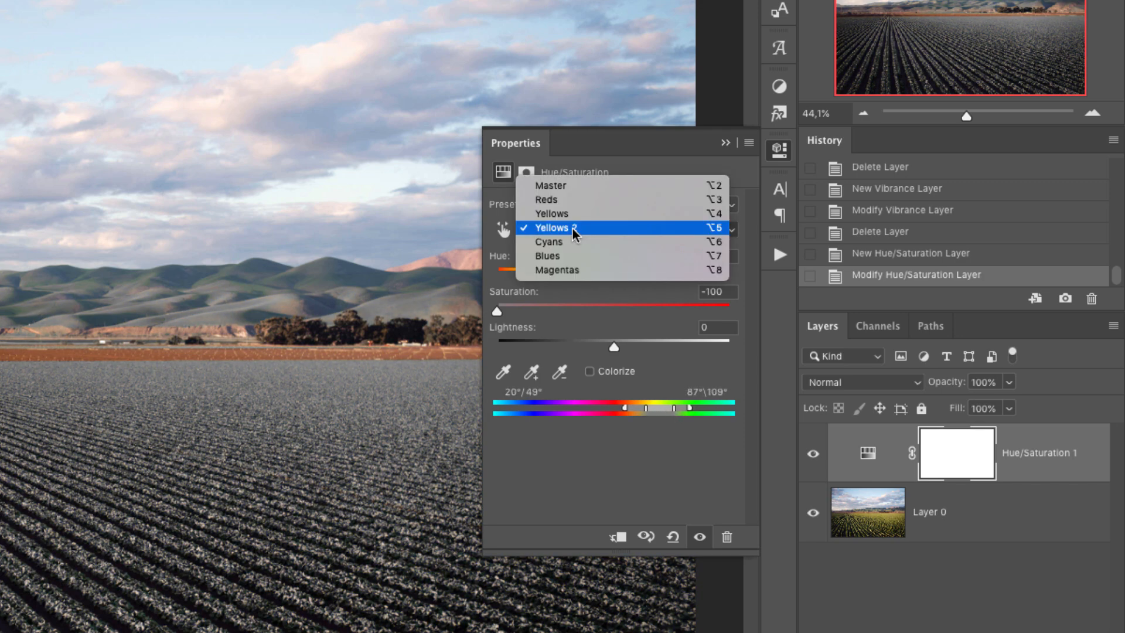
click(572, 253)
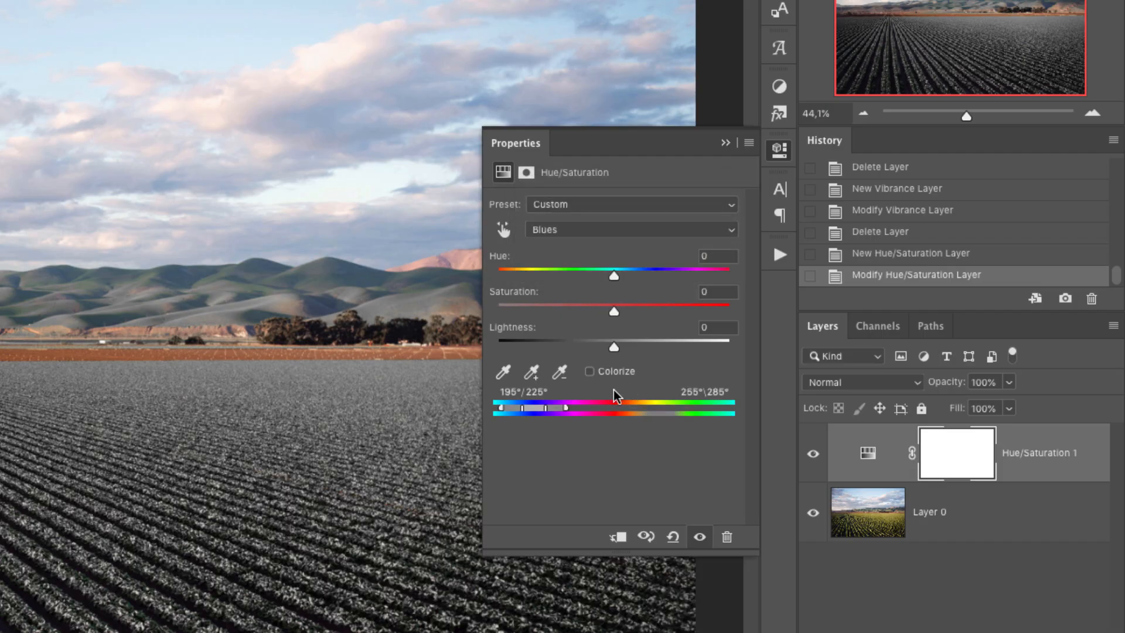
drag(531, 413, 509, 410)
drag(615, 312, 586, 305)
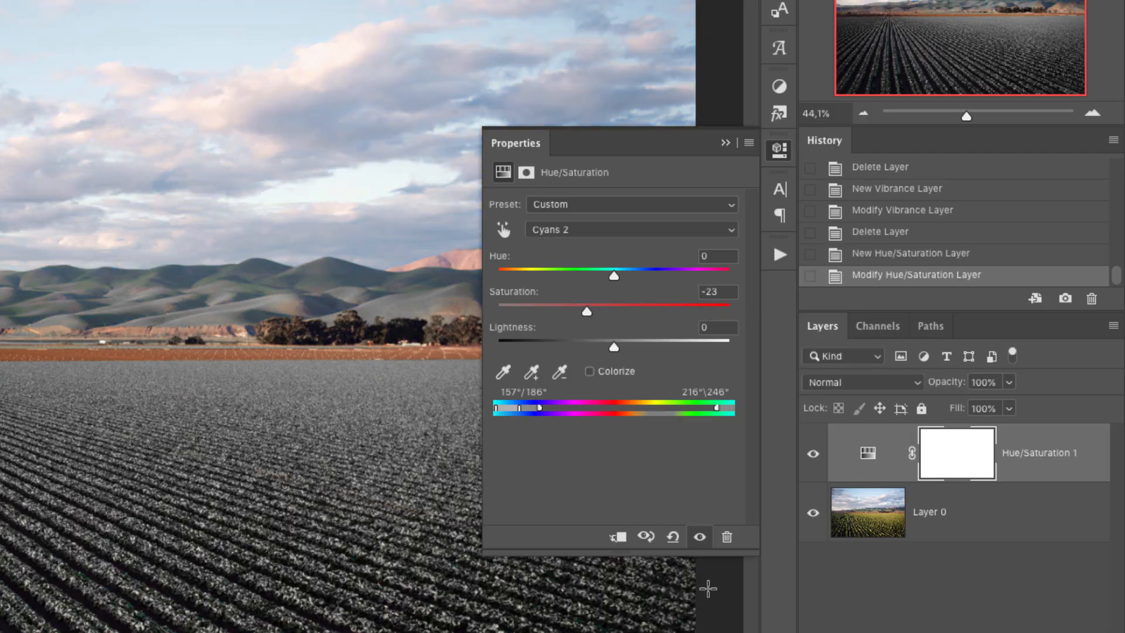
click(673, 536)
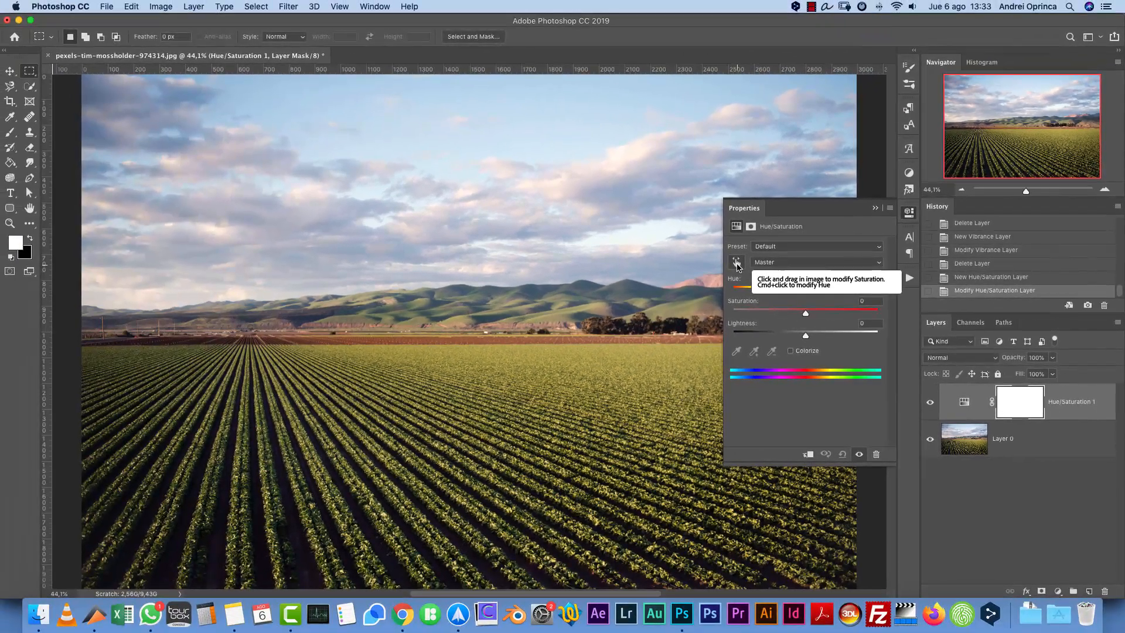
Step: Sample the crop field with the on-image adjustment tool, try a lower Yellows saturation, and reset the adjustment
click(504, 232)
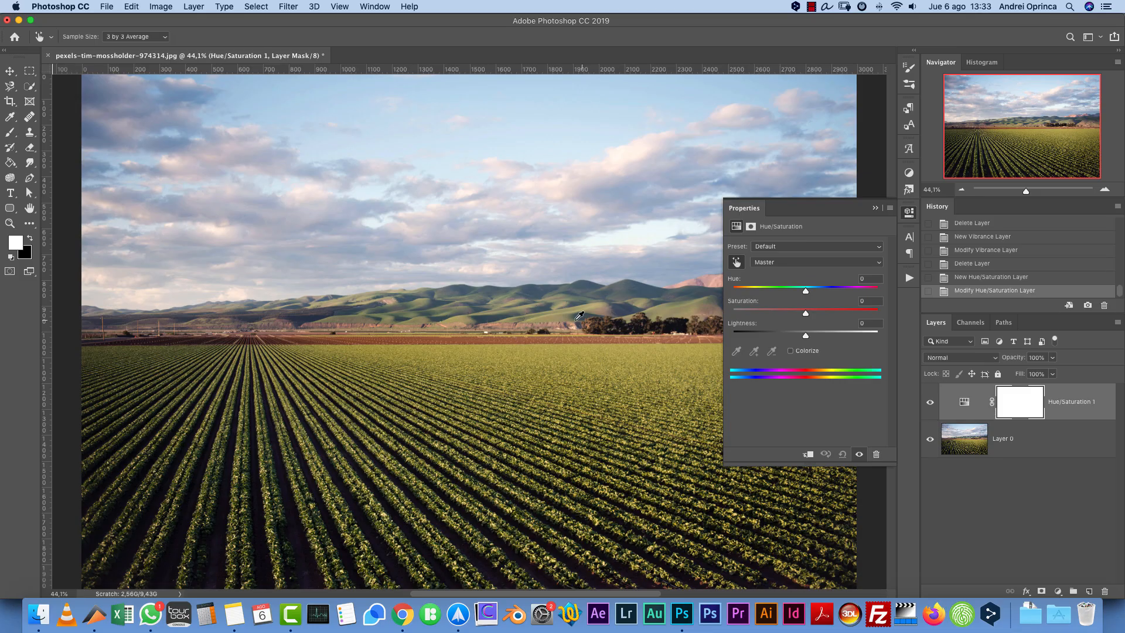
click(544, 366)
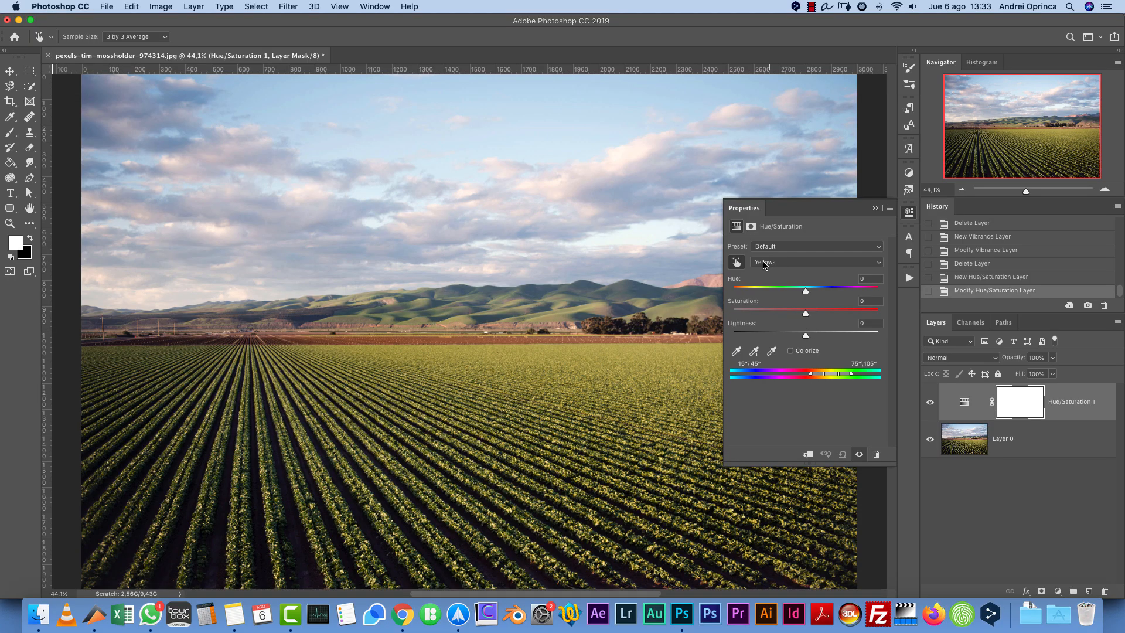
click(785, 263)
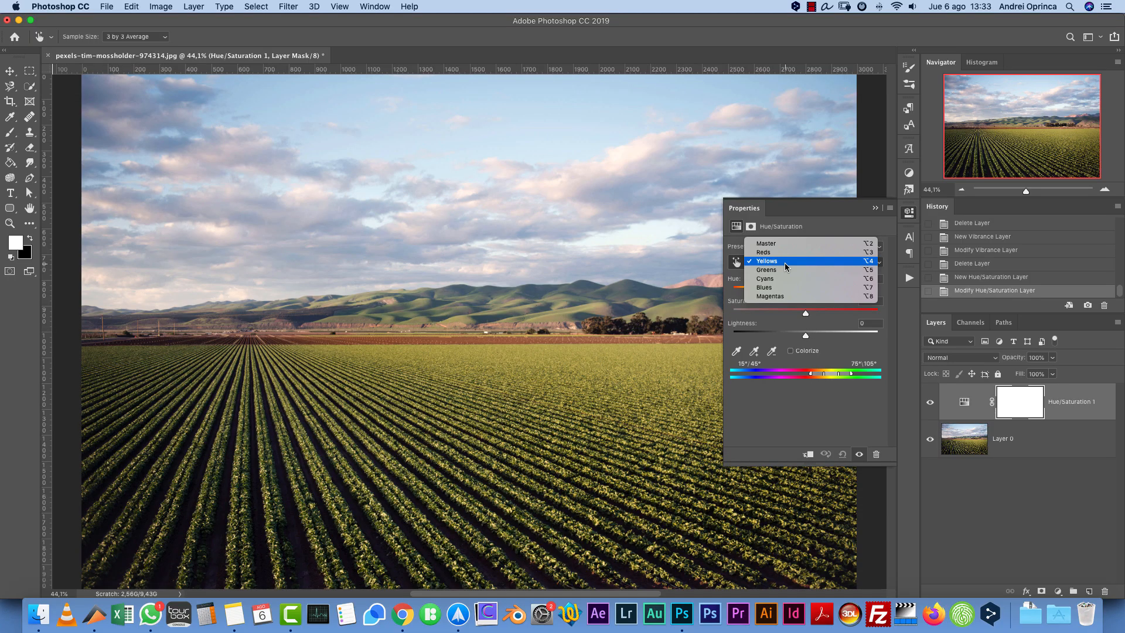
click(783, 263)
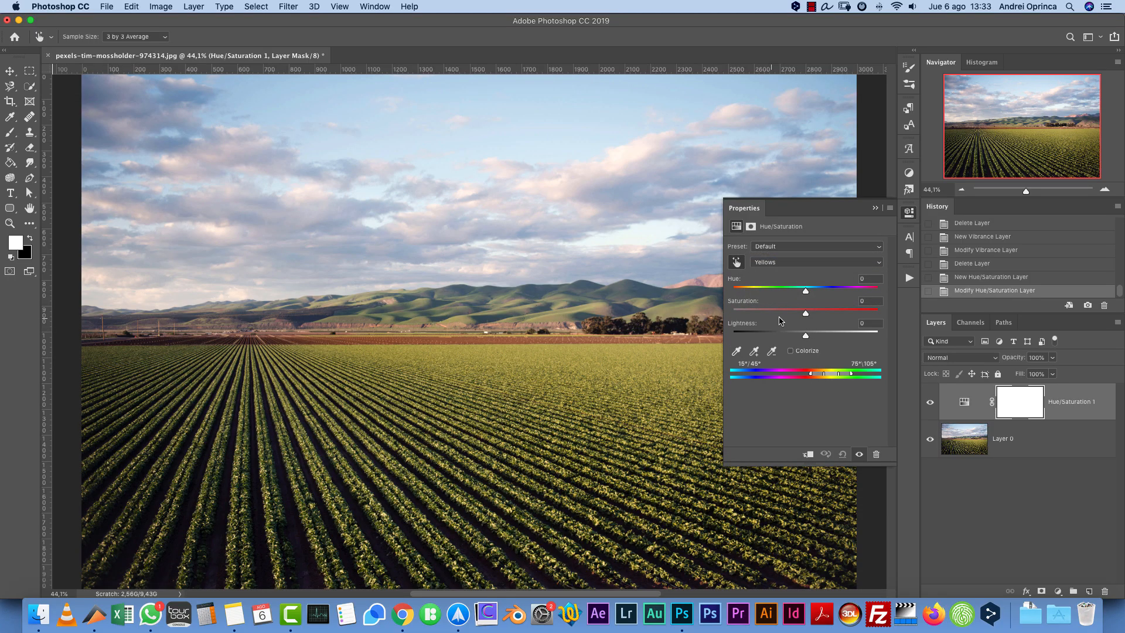
drag(805, 315, 740, 316)
click(842, 454)
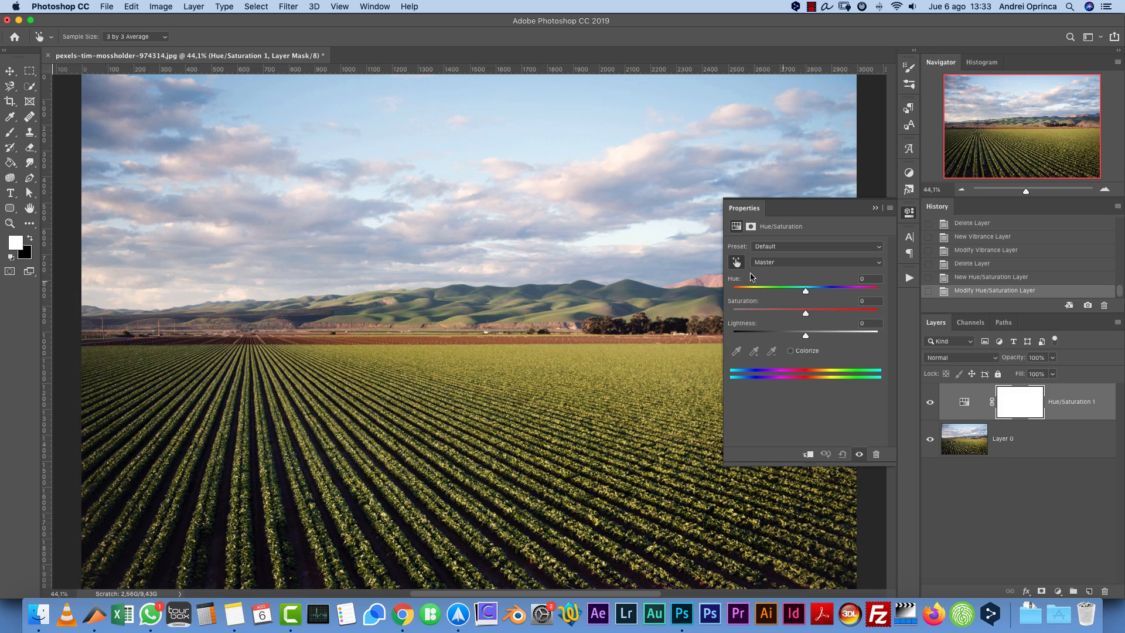
click(736, 263)
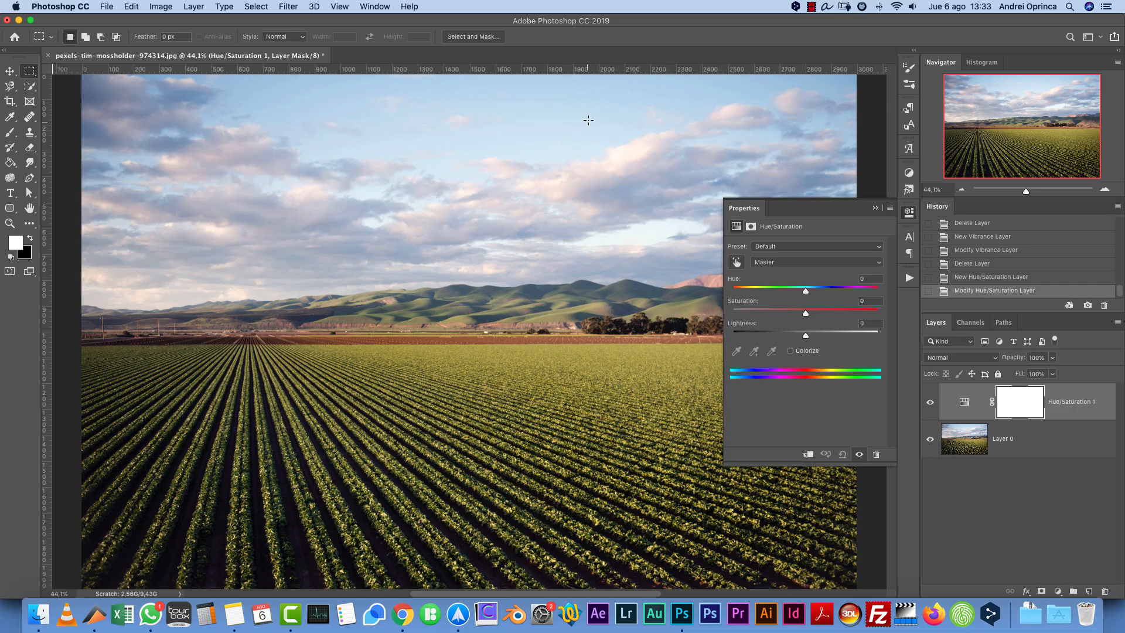
drag(589, 121, 499, 131)
key(super+d)
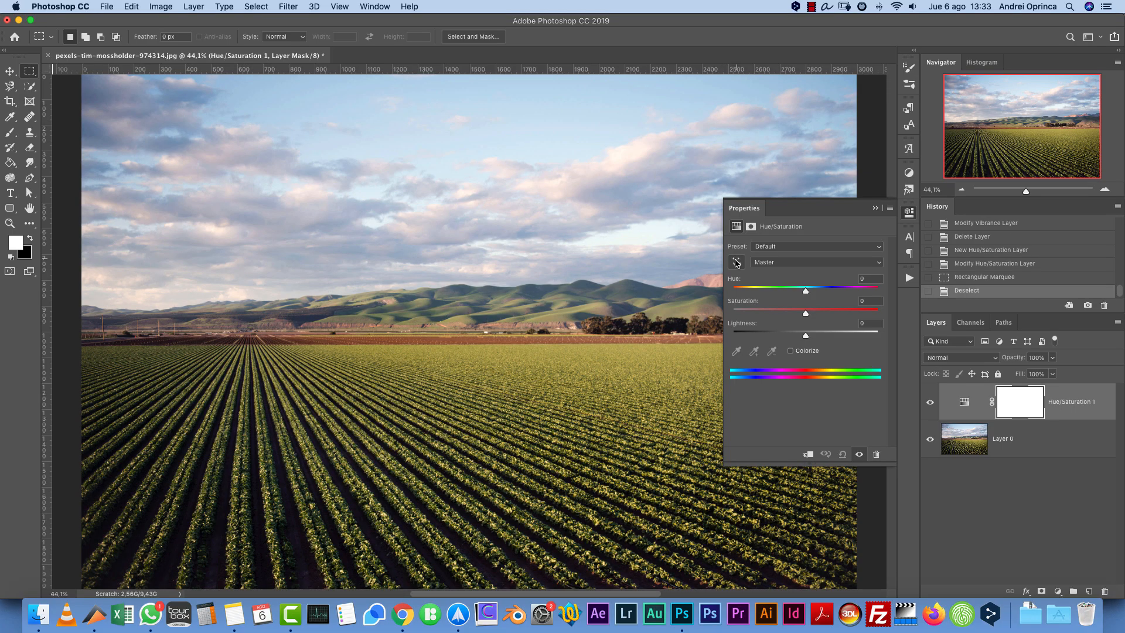
Step: Lower the Cyans saturation to -9 by sampling the blue sky with the on-image adjustment tool
click(737, 262)
mouse_move(573, 109)
mouse_down()
mouse_move(508, 117)
mouse_move(652, 118)
mouse_move(541, 118)
mouse_move(573, 109)
mouse_up()
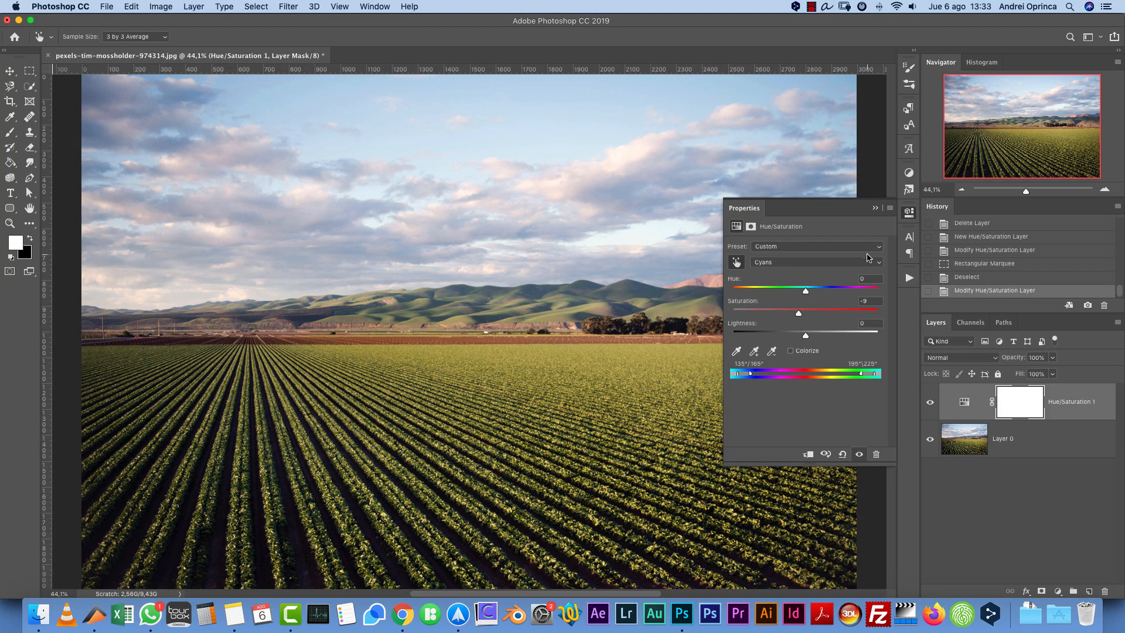
Step: Try Hue/Saturation presets such as Red Boost, and delete the Hue/Saturation layer
click(846, 245)
click(820, 205)
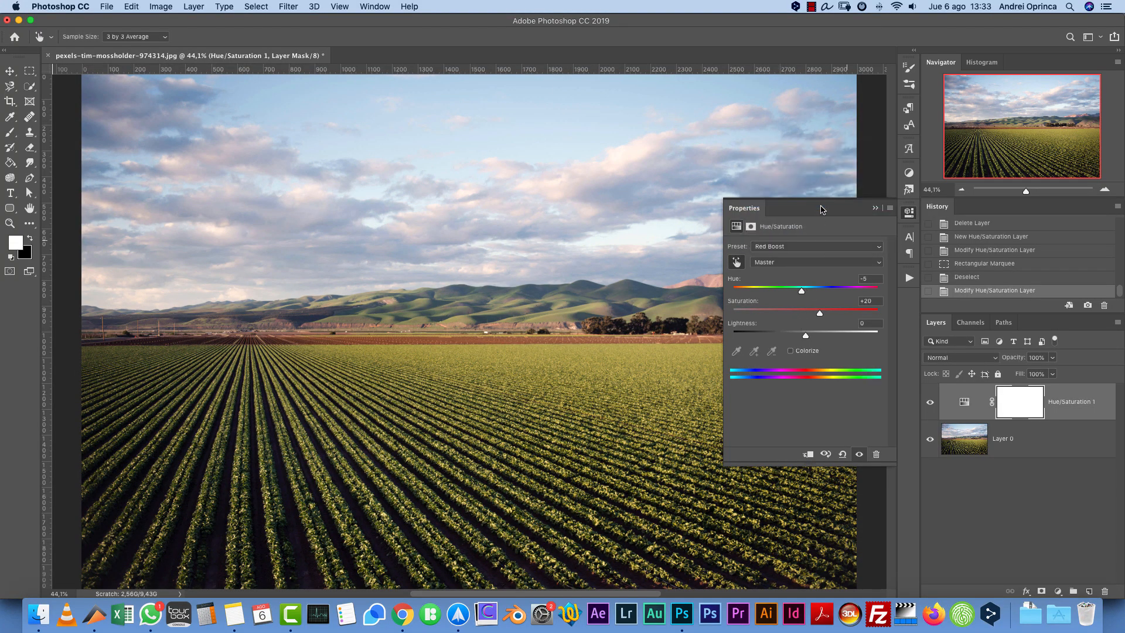
click(799, 246)
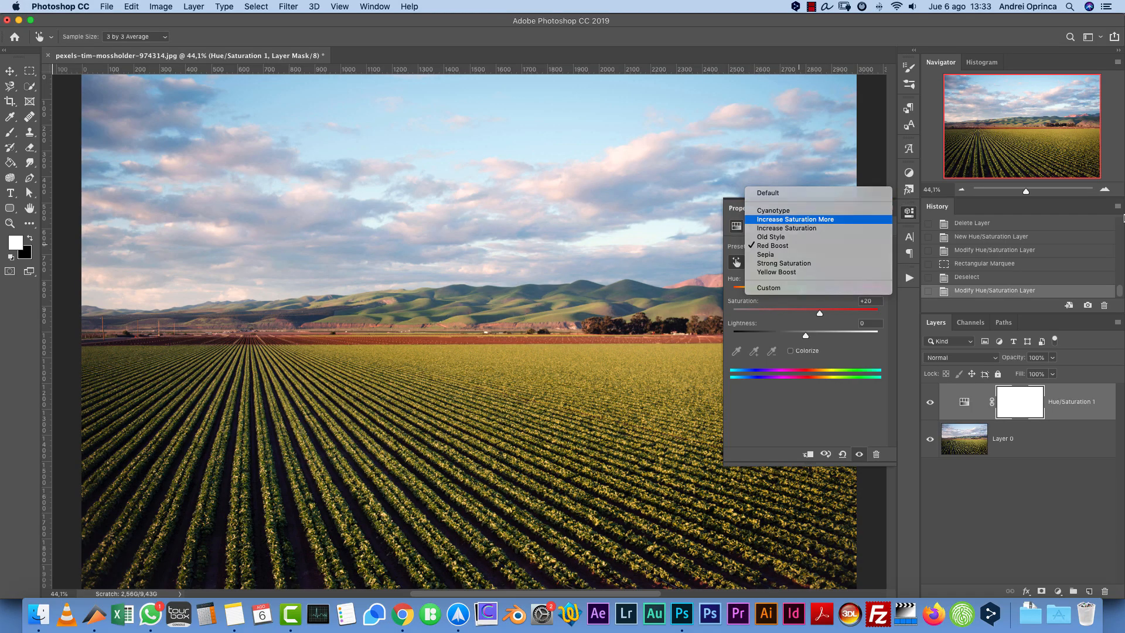
click(779, 216)
drag(1094, 414, 1105, 590)
Step: Add a Color Balance adjustment layer and shift its Shadows to +28 on Cyan–Red and +30 on Yellow–Blue
click(1060, 590)
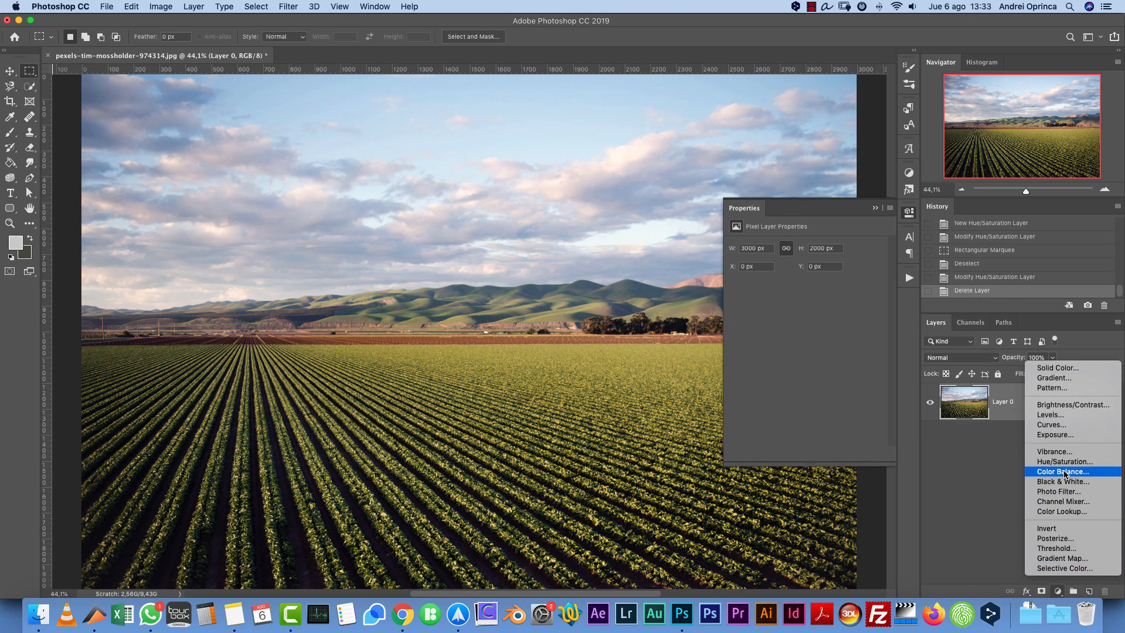
click(1014, 459)
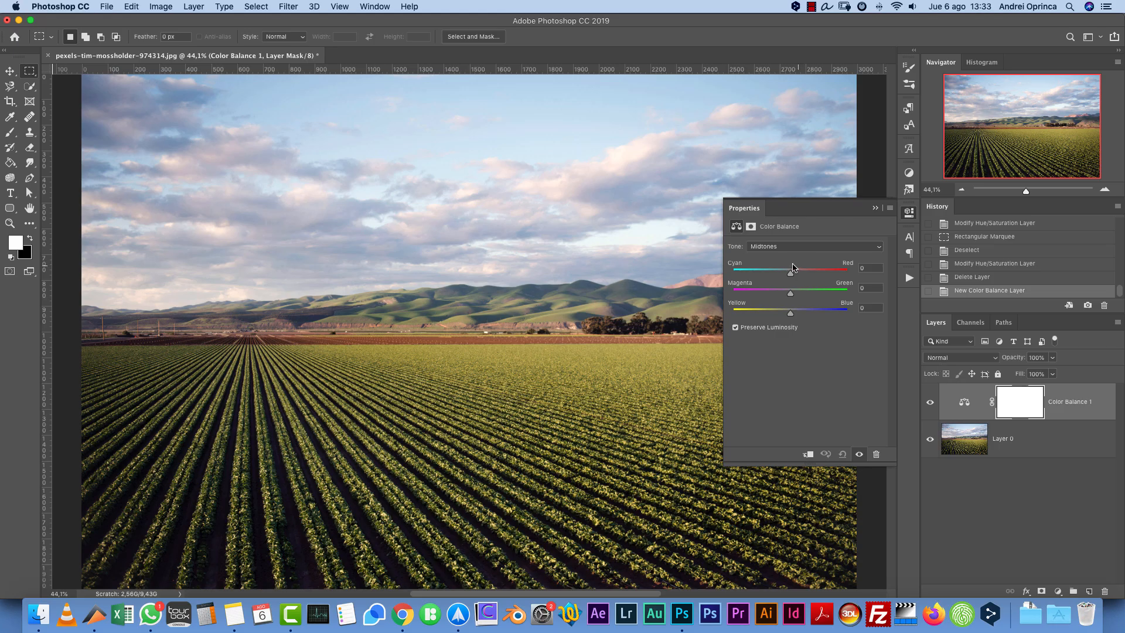
click(784, 248)
click(778, 237)
click(798, 245)
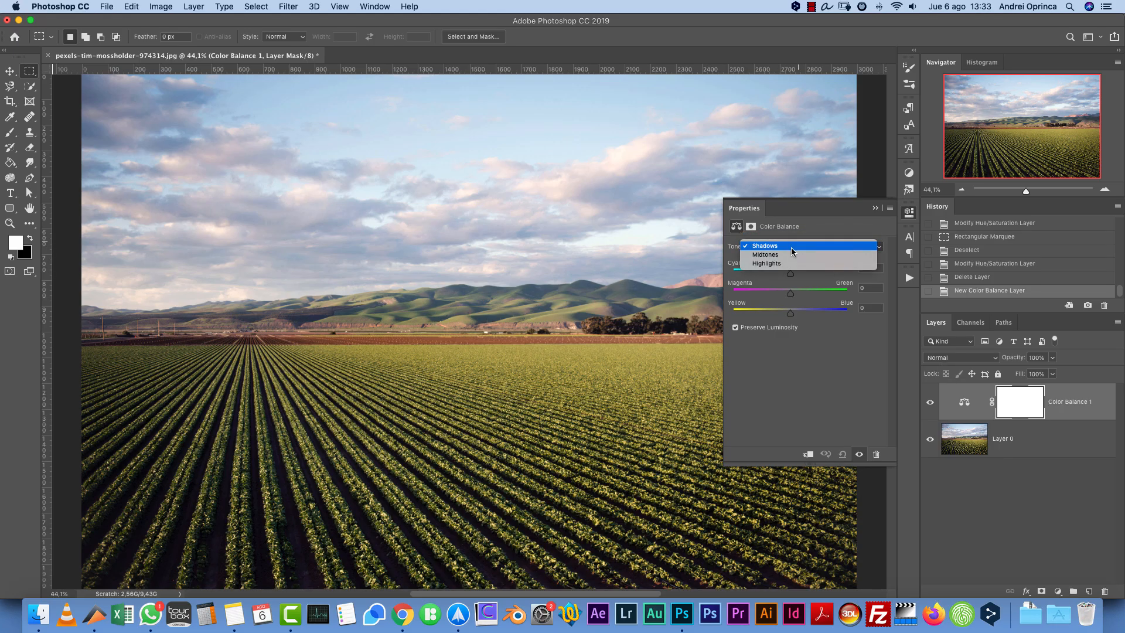
click(796, 246)
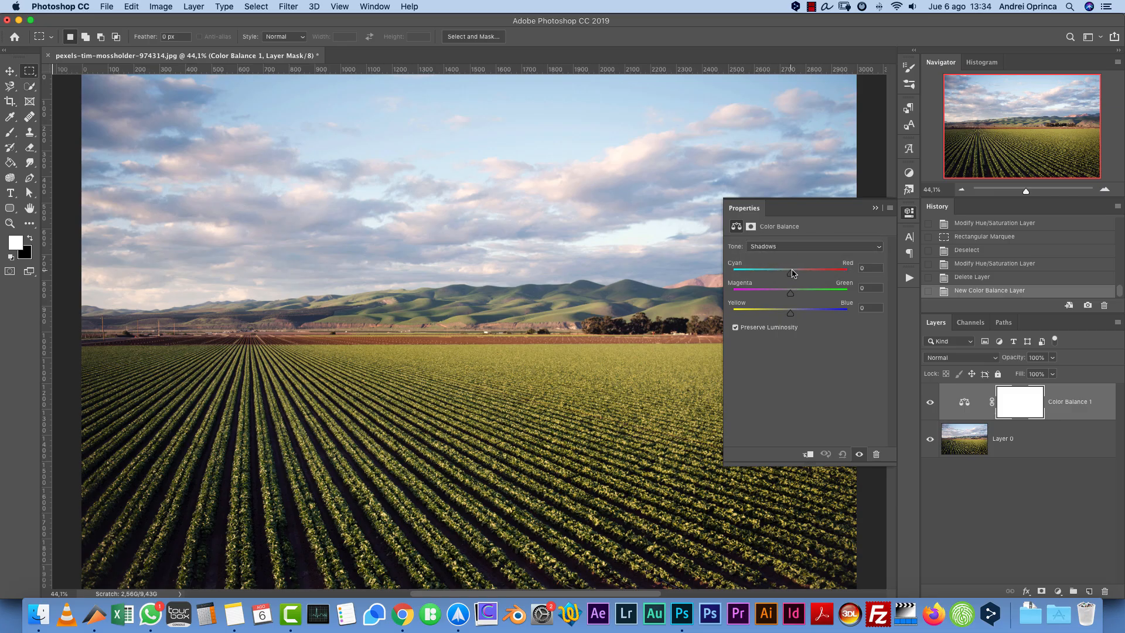
drag(790, 313, 806, 268)
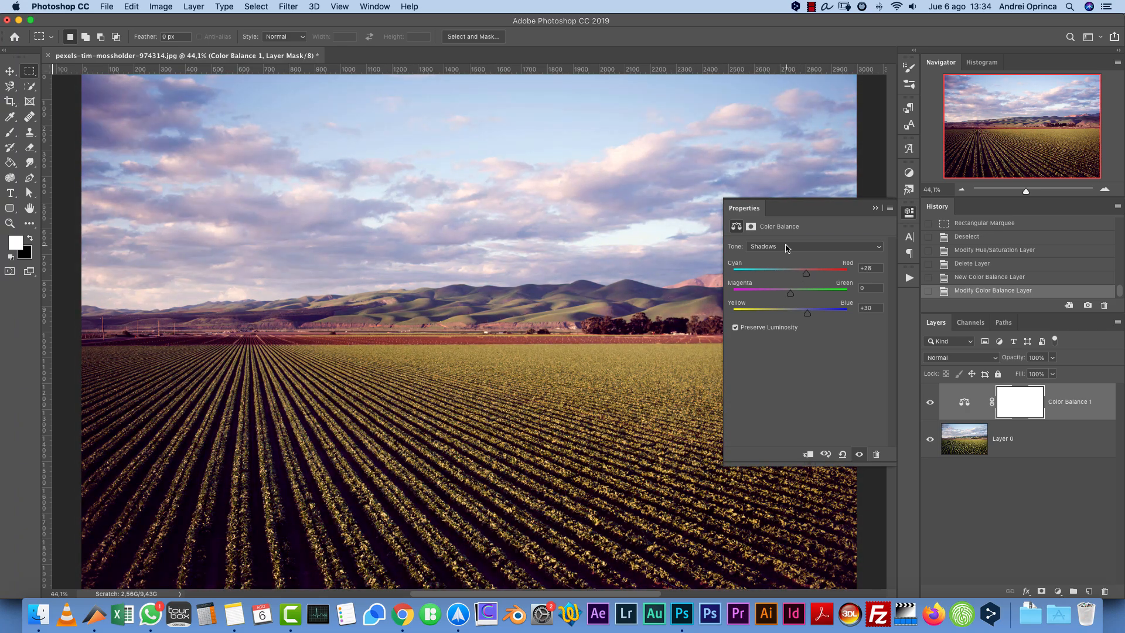
Step: Try Color Balance Highlights at +20 on Magenta–Green and -26 on Yellow–Blue, and delete the layer
click(786, 247)
click(773, 267)
mouse_move(791, 312)
mouse_down()
mouse_move(771, 314)
mouse_move(802, 296)
mouse_up()
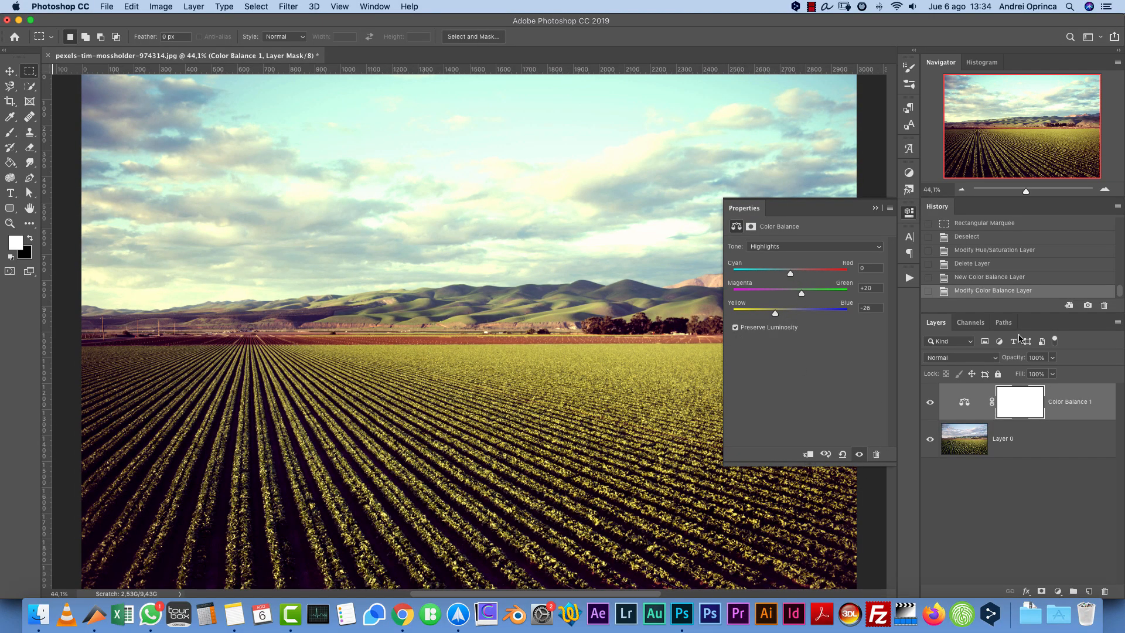
drag(1095, 394, 1104, 591)
Step: Add a Black & White adjustment layer with Yellows 135, Greens 137, Cyans -108, Blues -148 and Magentas -53
click(1058, 591)
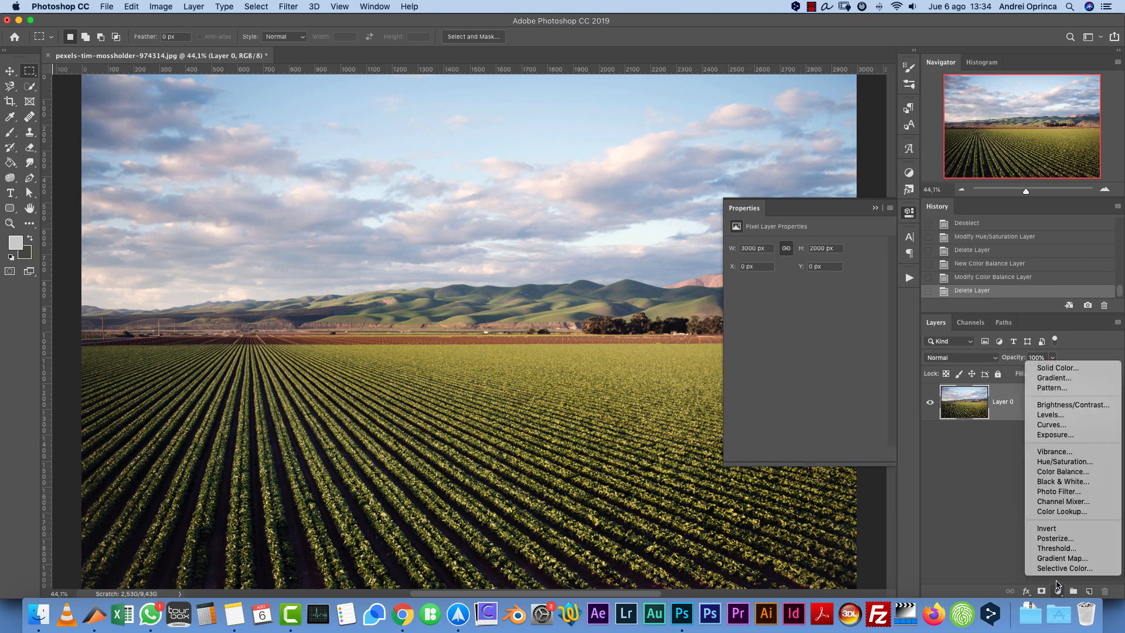
click(1058, 482)
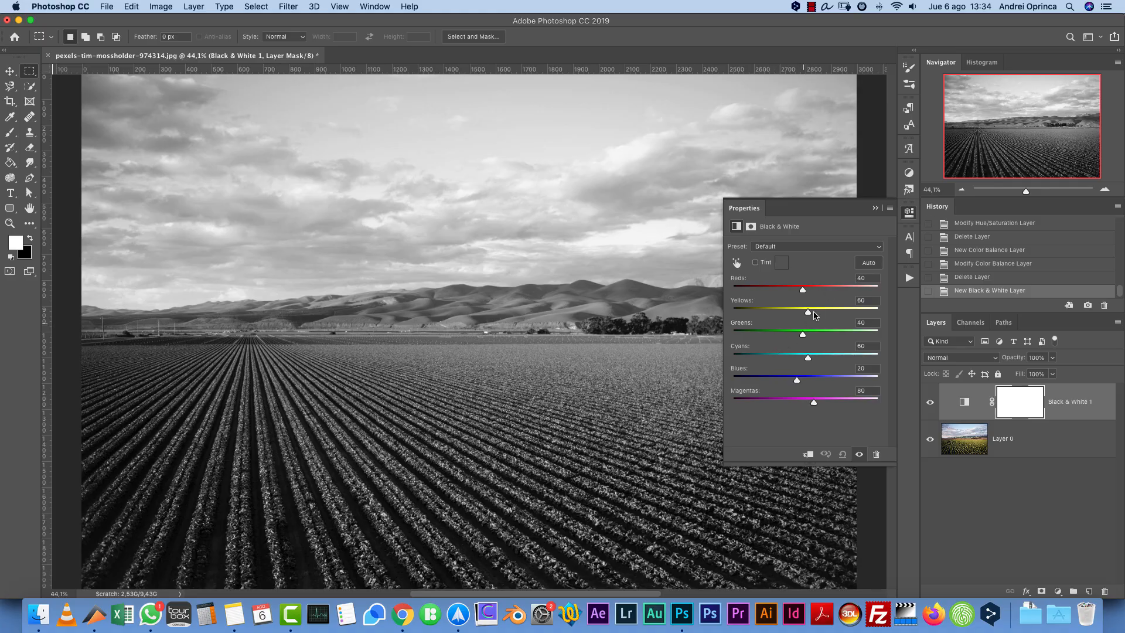
mouse_move(809, 313)
mouse_down()
mouse_move(843, 314)
mouse_move(820, 313)
mouse_move(839, 313)
mouse_move(829, 314)
mouse_up()
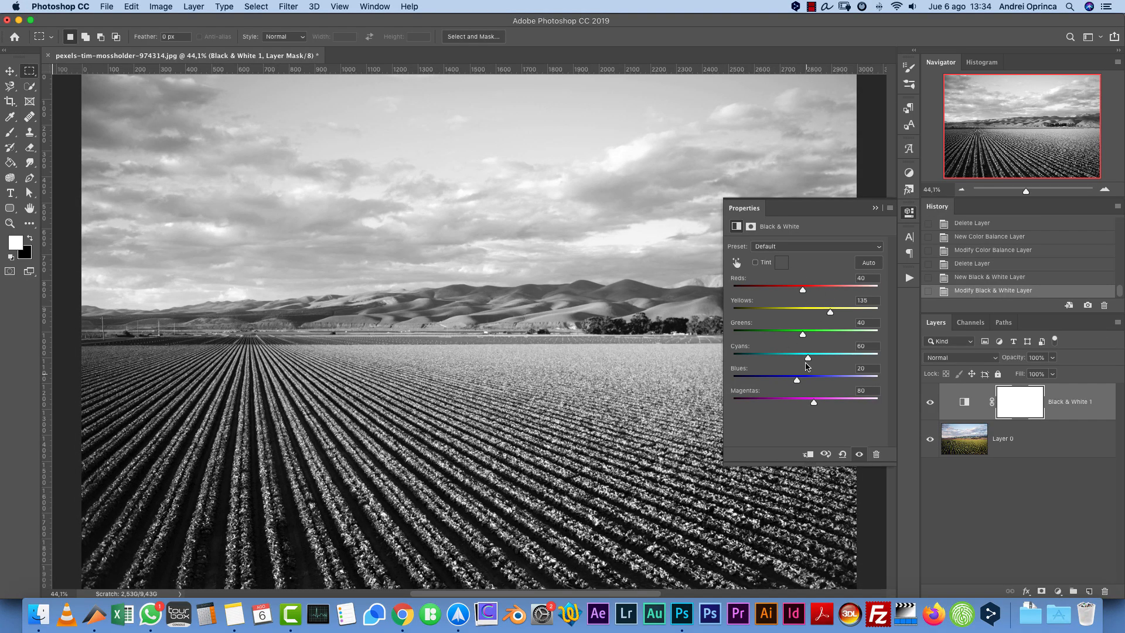
drag(840, 353, 747, 383)
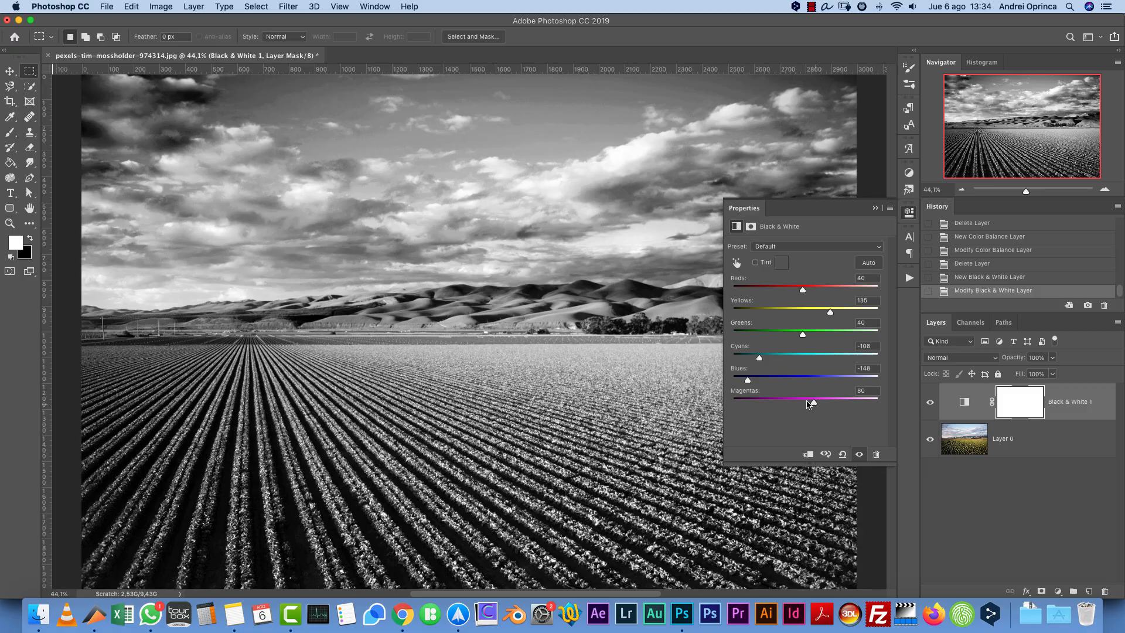
drag(807, 404, 775, 404)
drag(788, 331, 831, 332)
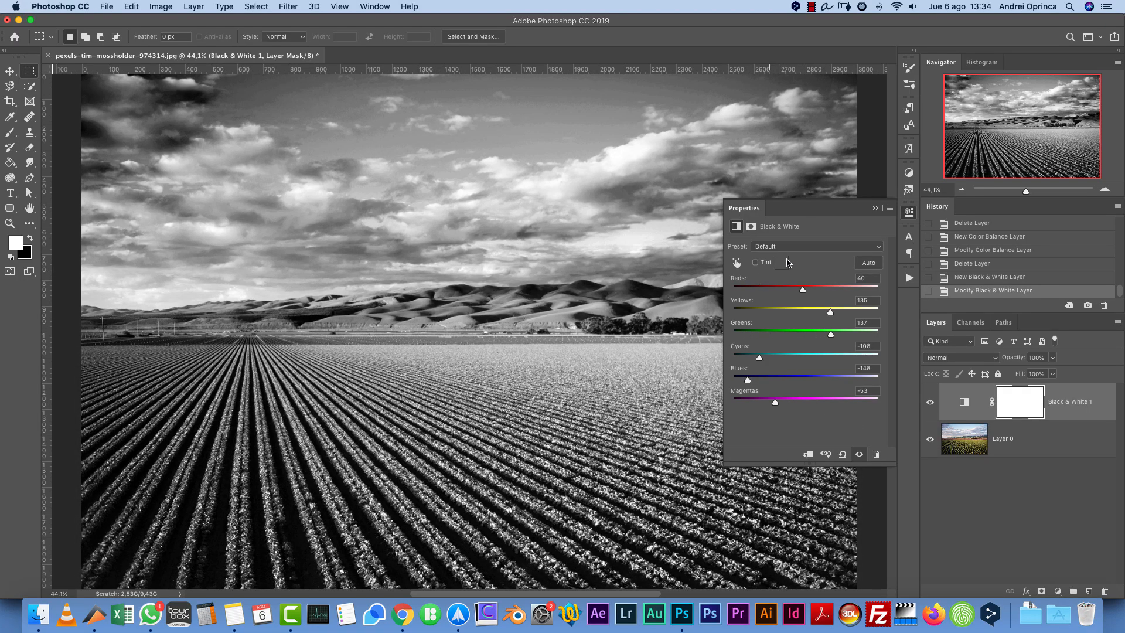
Step: Check the Black & White presets without applying one, and delete the Black & White layer
click(800, 247)
click(1107, 411)
drag(1104, 417, 1104, 591)
Step: Add a Photo Filter adjustment layer with the Violet filter at 93% density
click(1057, 591)
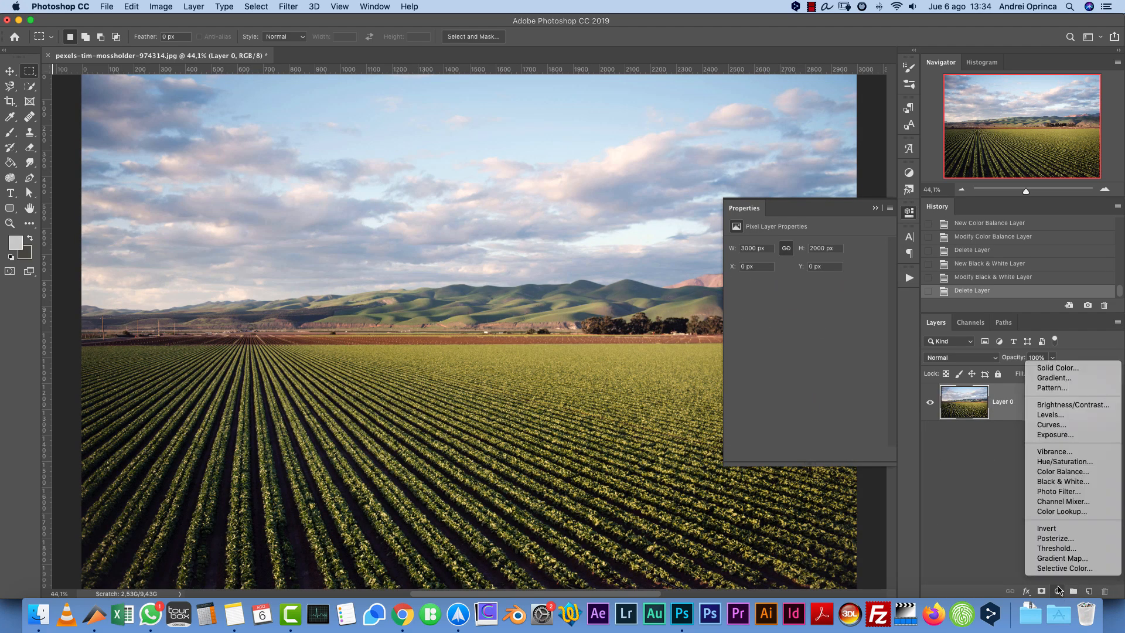
click(1051, 492)
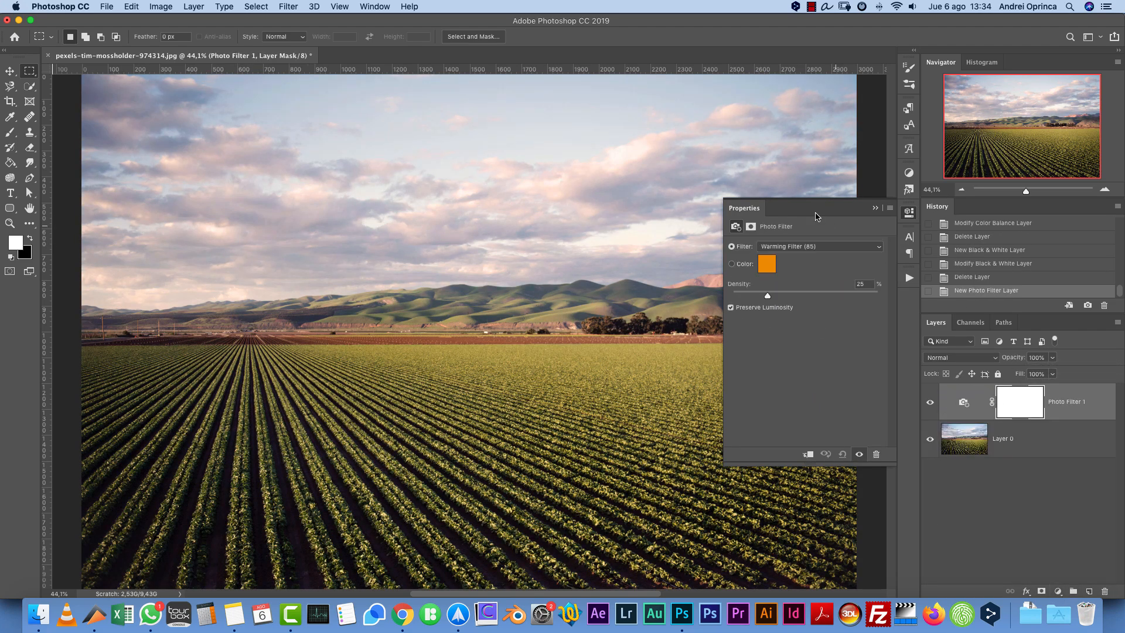
click(806, 248)
click(788, 369)
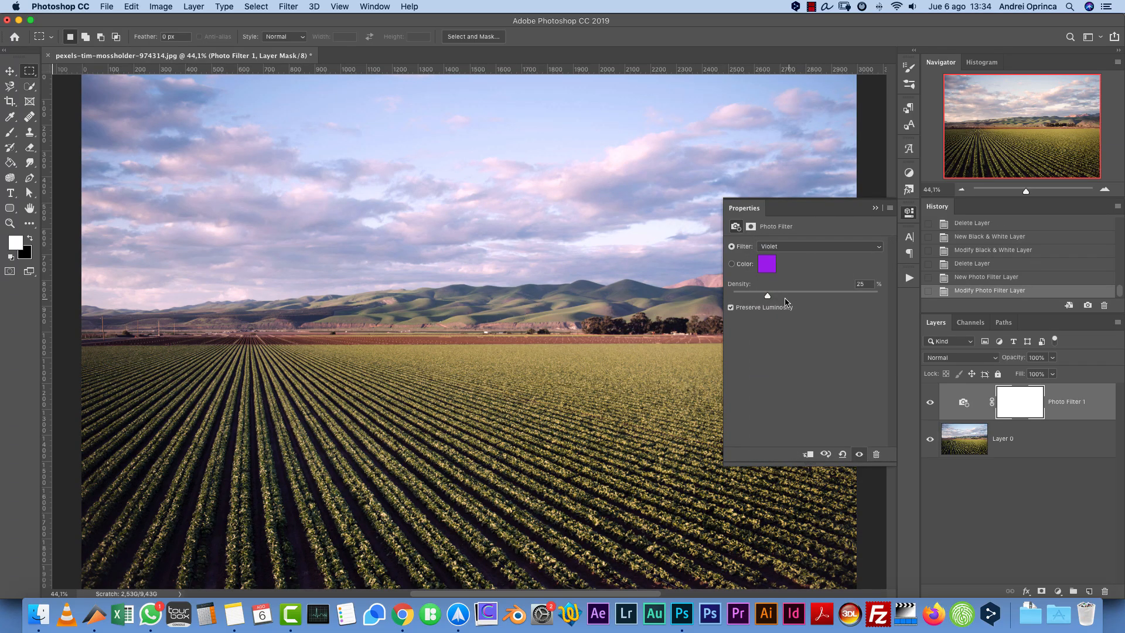
drag(767, 294, 868, 294)
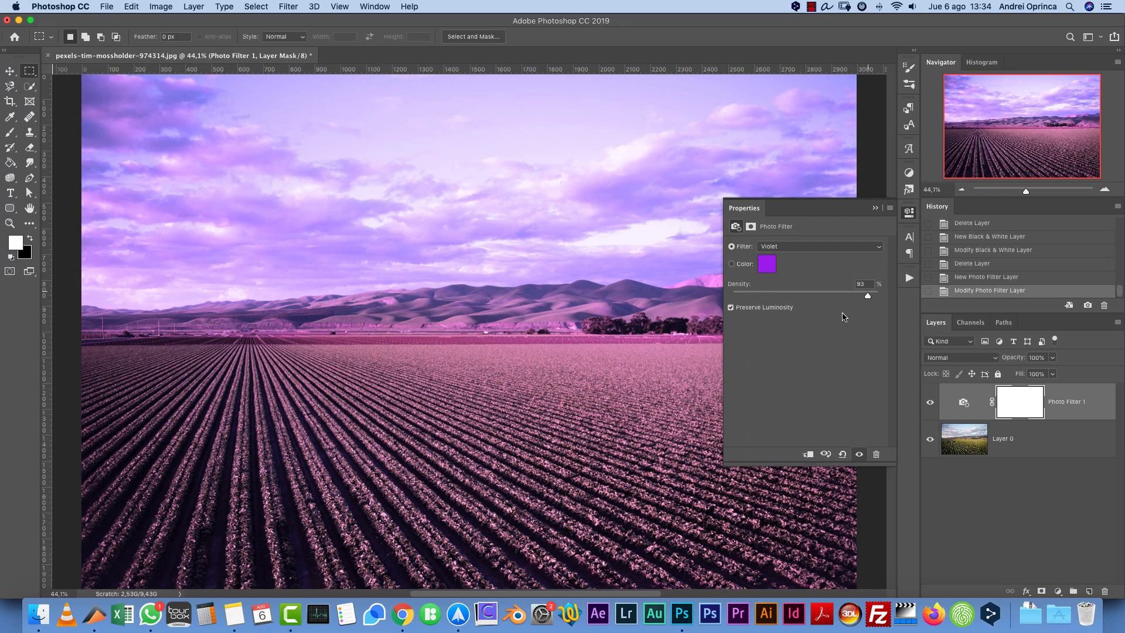
Step: Try a muted blue custom color for the Photo Filter, and delete the layer
click(766, 263)
click(590, 205)
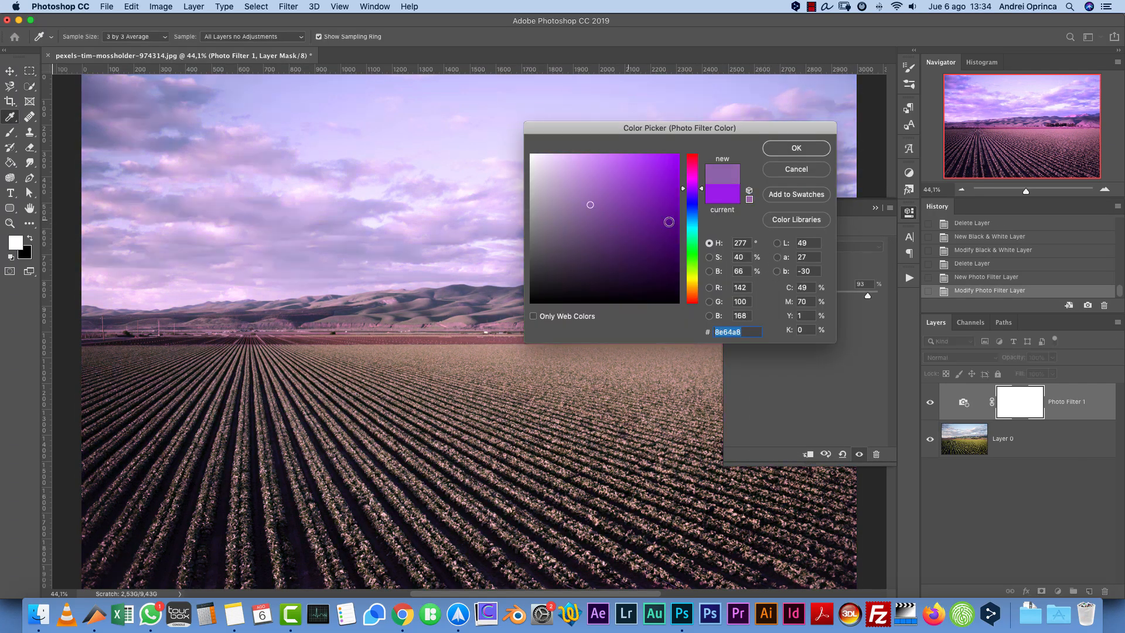
click(688, 220)
key(Return)
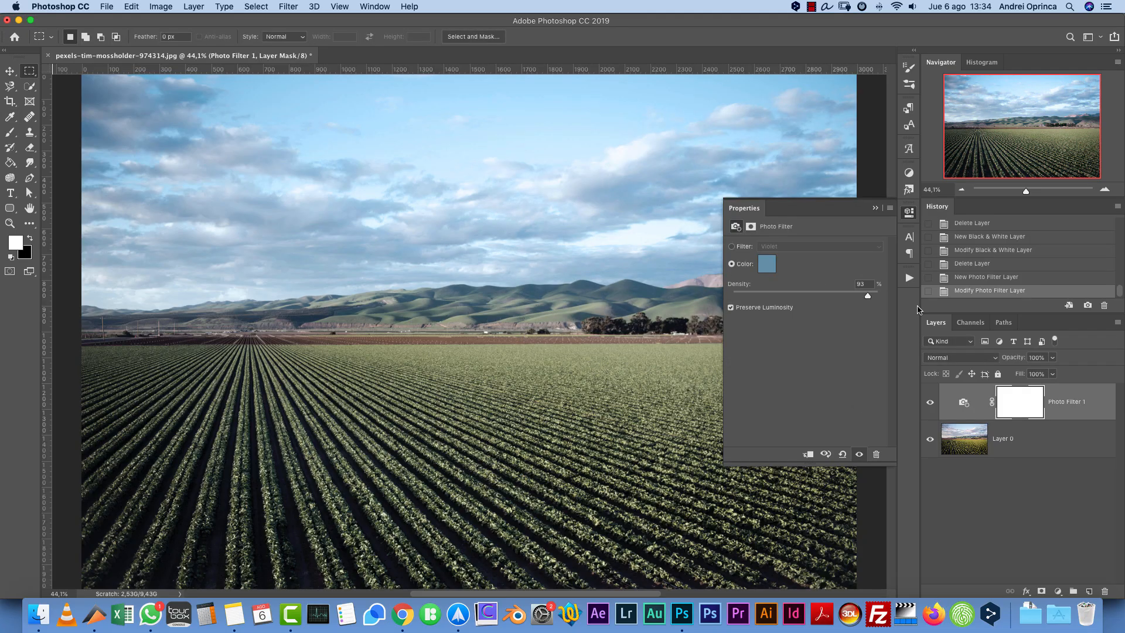
drag(1097, 420, 1104, 591)
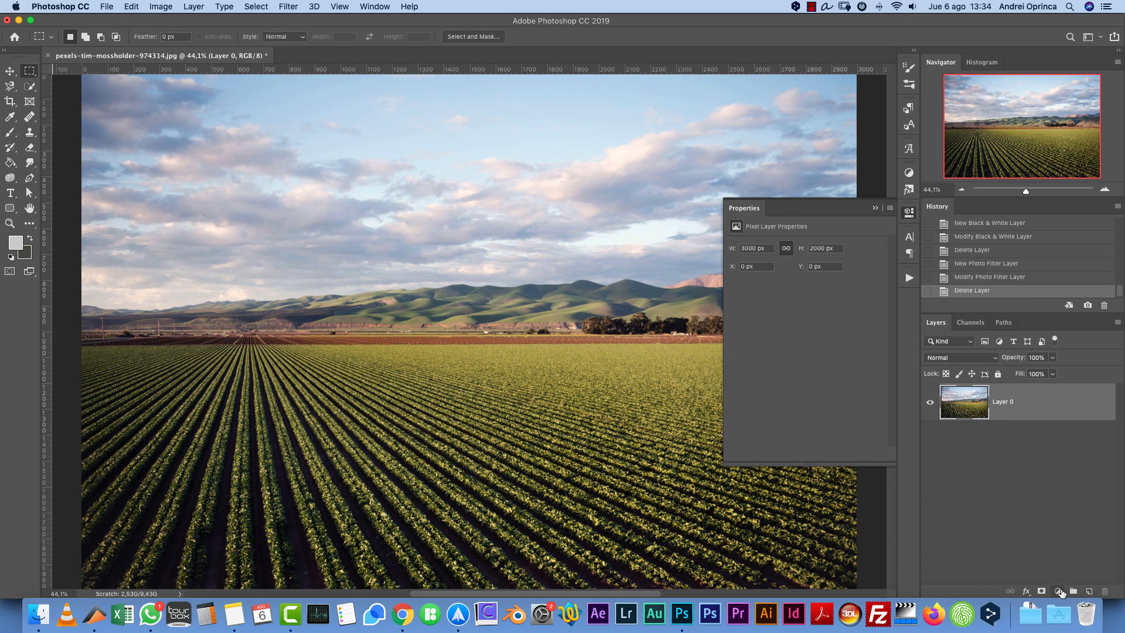
Step: Add a Channel Mixer adjustment layer, try Green +4 and Blue -76 on the Red output channel, and reset the adjustment
click(1059, 591)
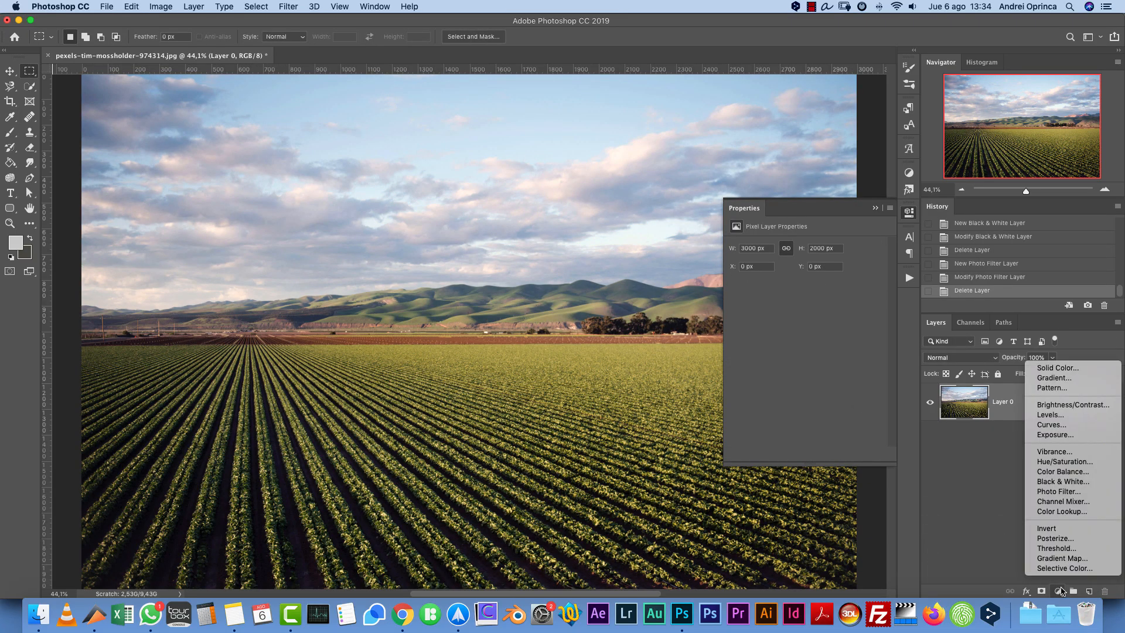
click(1075, 502)
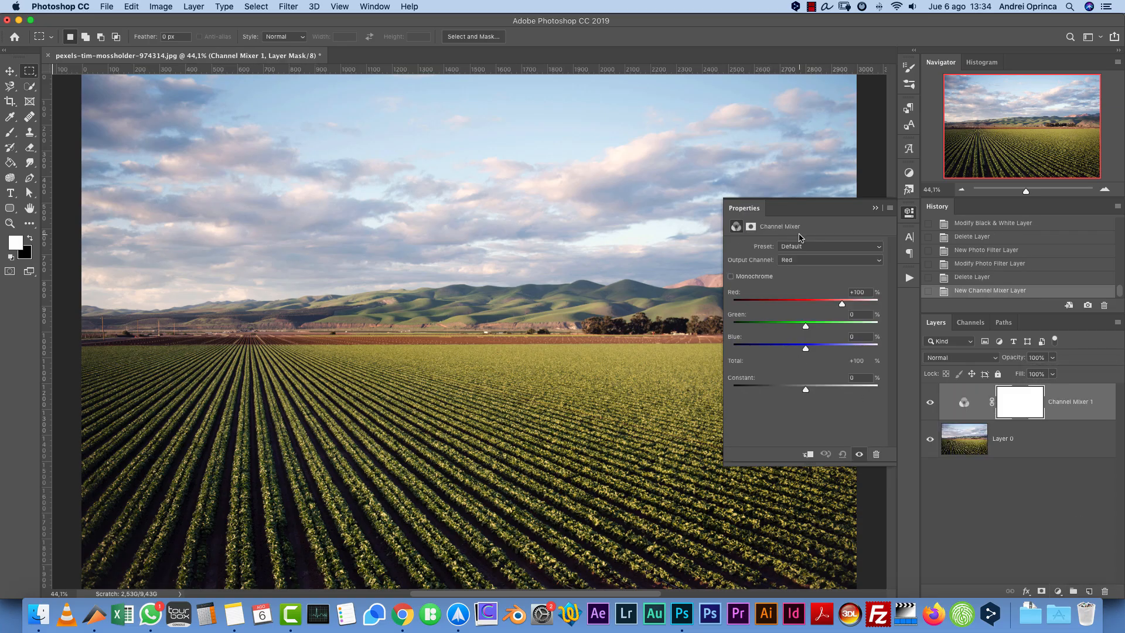
click(823, 259)
click(823, 261)
mouse_move(806, 326)
mouse_down()
mouse_move(784, 328)
mouse_move(815, 326)
mouse_move(778, 355)
mouse_move(808, 328)
mouse_up()
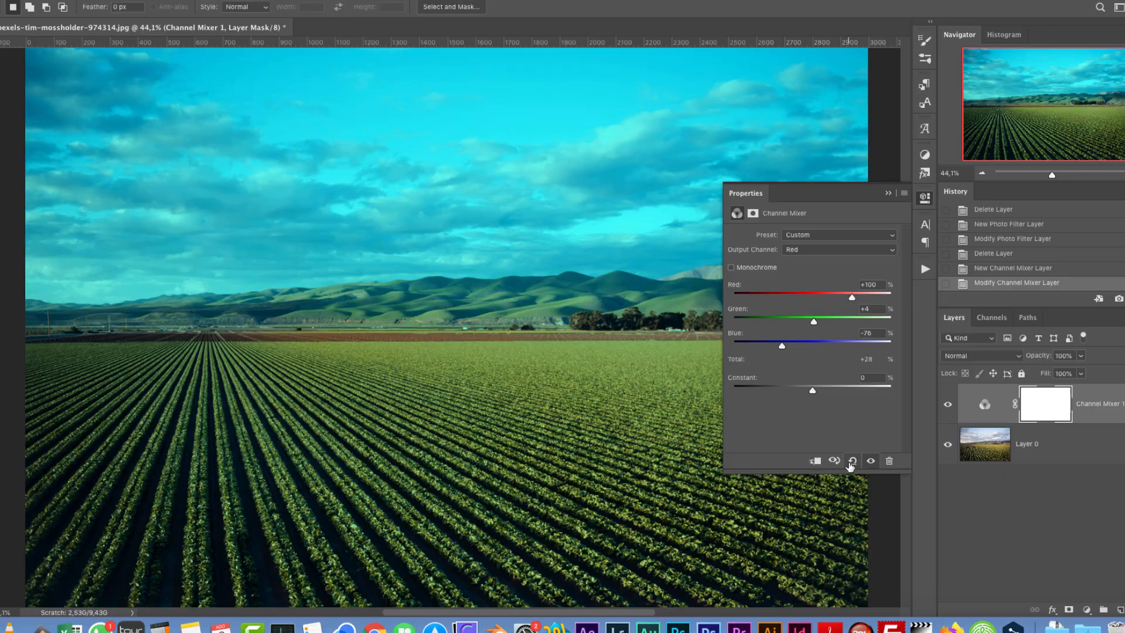
click(842, 454)
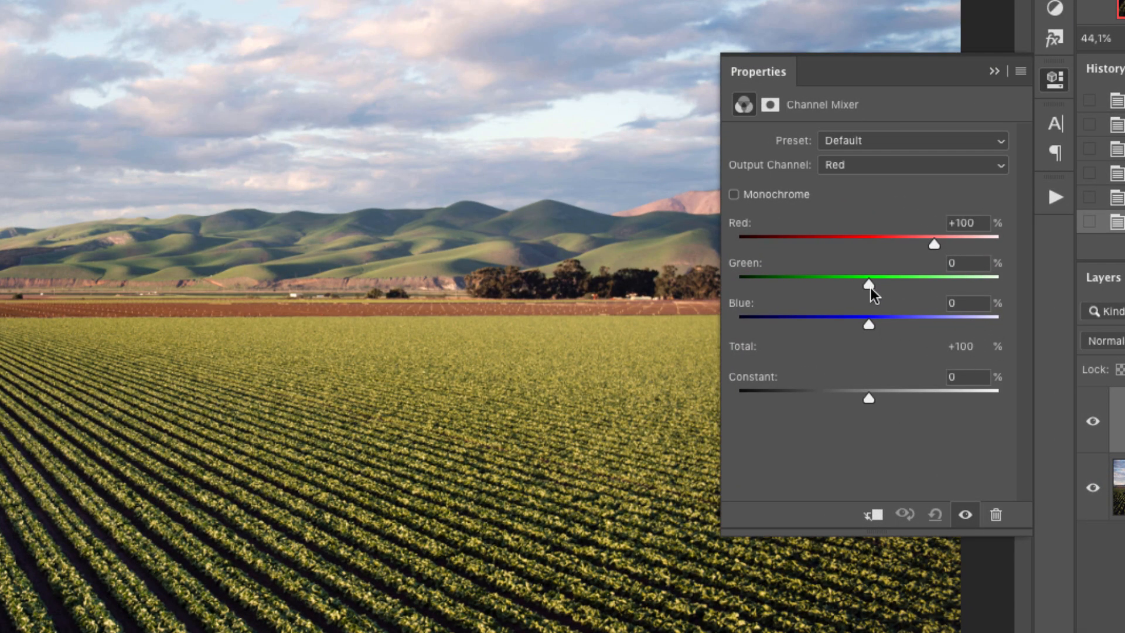
Step: Set the Red output channel's Green to +25 and Blue to -25, and compare the photo with the Channel Mixer layer hidden and shown
drag(868, 284, 884, 282)
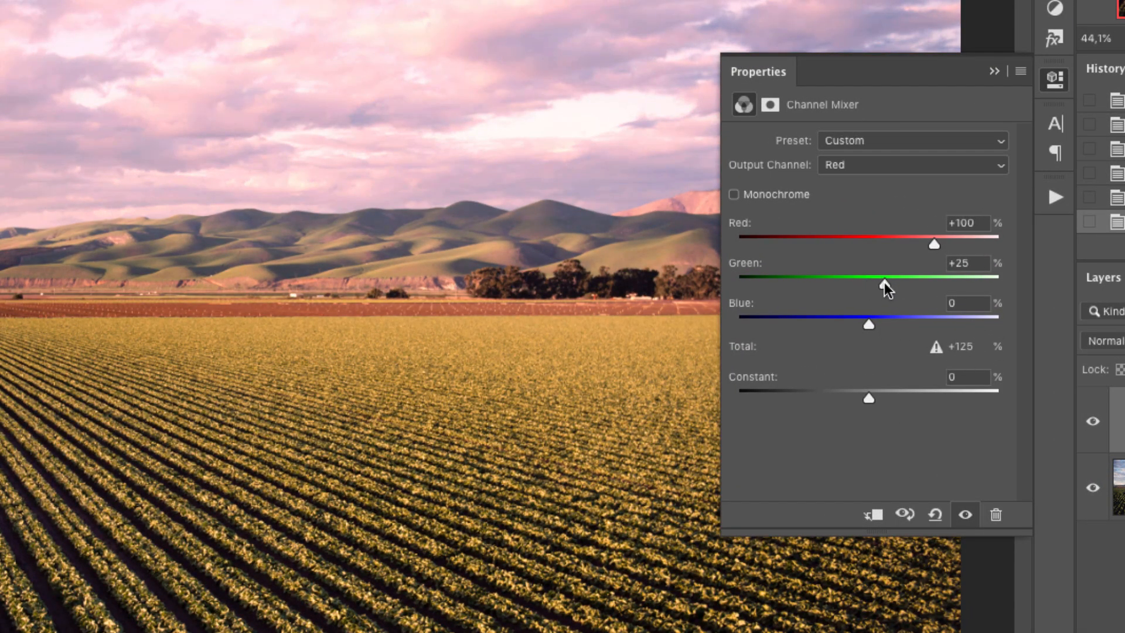
click(967, 303)
text(-25)
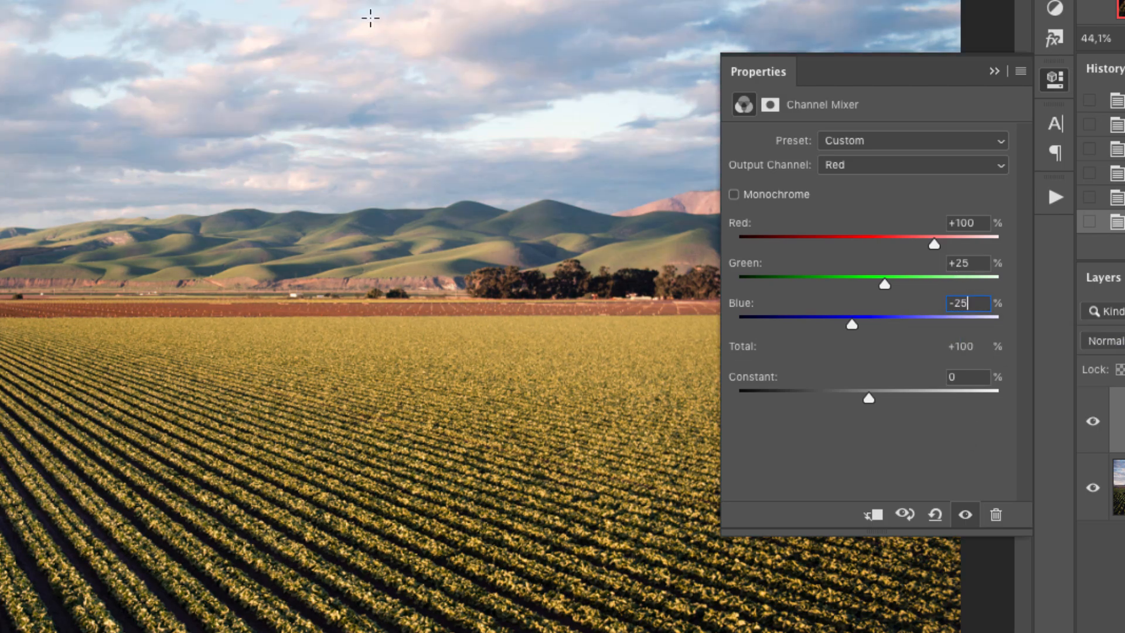
click(1094, 422)
click(1095, 422)
Step: Set the Green output channel to Red +30, Green +80 and Blue -10, and compare the photo with and without the Channel Mixer layer
click(823, 164)
click(843, 180)
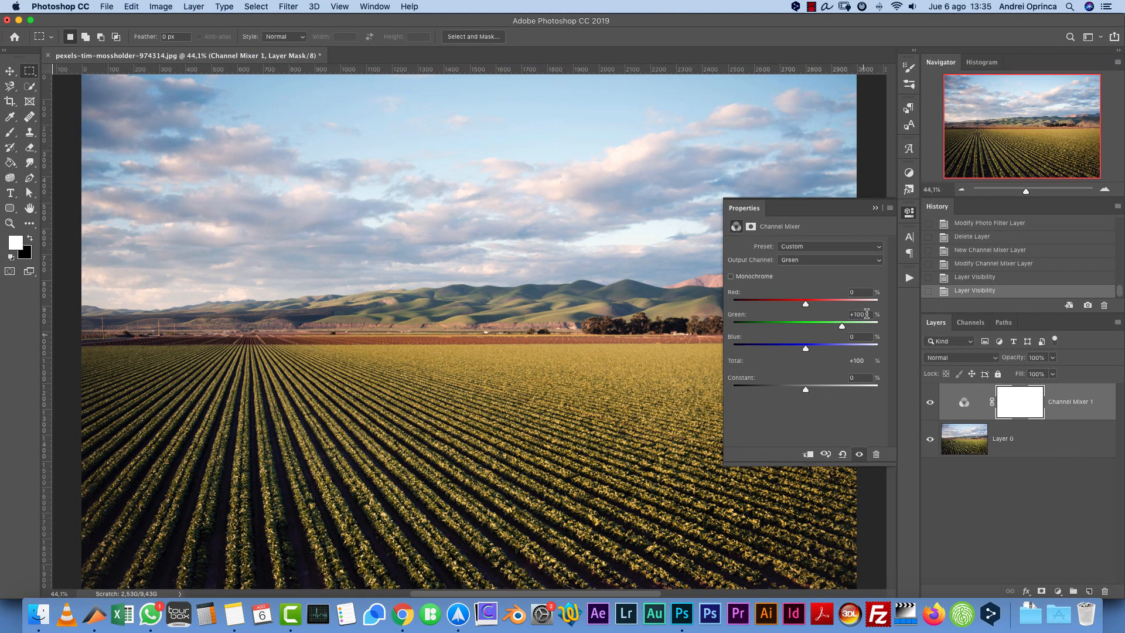
double_click(859, 314)
text(80)
key(Return)
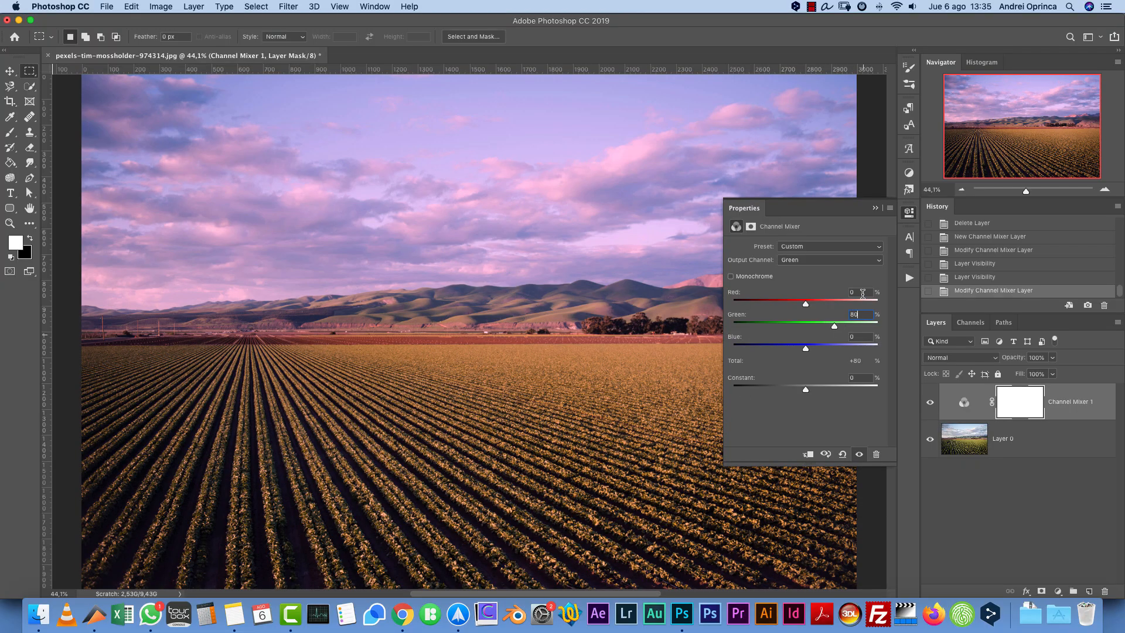
double_click(860, 292)
text(30)
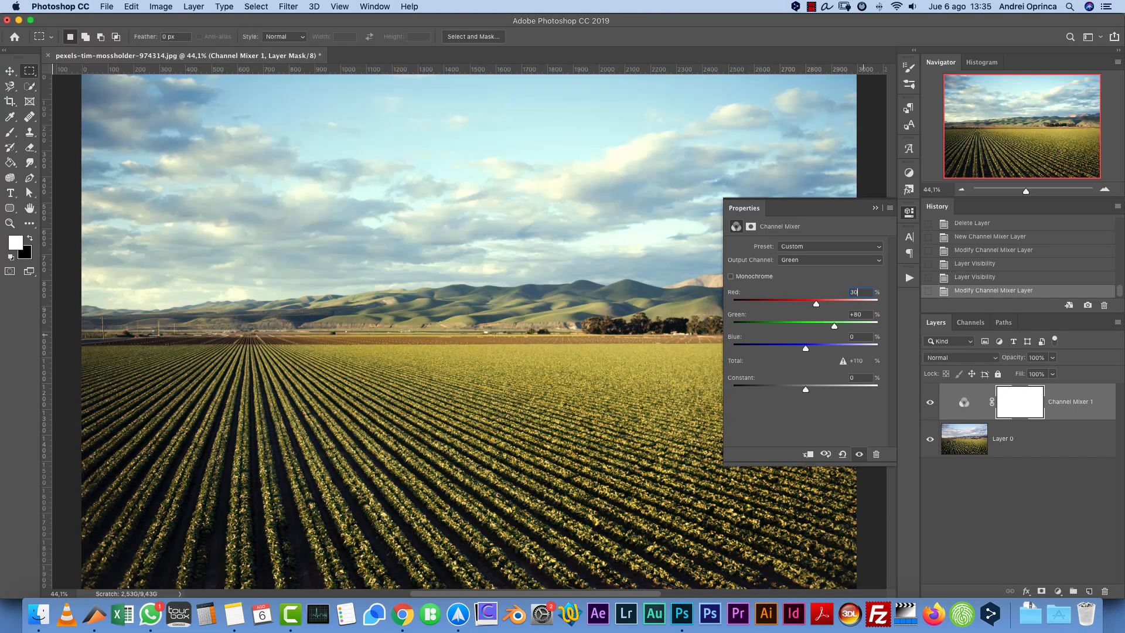
double_click(856, 338)
text(-10)
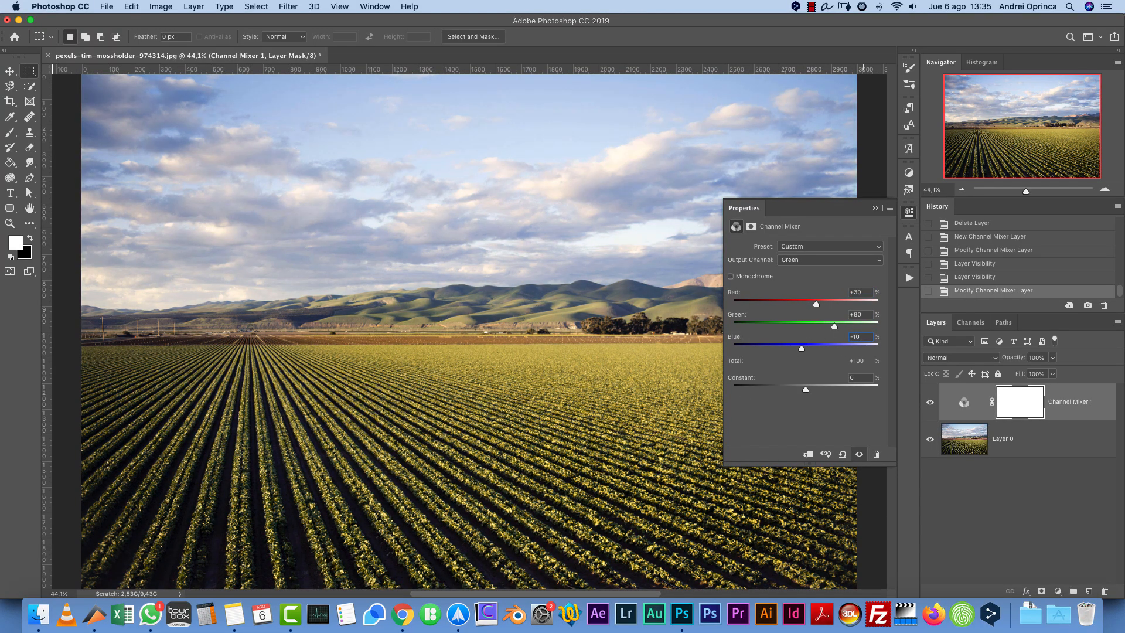
click(931, 404)
click(931, 404)
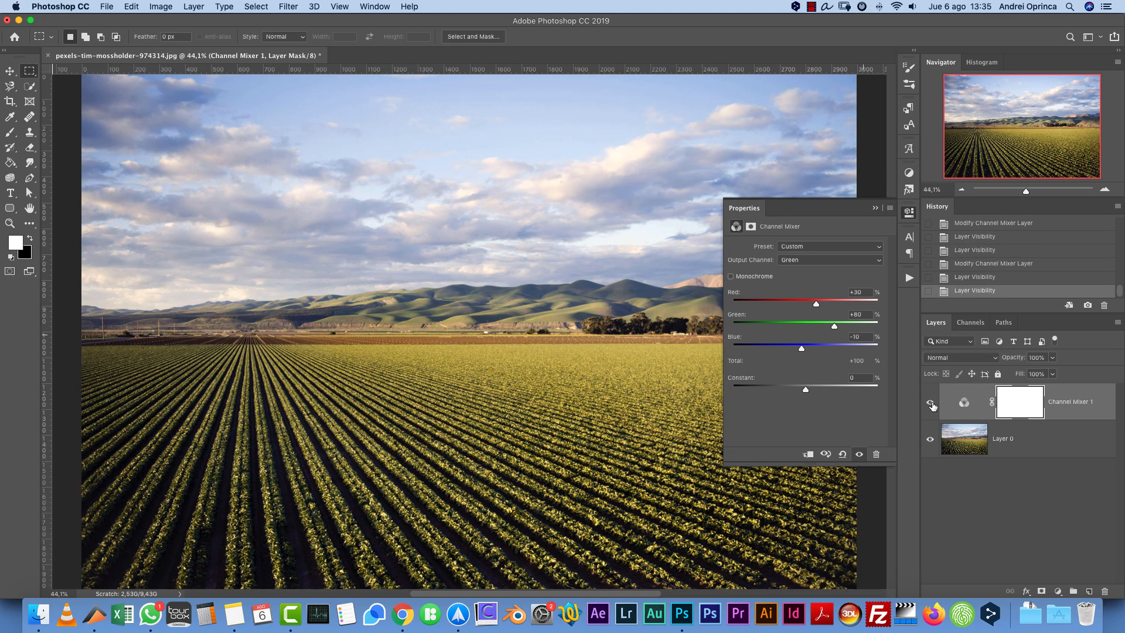
click(931, 404)
click(931, 404)
Step: Set the Blue output channel's Red to +25 and Blue to +75, and toggle the Channel Mixer layer's visibility to compare
click(803, 260)
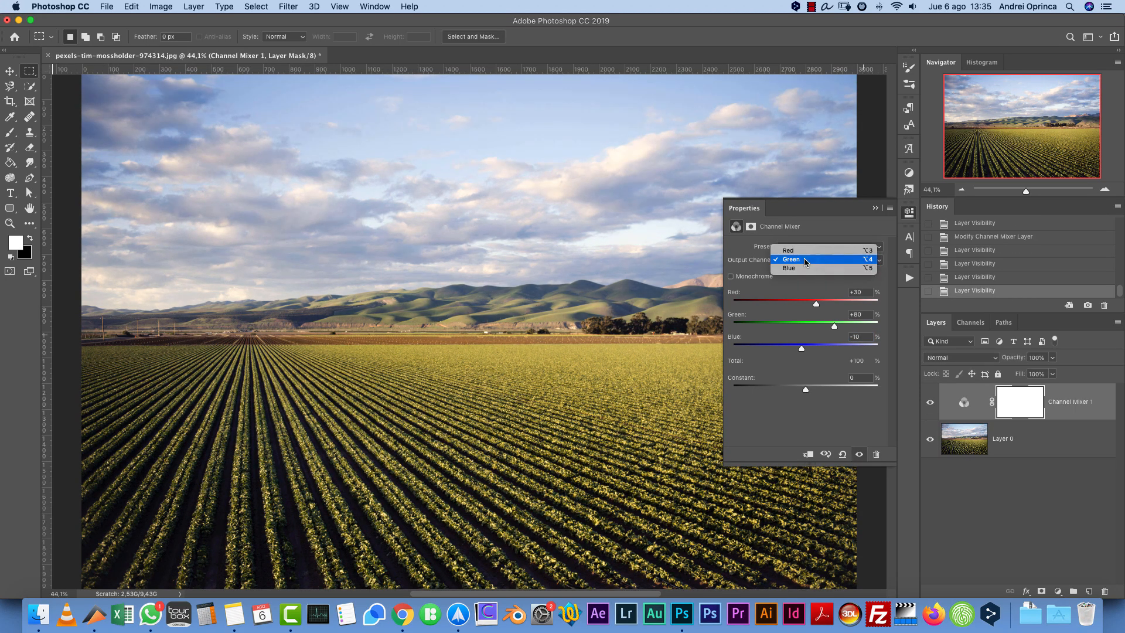
click(799, 271)
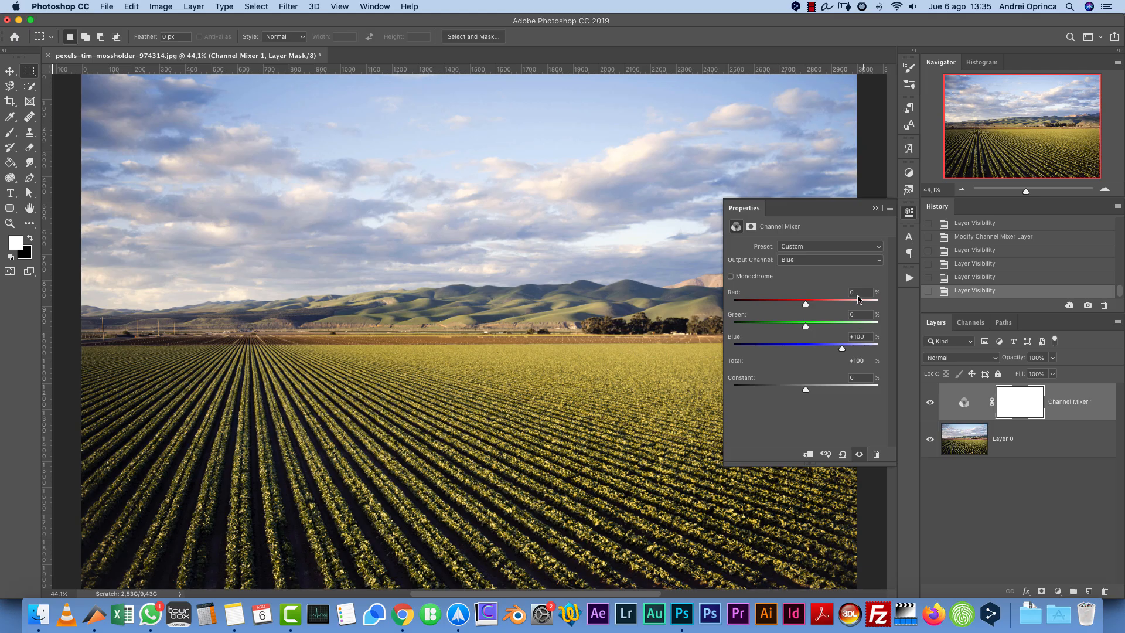
click(858, 295)
text(25)
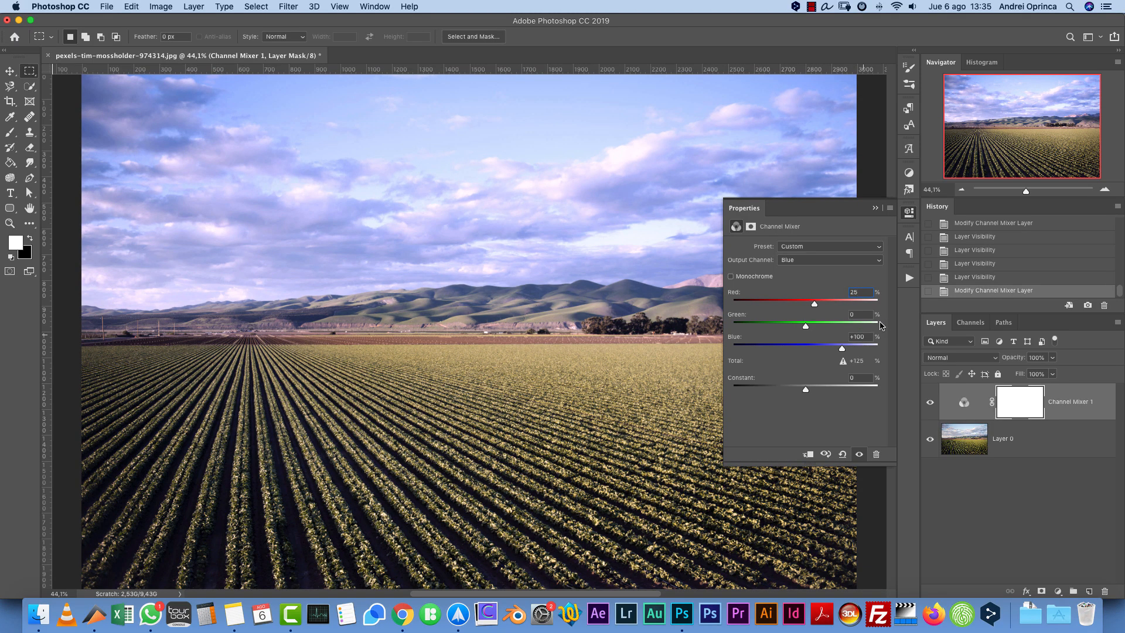
click(862, 336)
text(75)
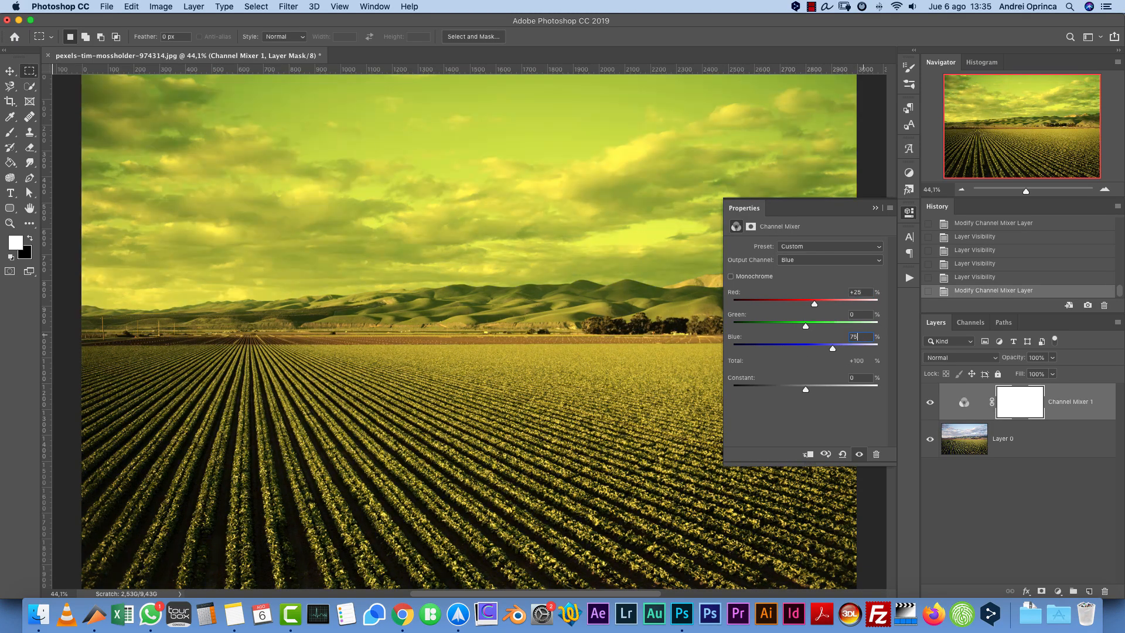
key(Return)
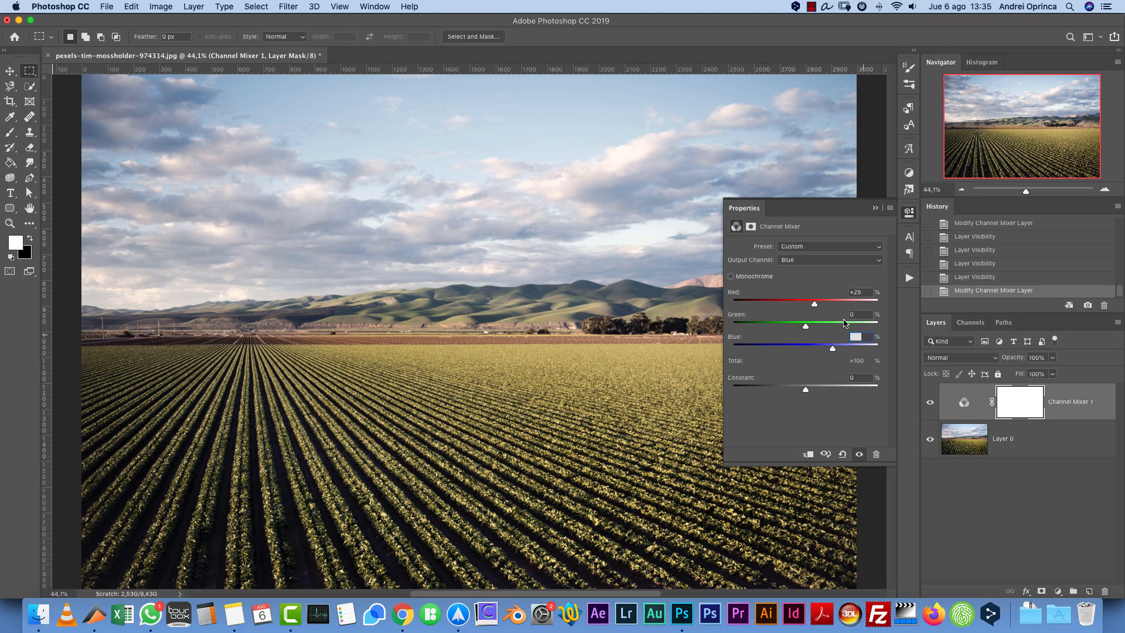
click(928, 402)
click(927, 403)
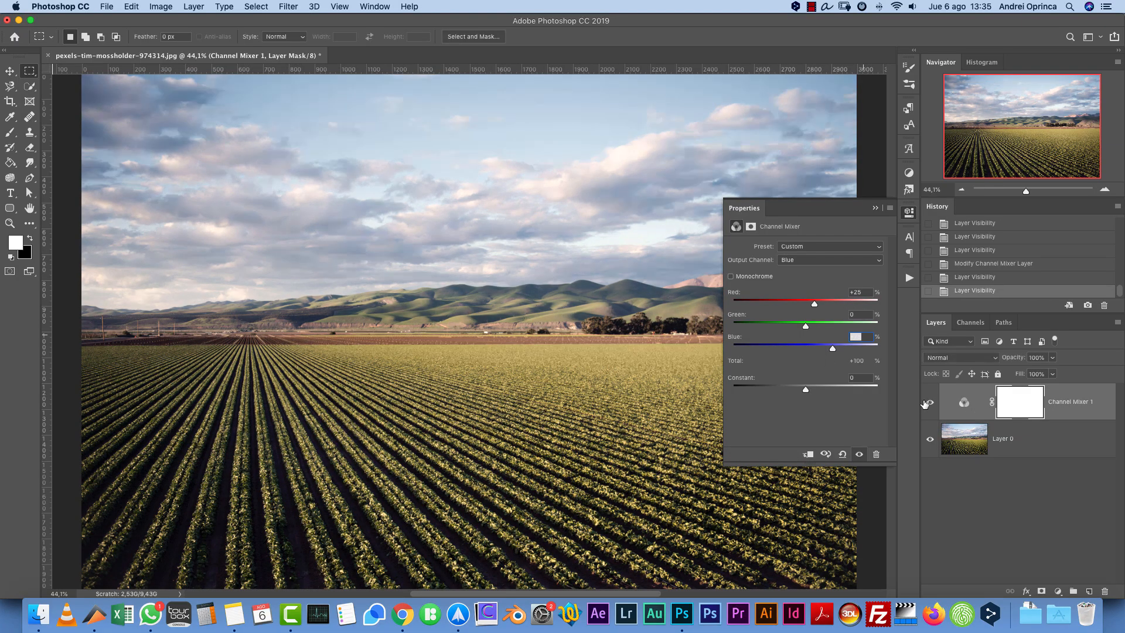
click(925, 403)
click(925, 403)
Step: Try Green +30 and Blue +45 on the Blue output channel, and delete the Channel Mixer layer
key(shift+Tab)
text(30)
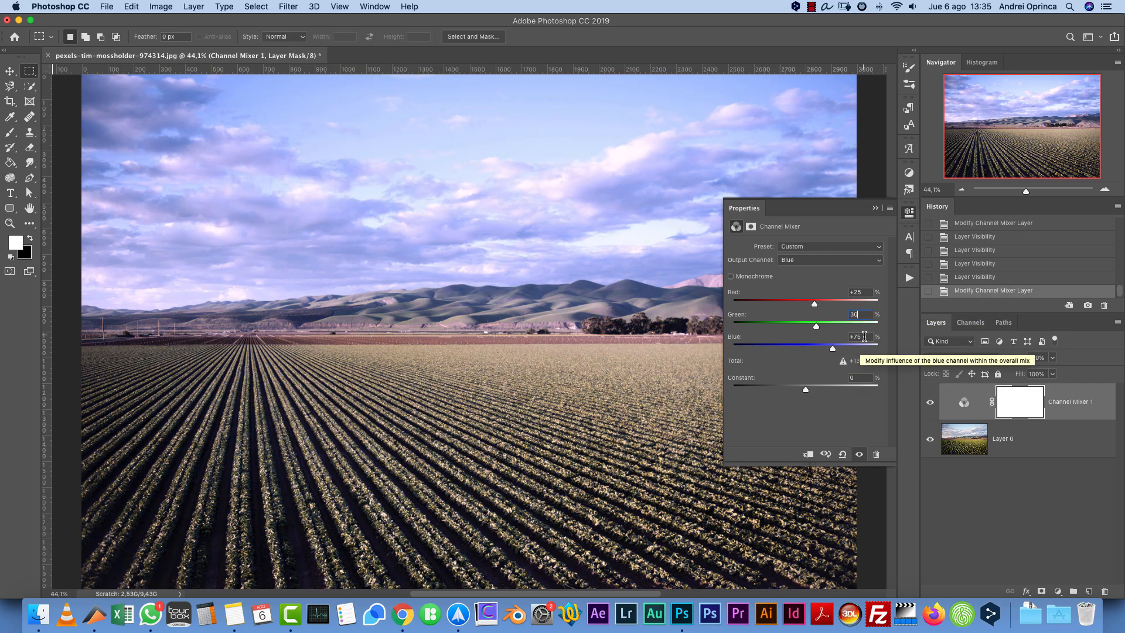
key(Tab)
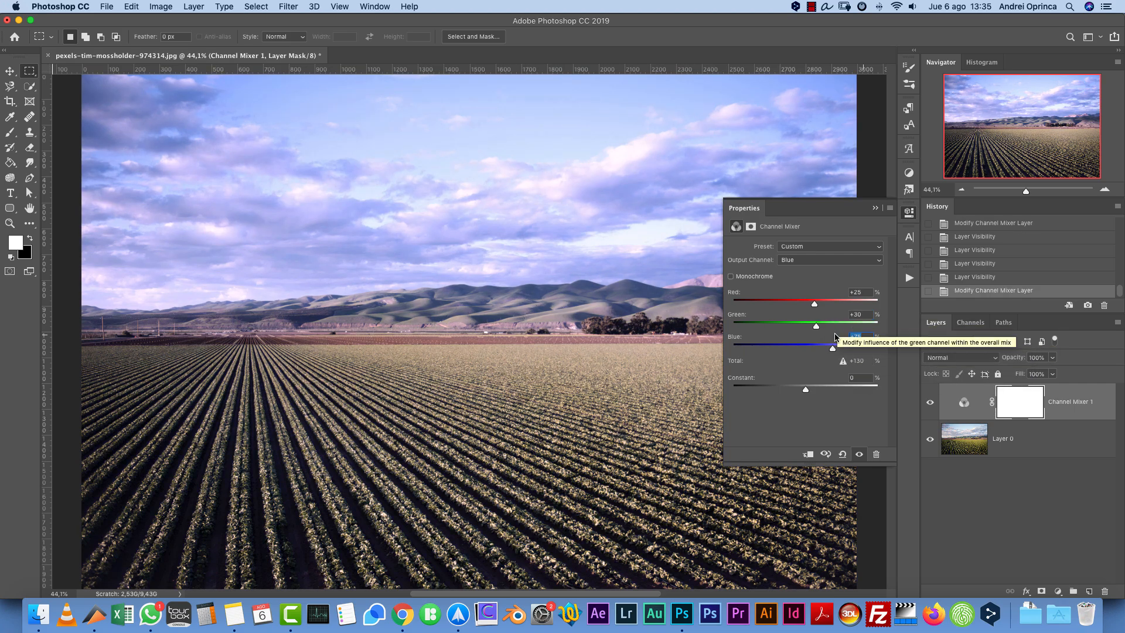
text(45)
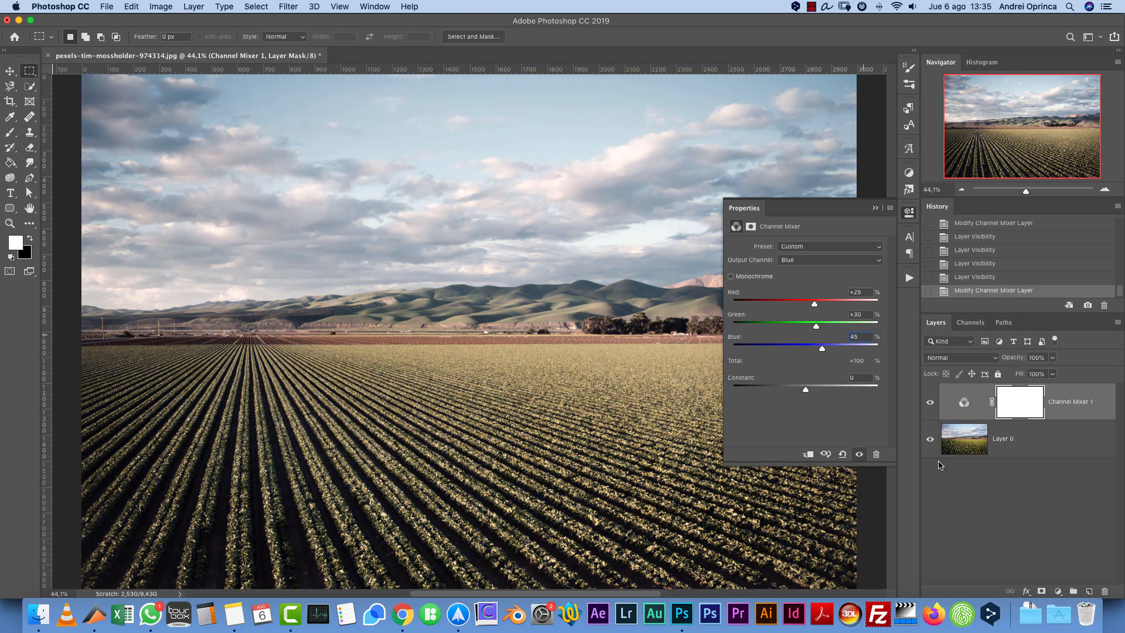
click(929, 401)
click(929, 402)
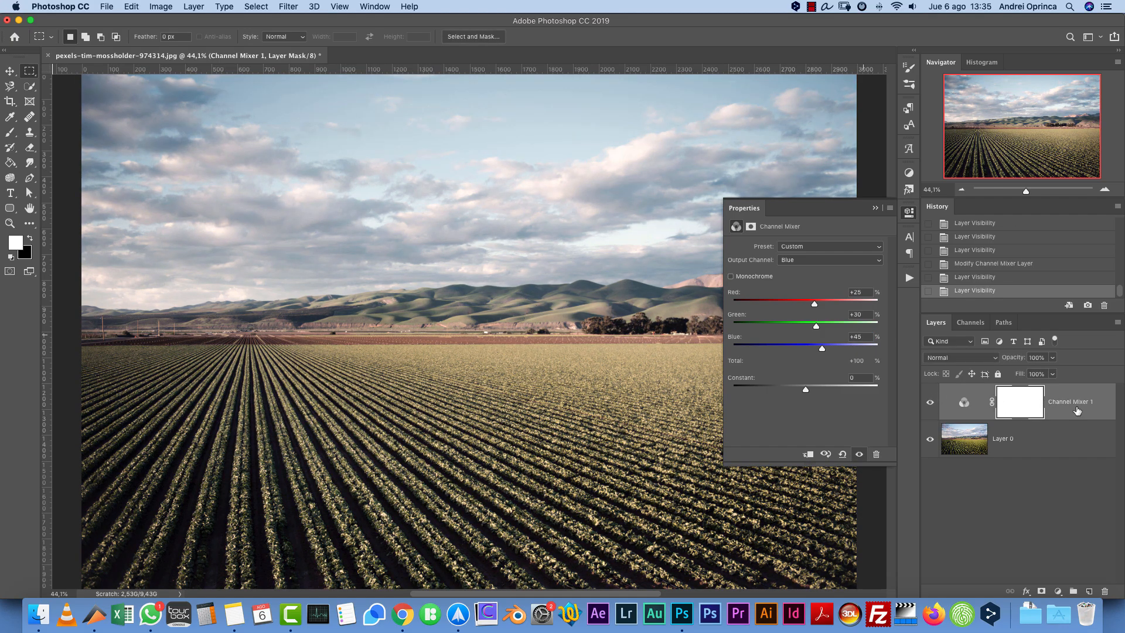
drag(1077, 410, 1105, 592)
Step: Add an Invert adjustment layer to turn the photo into a negative, and delete the layer
click(1052, 592)
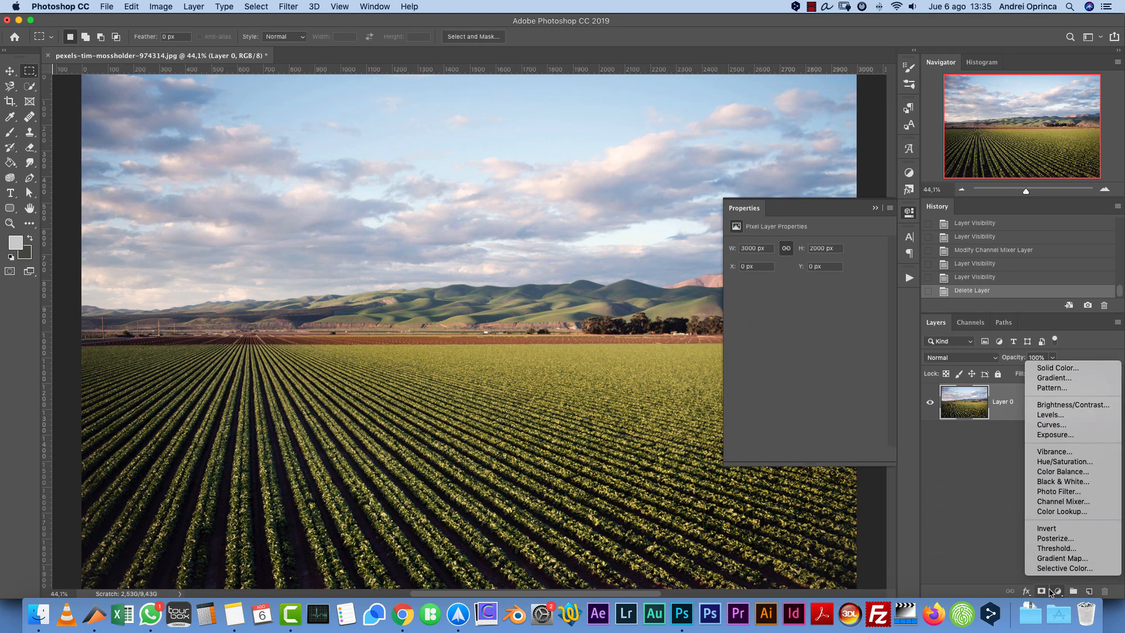
click(1056, 592)
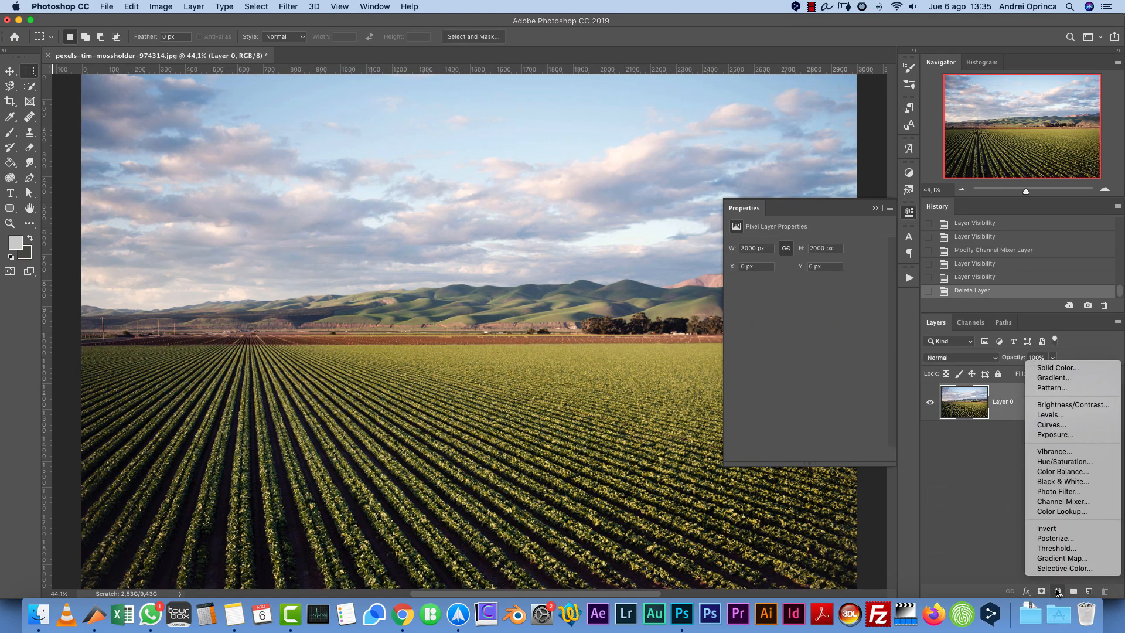
click(1057, 527)
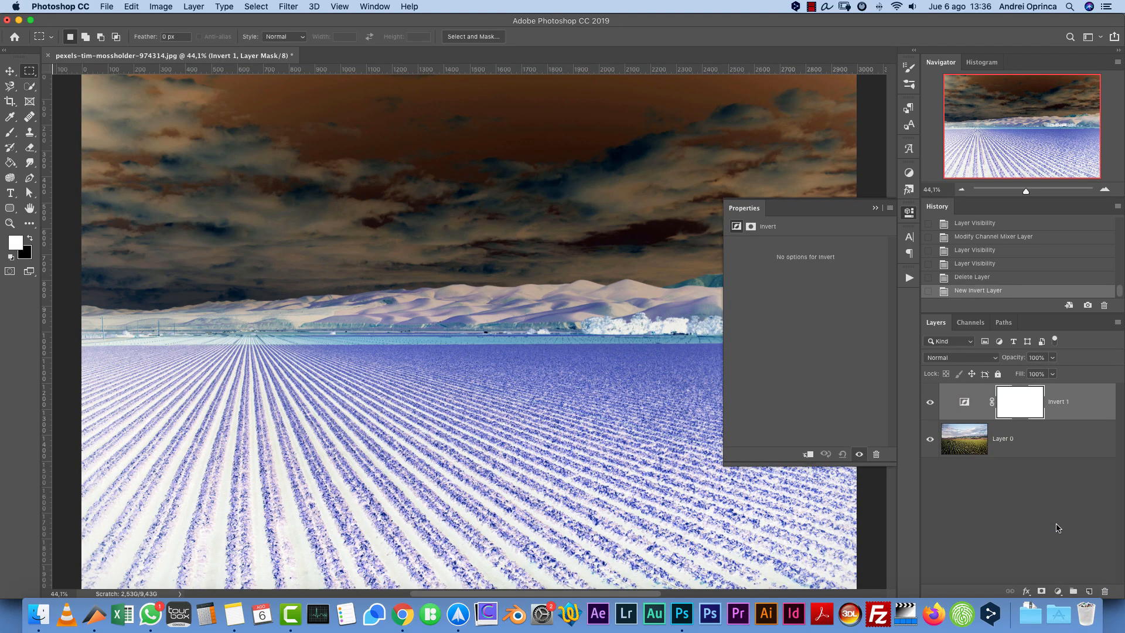
drag(1087, 410, 1105, 590)
Step: Add a Posterize adjustment layer, try a different number of levels, and delete the layer
click(1057, 591)
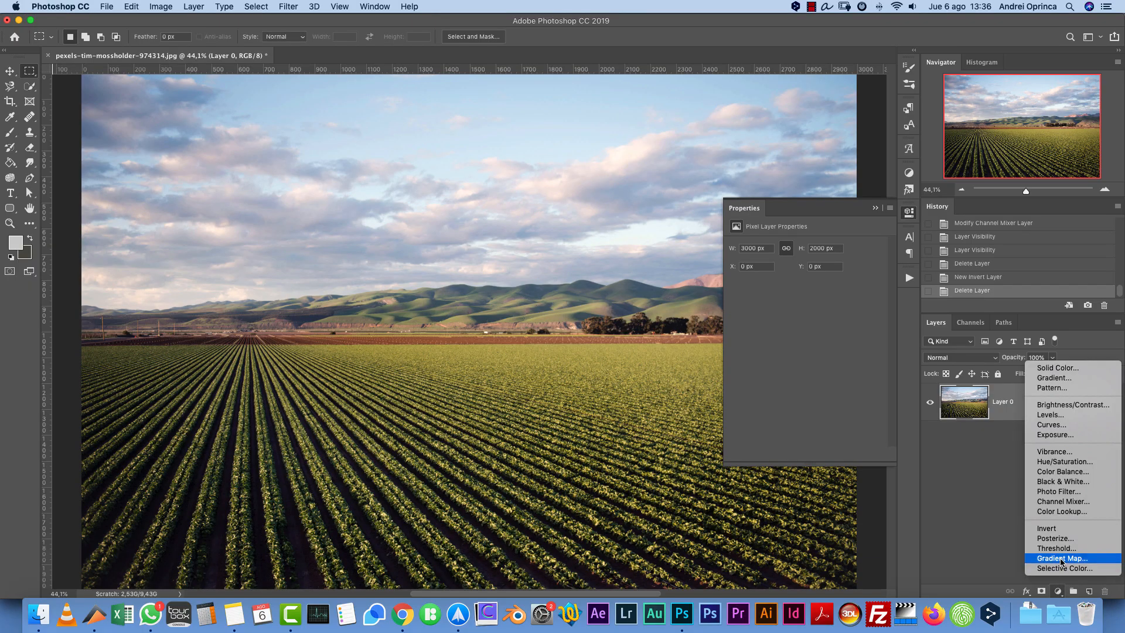
click(1061, 538)
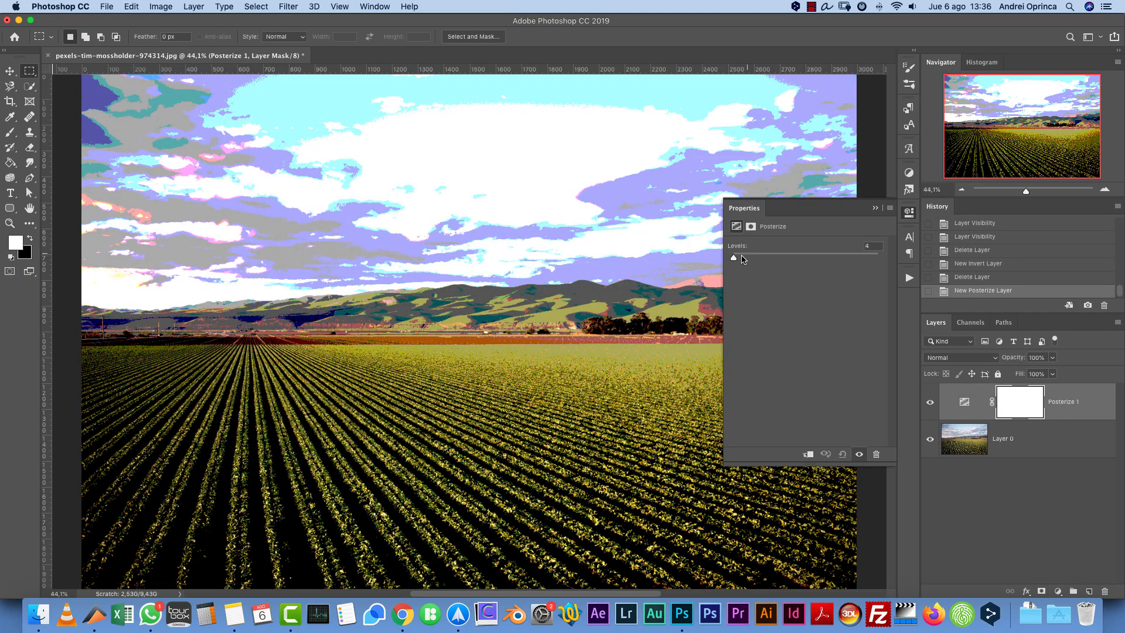
mouse_move(742, 259)
mouse_down()
mouse_move(757, 257)
mouse_move(735, 259)
mouse_up()
drag(1105, 401, 1104, 591)
Step: Add a Threshold adjustment layer, try a threshold level of 112, and delete the layer
click(1058, 590)
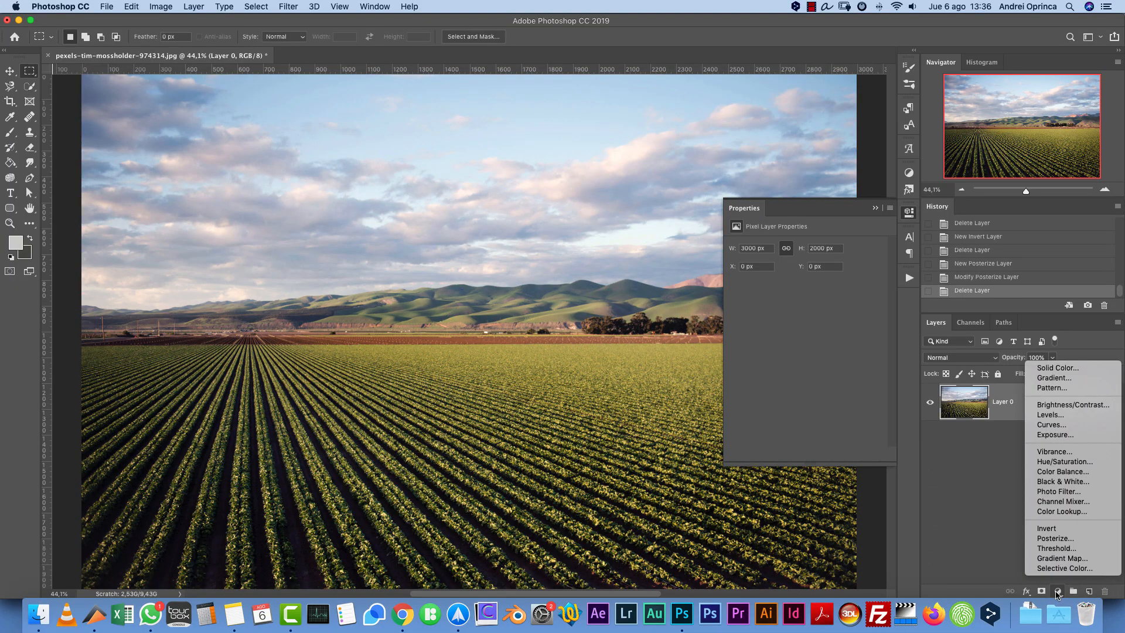
click(1056, 548)
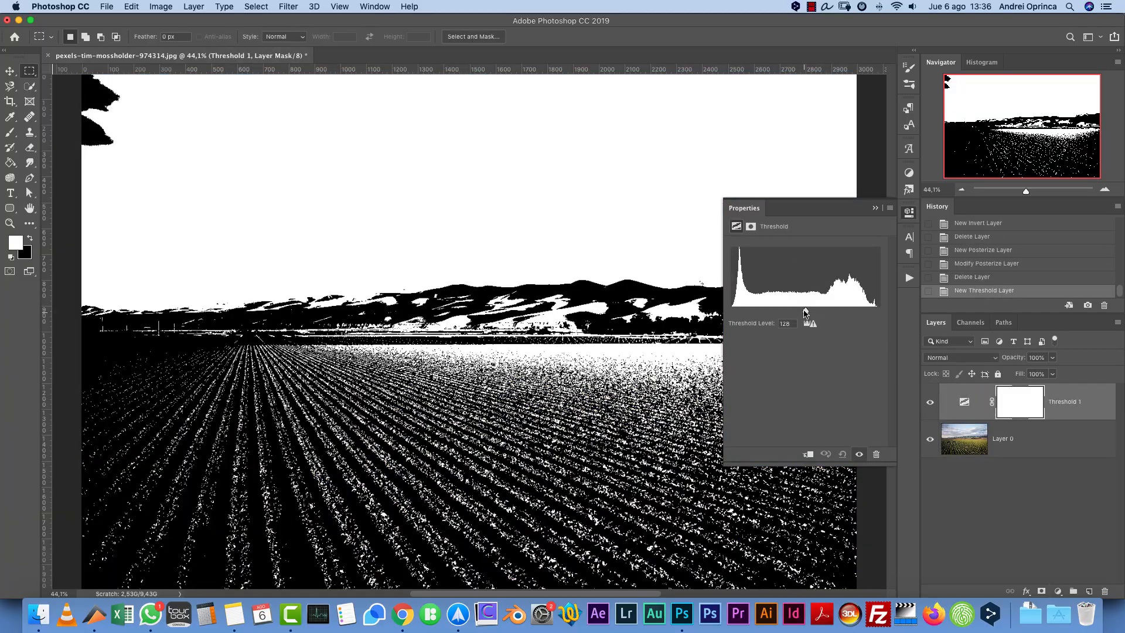
mouse_move(805, 314)
mouse_down()
mouse_move(715, 317)
mouse_move(823, 315)
mouse_move(785, 312)
mouse_move(795, 310)
mouse_up()
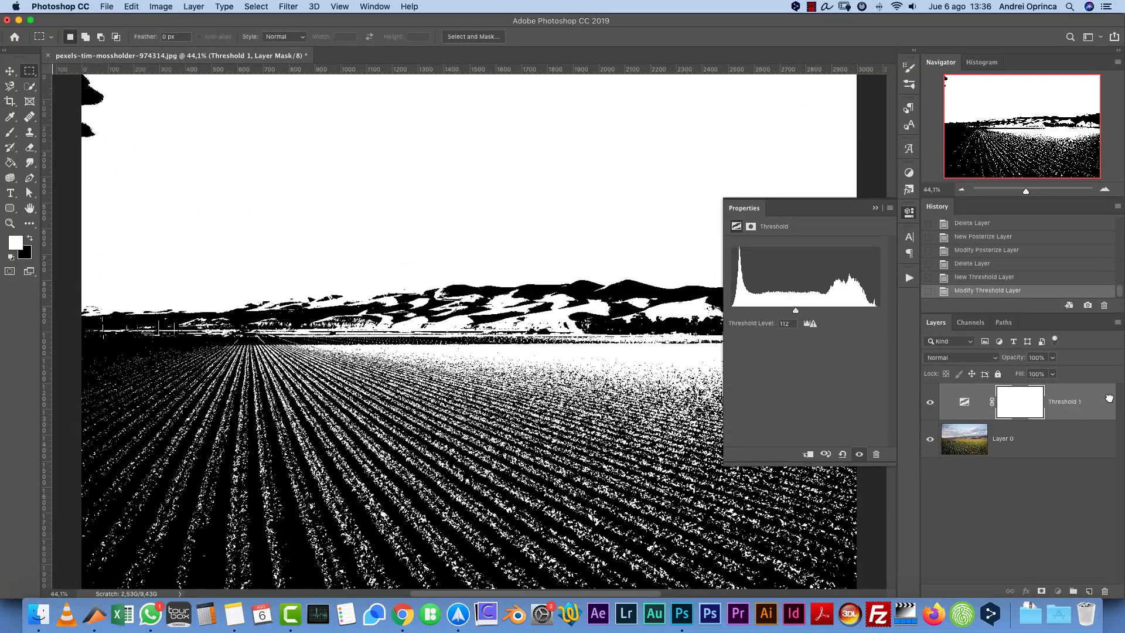
drag(1109, 398, 1104, 591)
Step: Add a Gradient Map adjustment layer and try the Sepia 1, Copper 1 and Blue-Selenium 1 gradient presets
click(1057, 591)
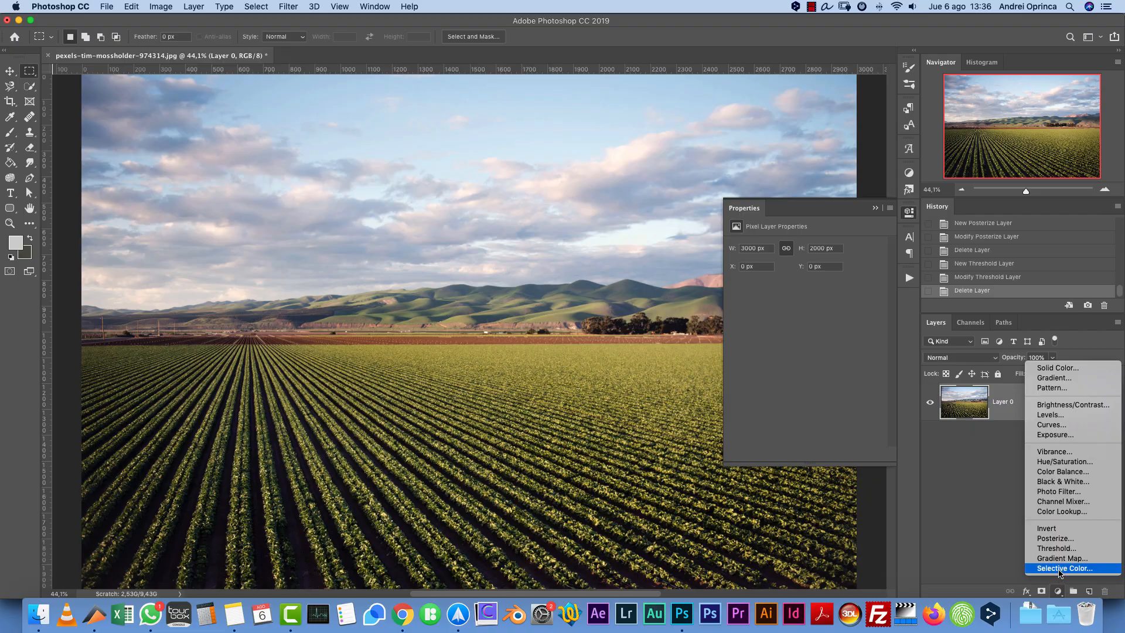
click(1061, 557)
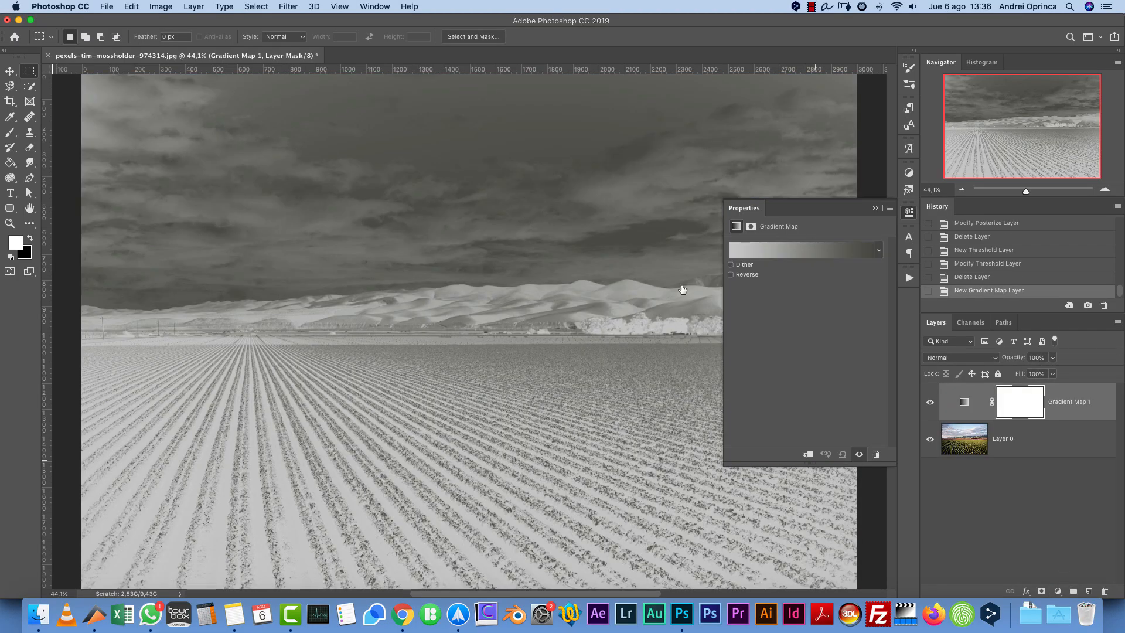
click(830, 250)
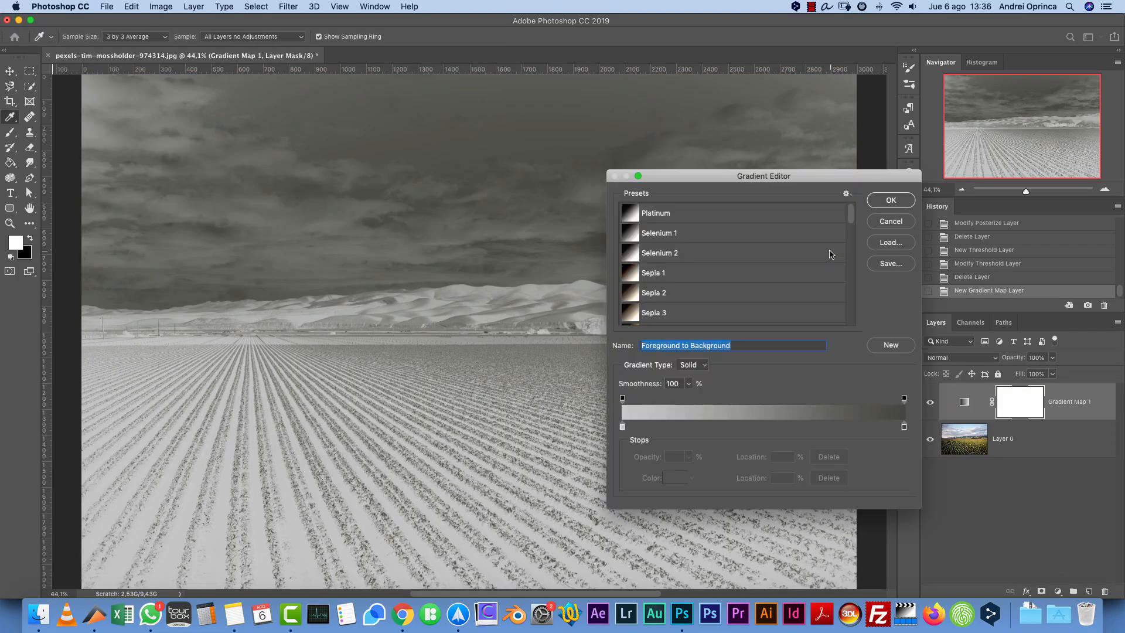
click(705, 277)
scroll(668, 277, down, 5)
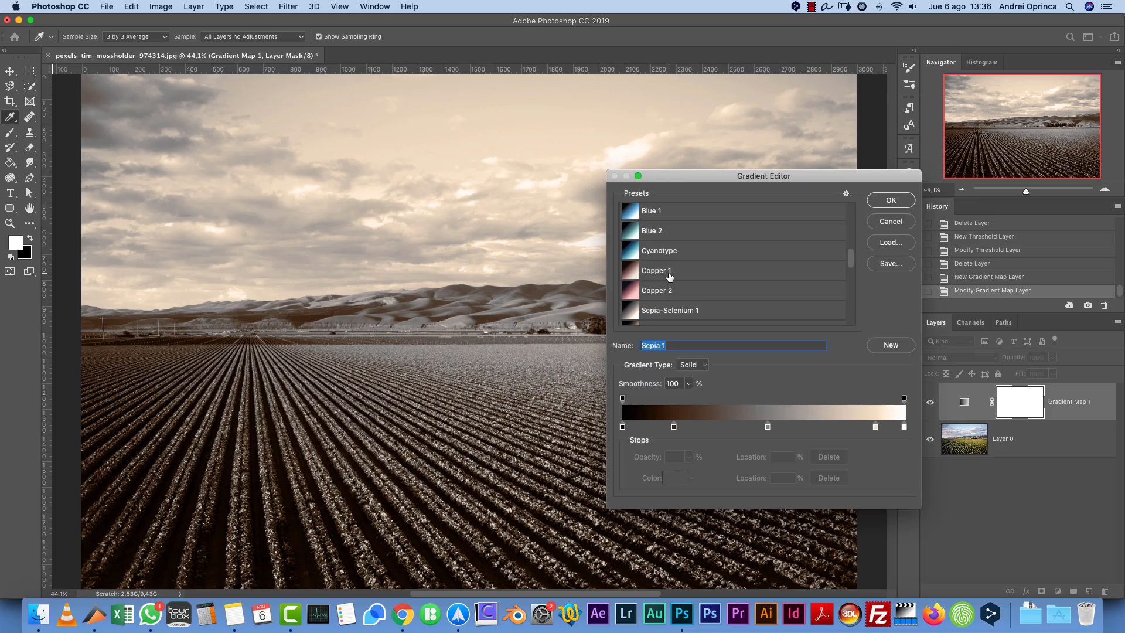
click(669, 272)
scroll(683, 310, down, 5)
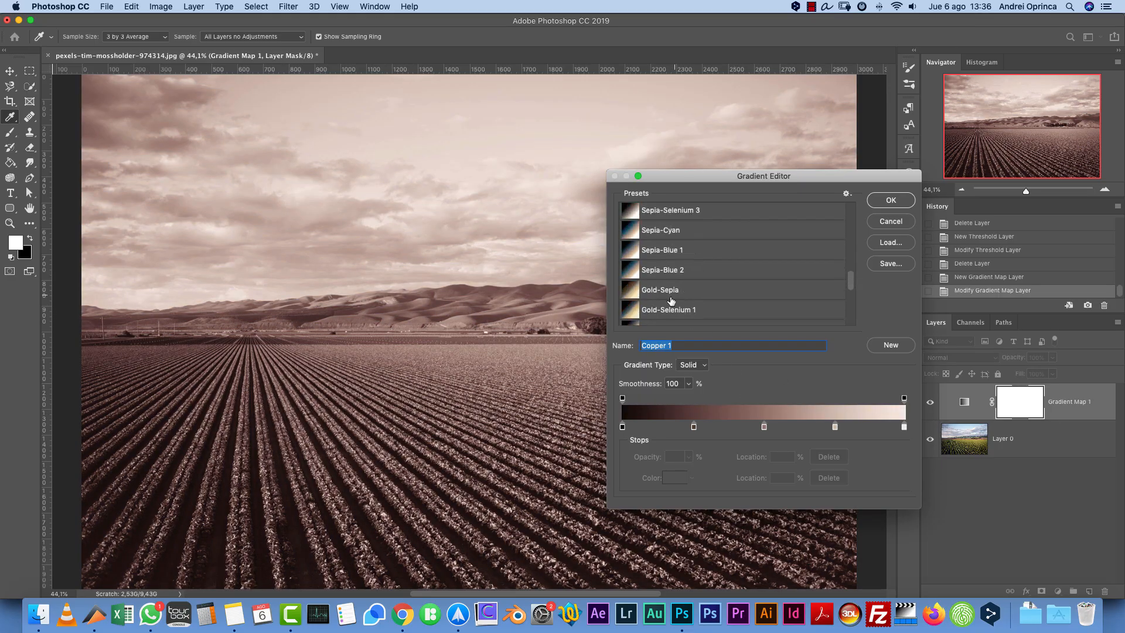
click(668, 299)
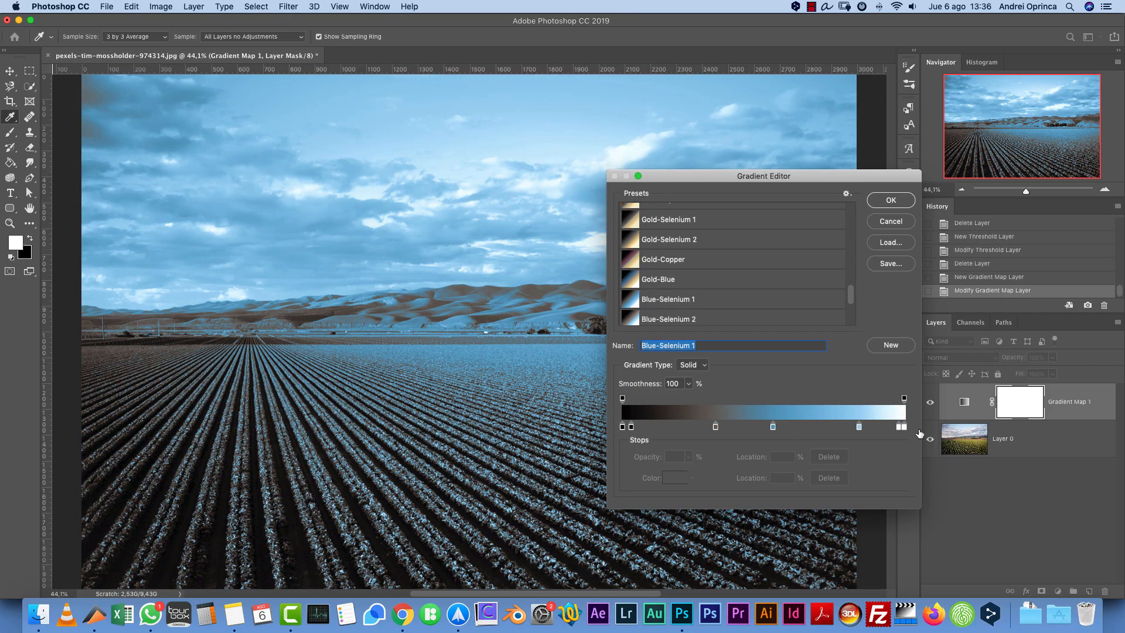
Step: Switch the gradient to the Platinum preset and recolor its dark starting stop to blue 091fa1
scroll(671, 258, up, 8)
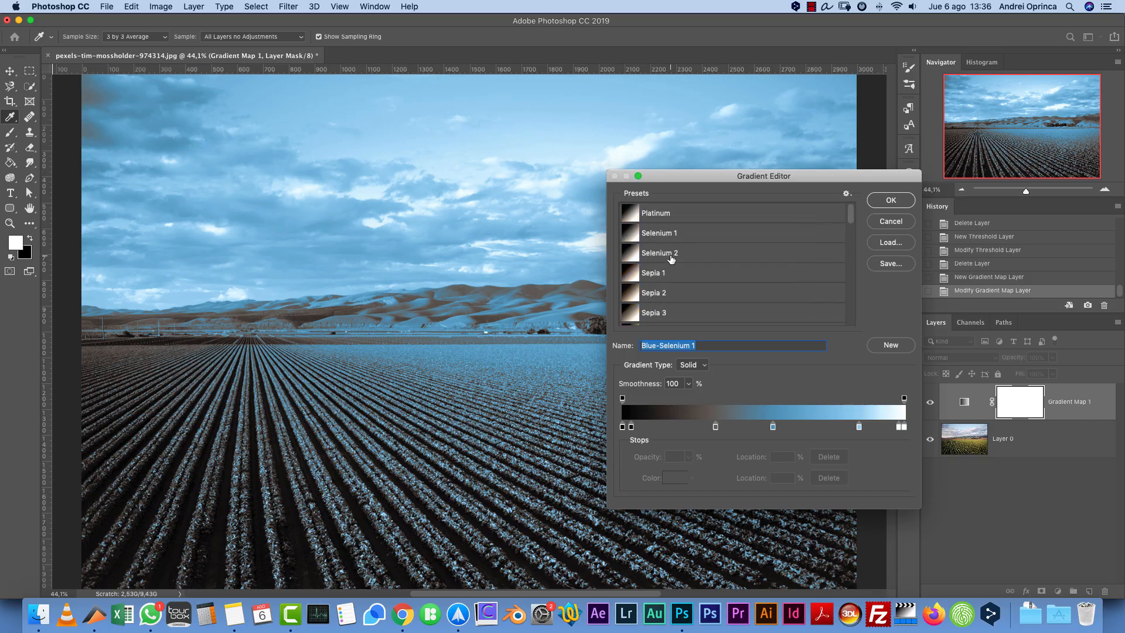
click(670, 212)
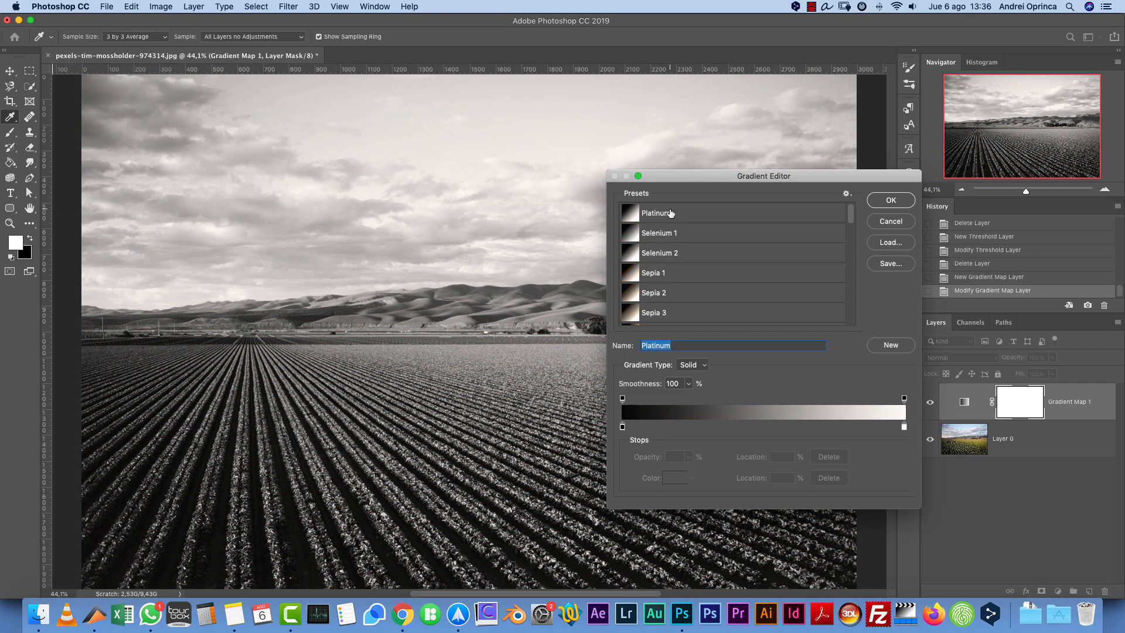
click(622, 428)
click(676, 478)
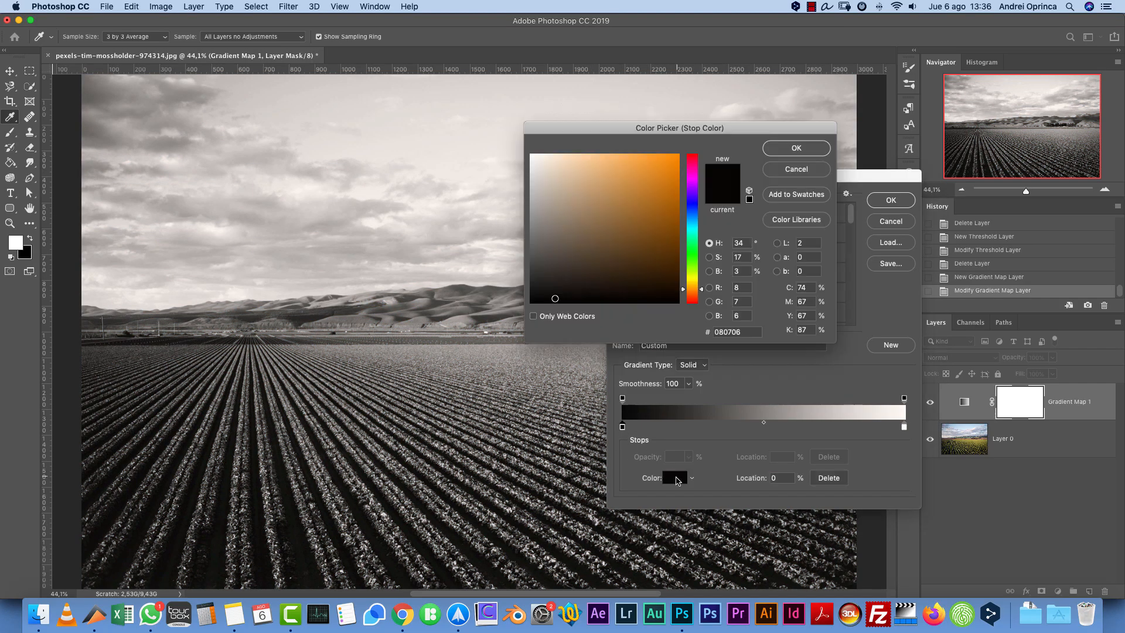
click(692, 208)
click(670, 208)
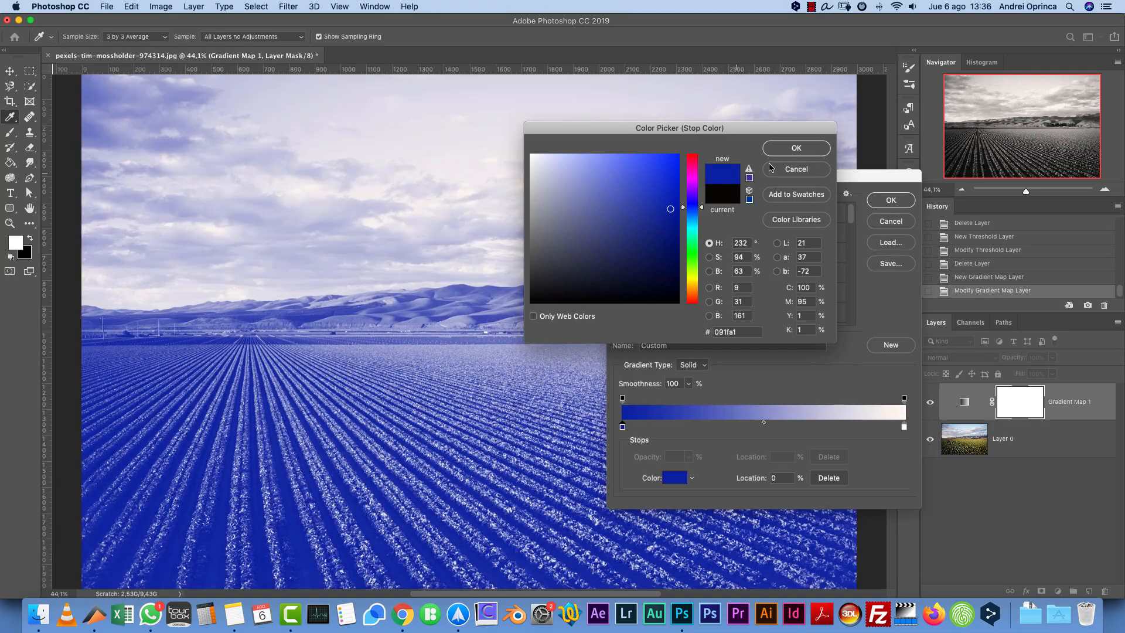
click(796, 151)
Step: Recolor the gradient's end stop at location 100% to orange ffaf46
click(904, 426)
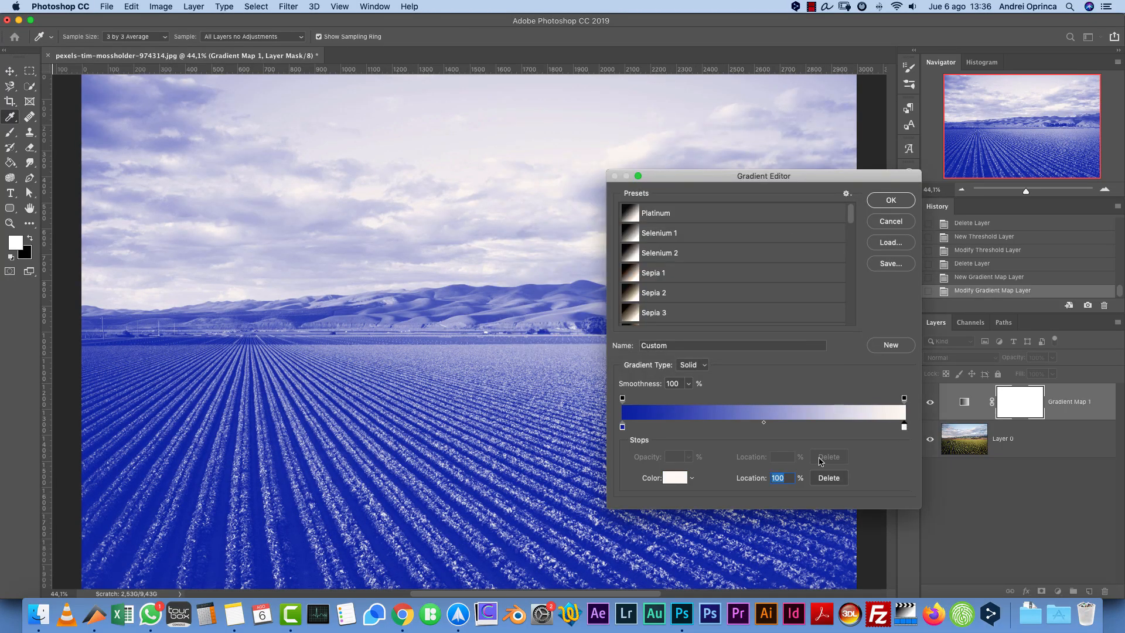
click(675, 477)
click(642, 172)
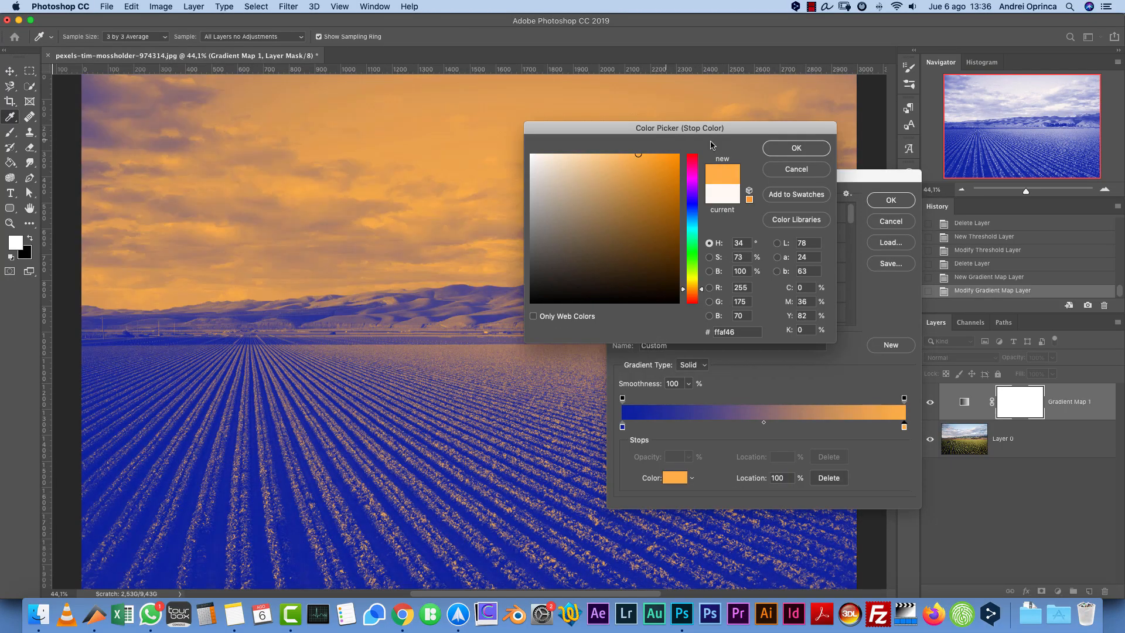
click(796, 148)
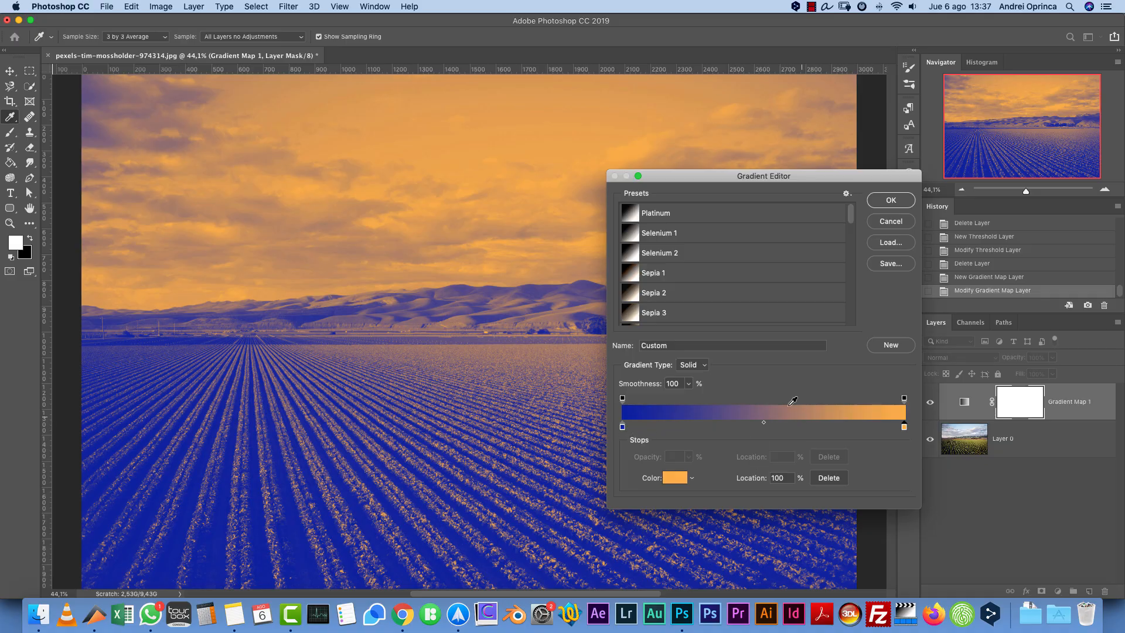
Step: Add a green color stop at location 44% of the gradient and apply the custom gradient to the Gradient Map
click(745, 427)
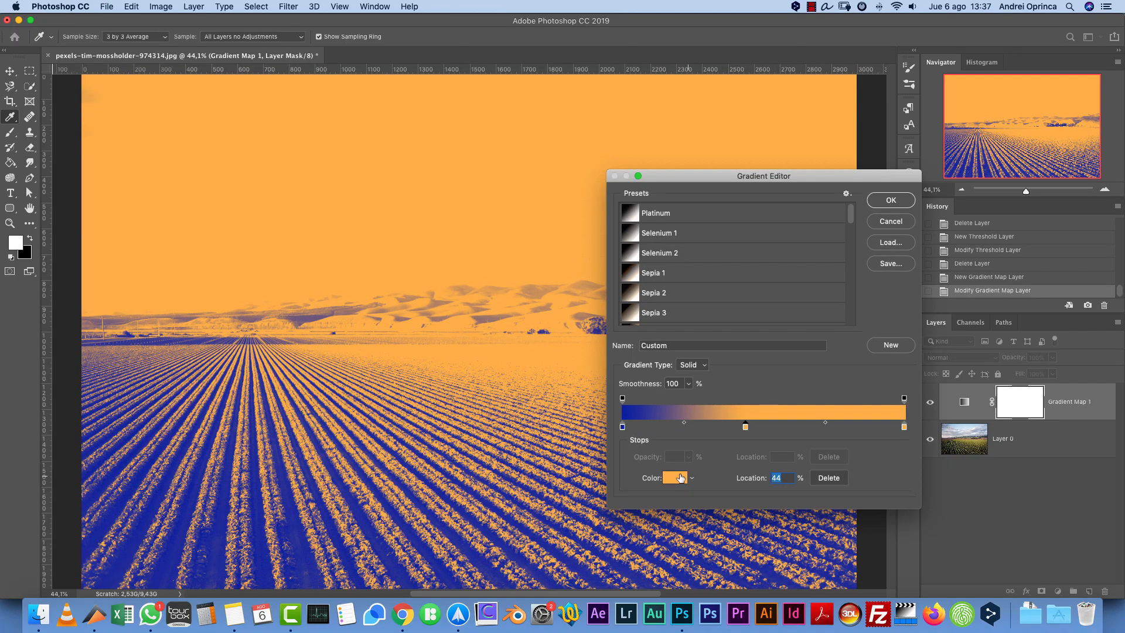
click(680, 478)
click(700, 271)
click(650, 228)
click(799, 150)
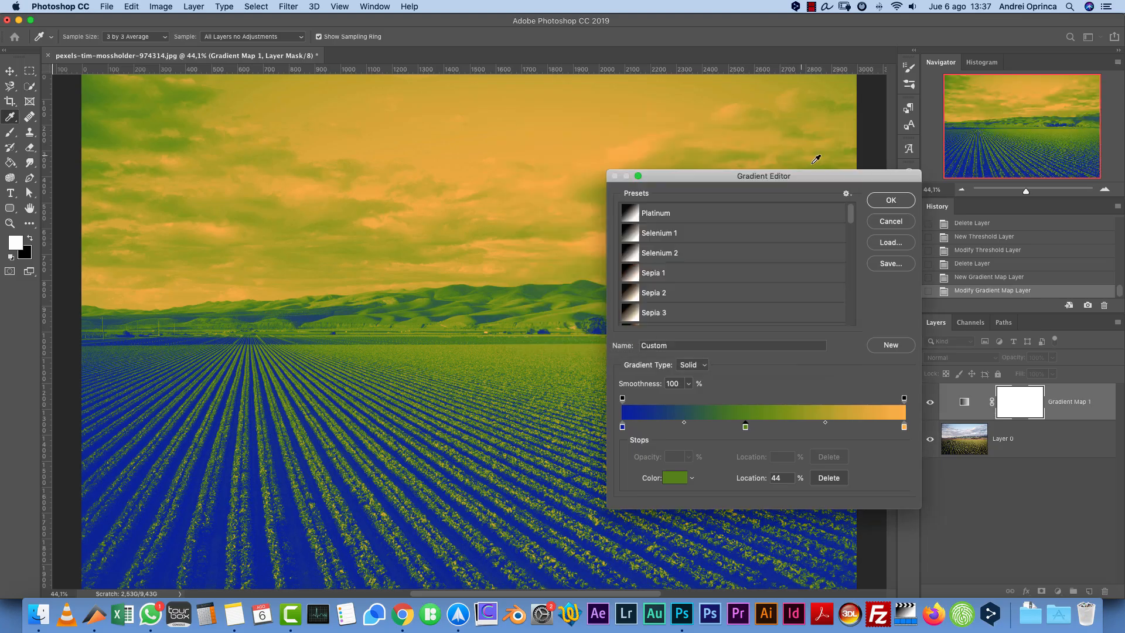
click(895, 204)
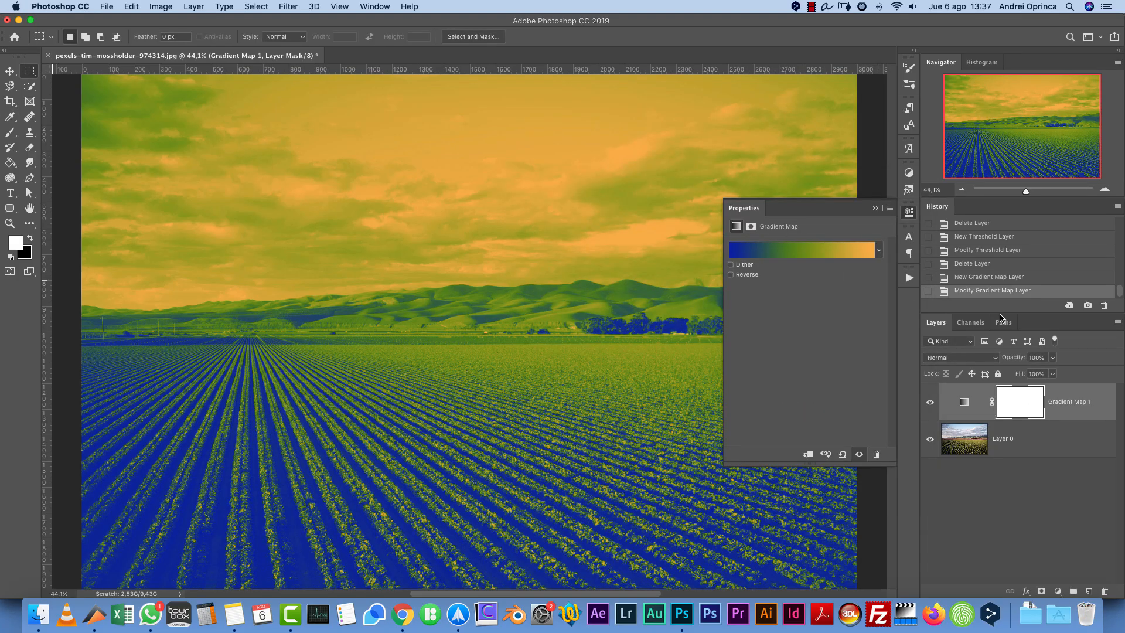
Step: Try the Gradient Map layer in Vivid Light blending mode at 41% opacity, and delete the layer
click(978, 363)
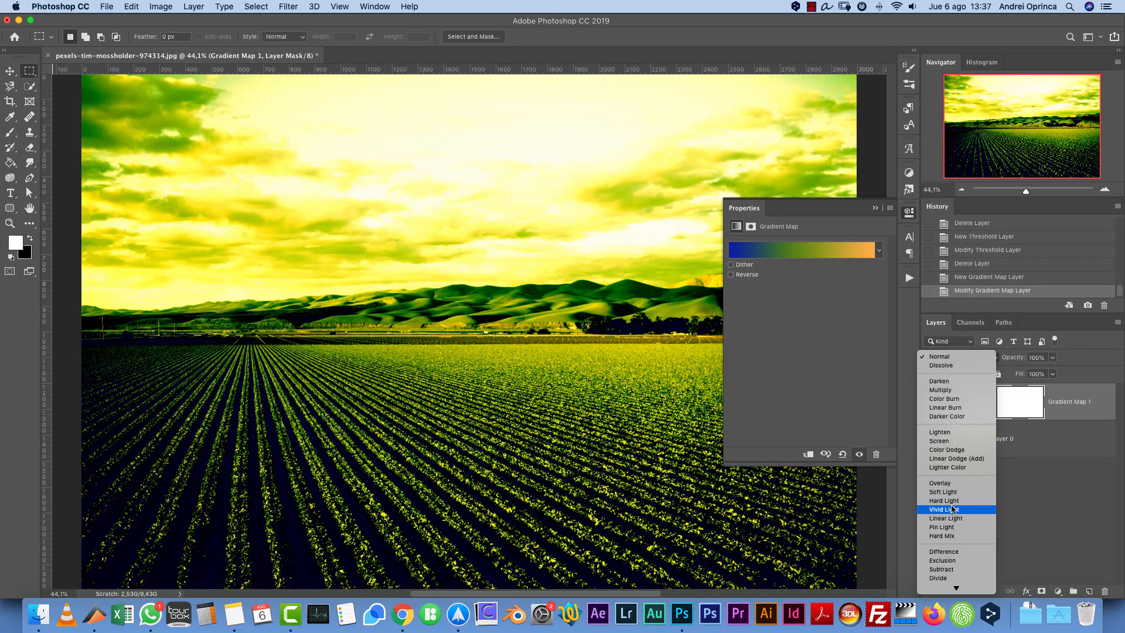
click(951, 509)
click(1052, 358)
drag(1052, 371, 1022, 376)
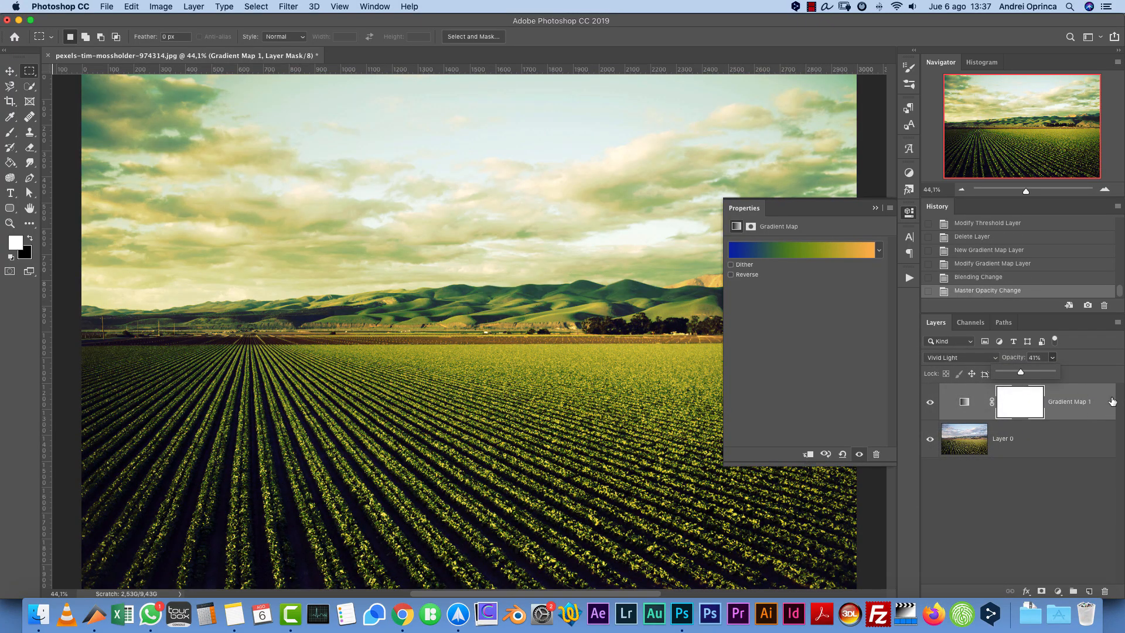
drag(1110, 401, 1105, 591)
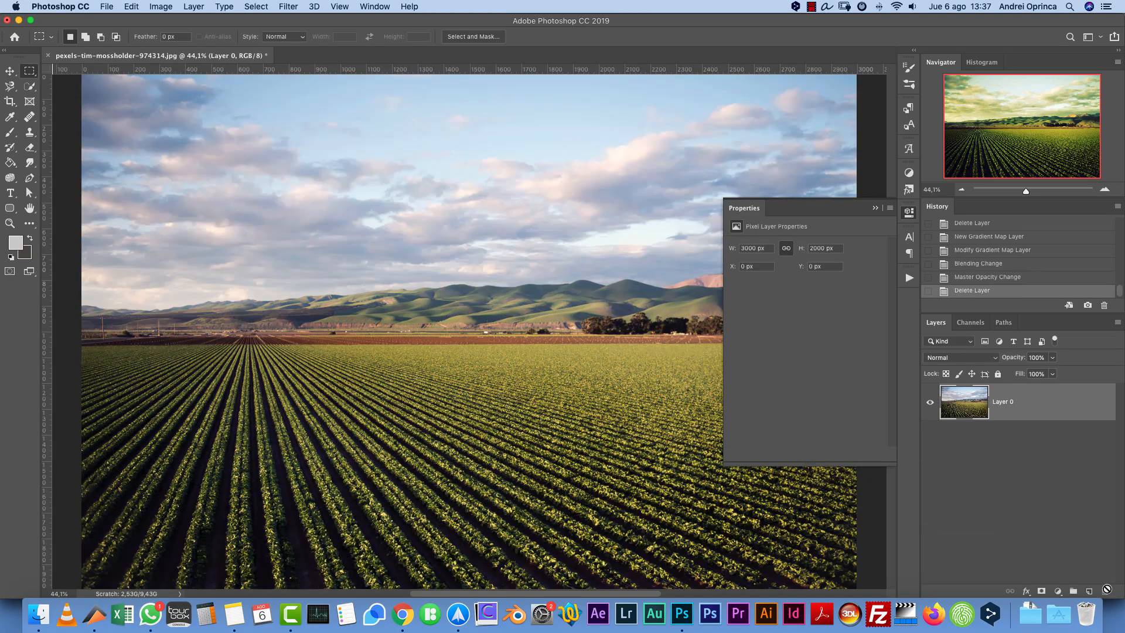
Step: Add a Selective Color adjustment layer and choose Yellows as the color range to adjust
click(1058, 591)
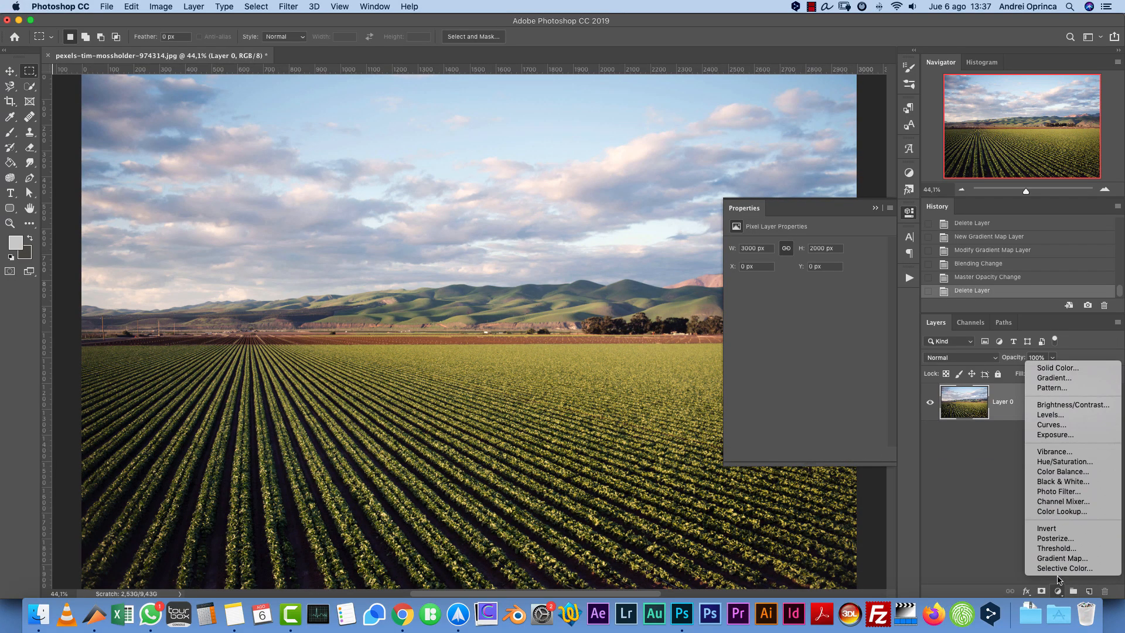
click(1062, 568)
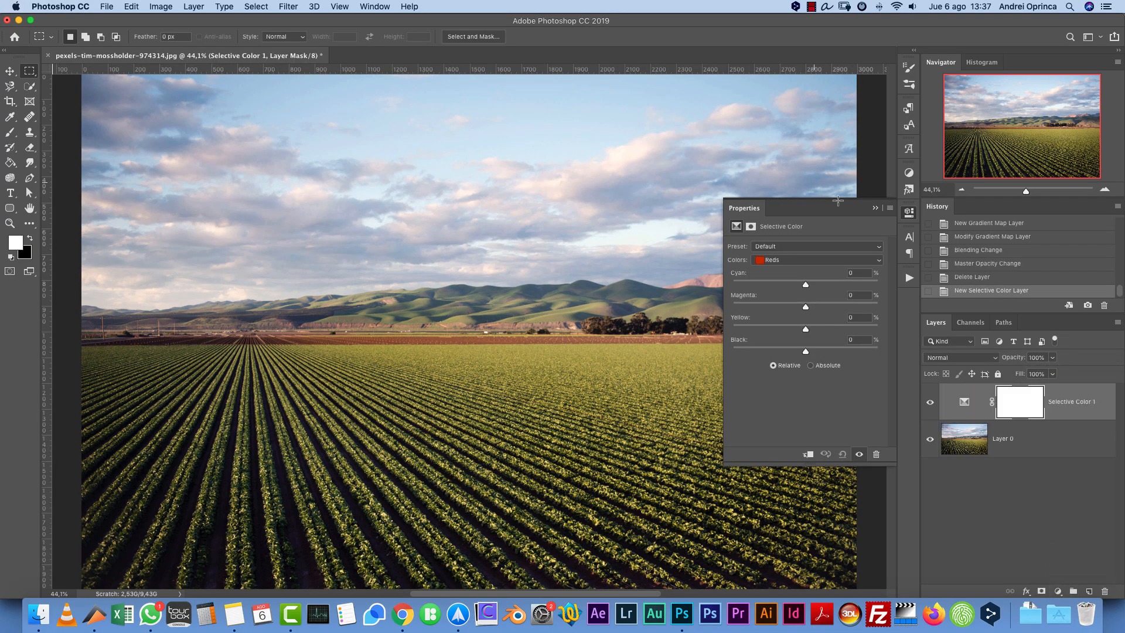
click(794, 265)
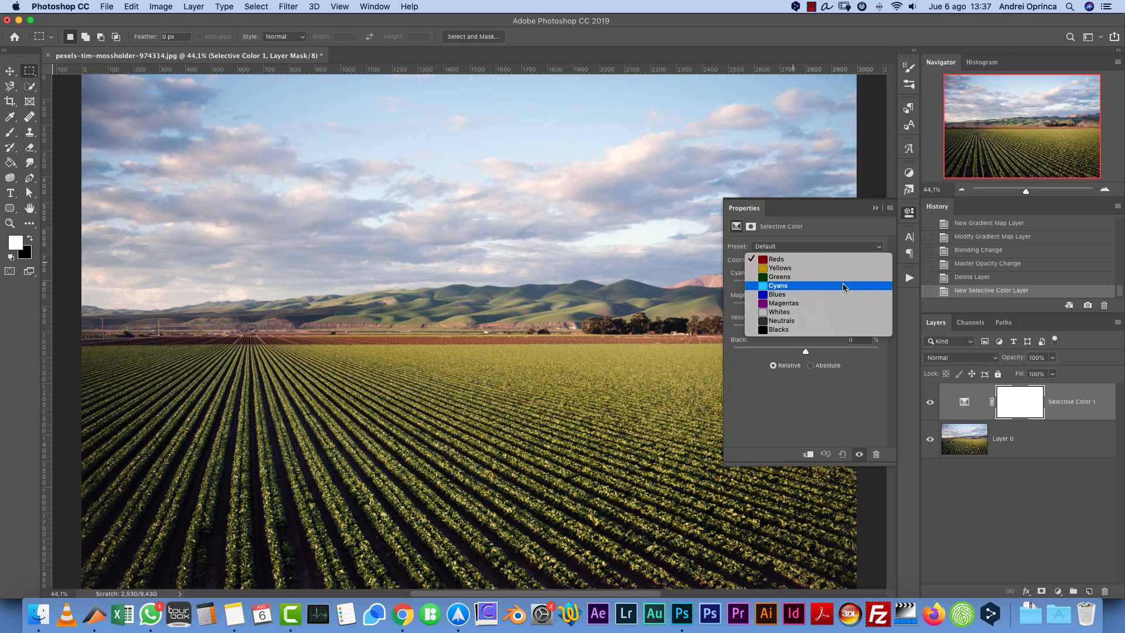
click(802, 268)
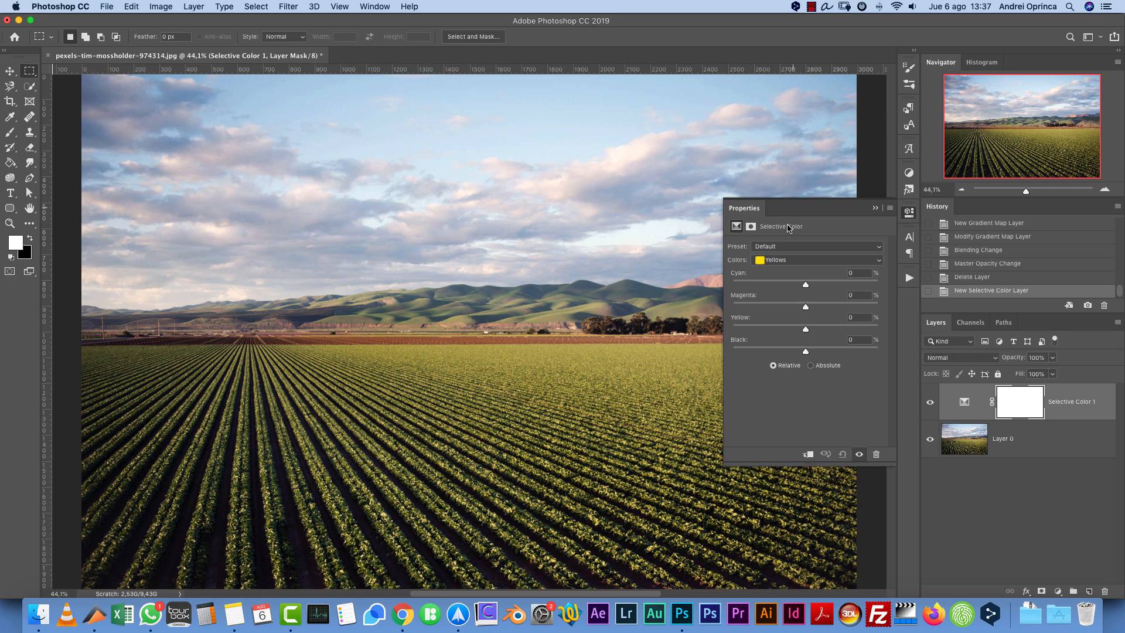
Step: Set the Yellows to Cyan +91%, Magenta +100%, Yellow +100% and Black +68%, and toggle the layer's visibility to compare
drag(807, 286, 871, 286)
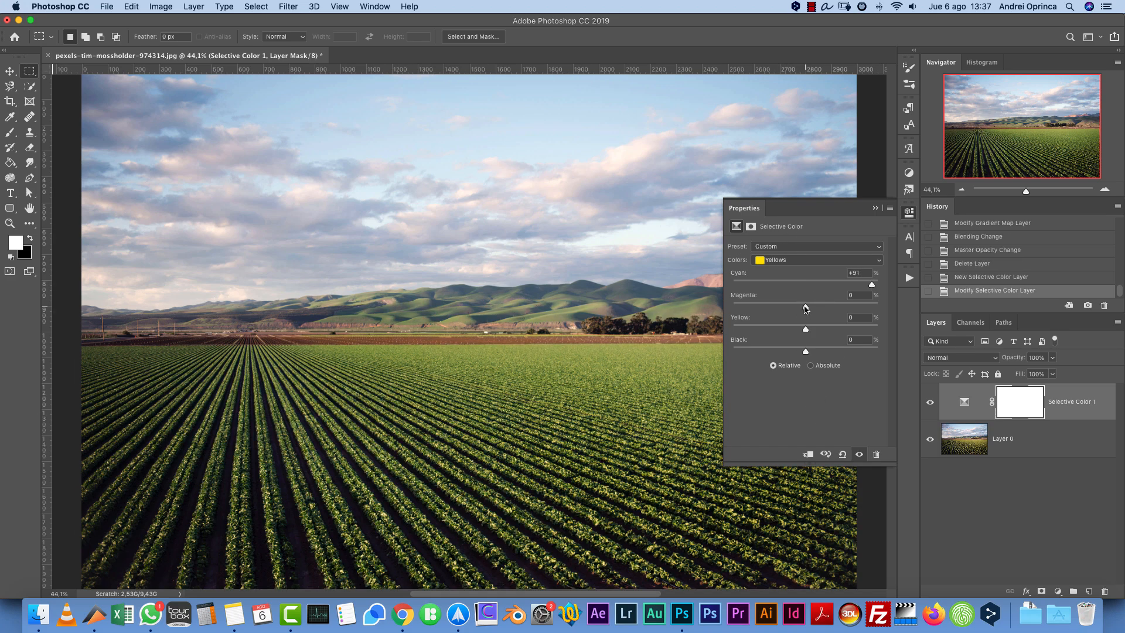
mouse_move(805, 306)
mouse_down()
mouse_move(753, 305)
mouse_move(826, 304)
mouse_up()
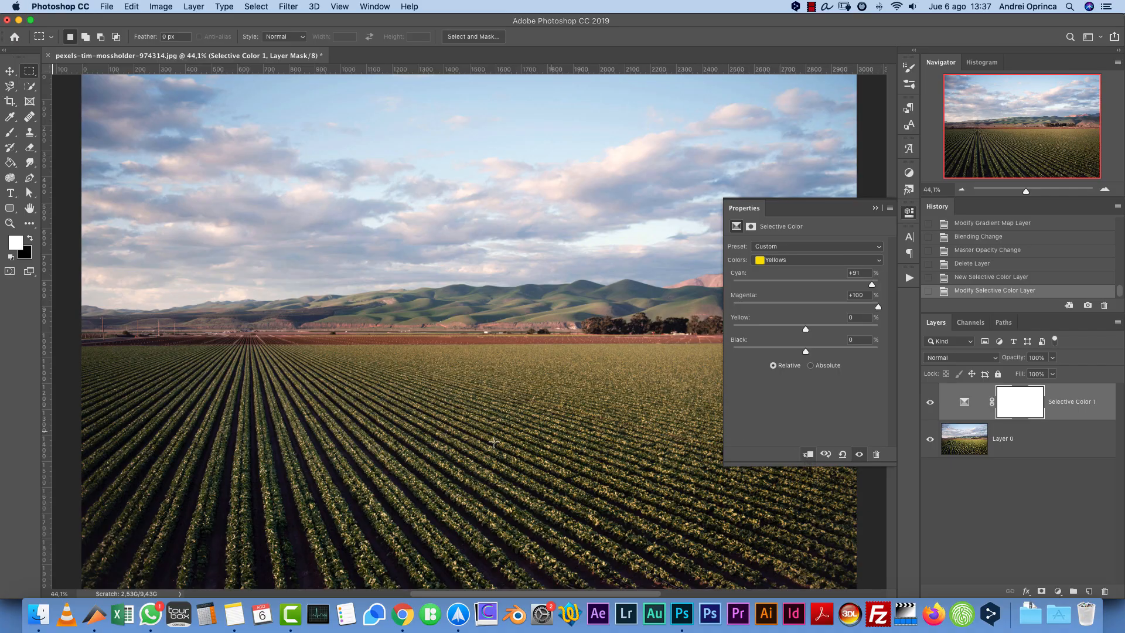
drag(805, 330, 918, 328)
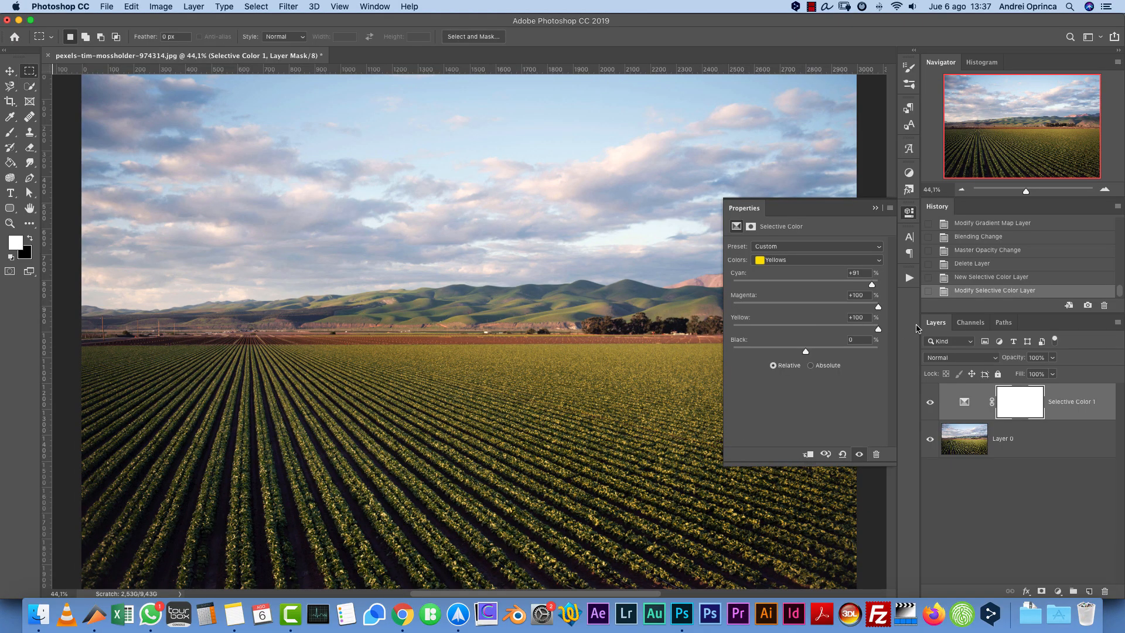
drag(805, 351, 855, 351)
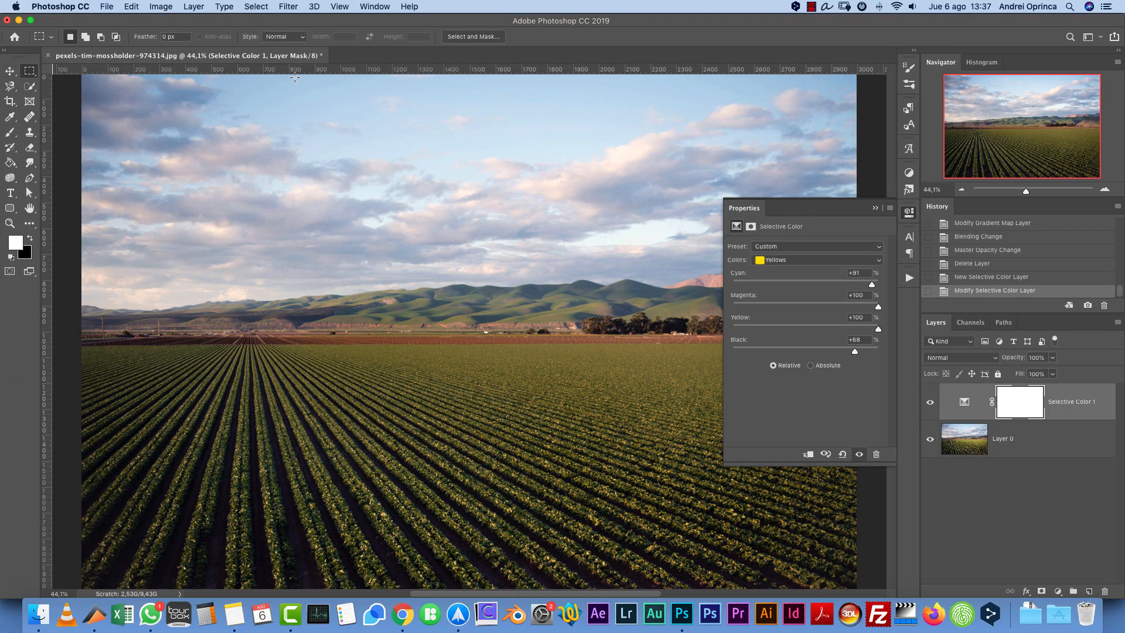
click(931, 402)
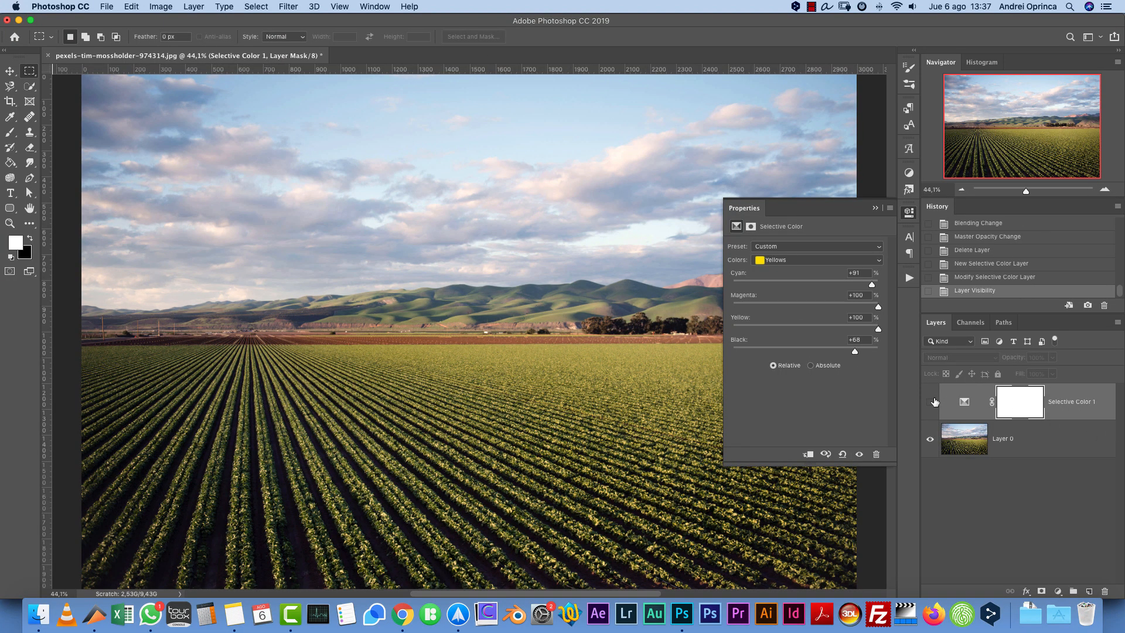
click(932, 402)
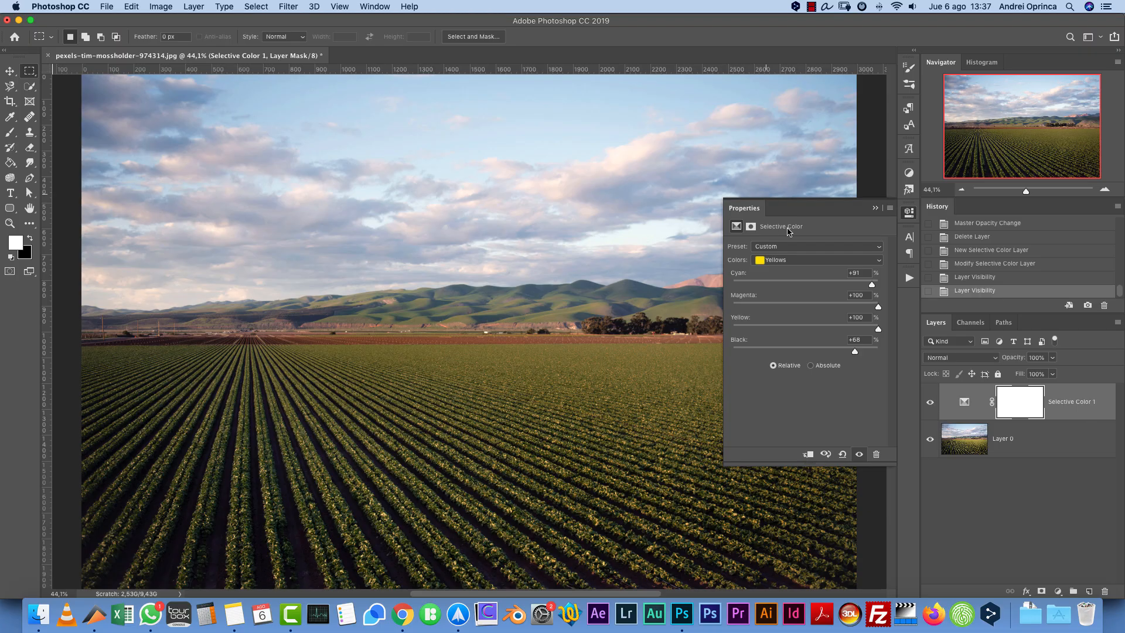
Step: Set the Selective Color layer's Cyans range to Cyan +100%, Magenta -100% and Yellow -100%
click(804, 259)
click(790, 277)
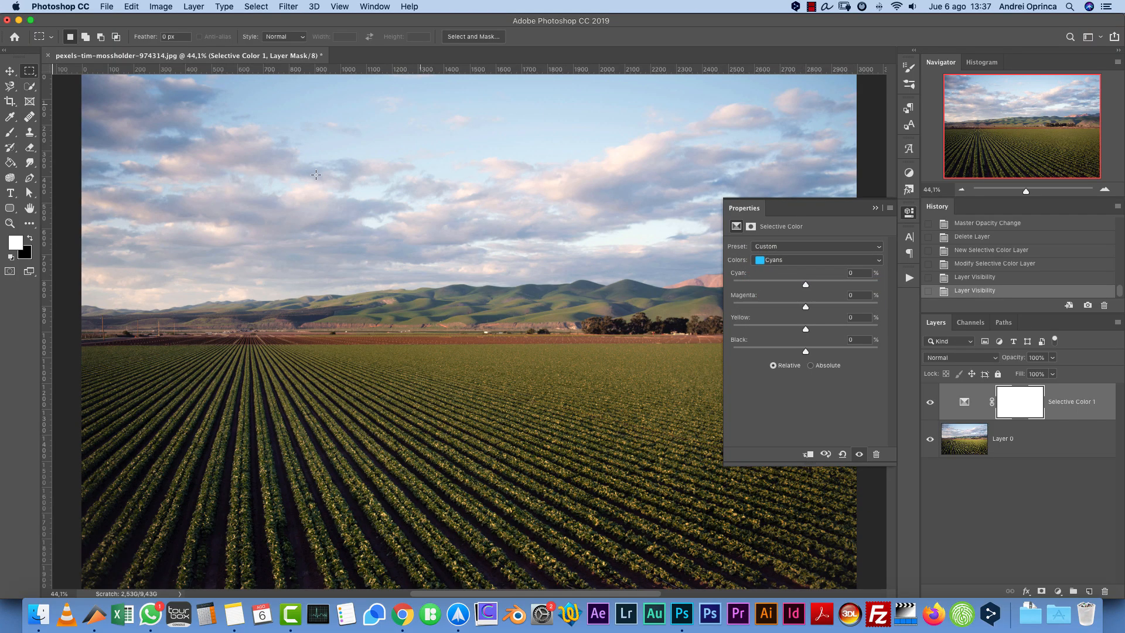
drag(804, 285, 877, 285)
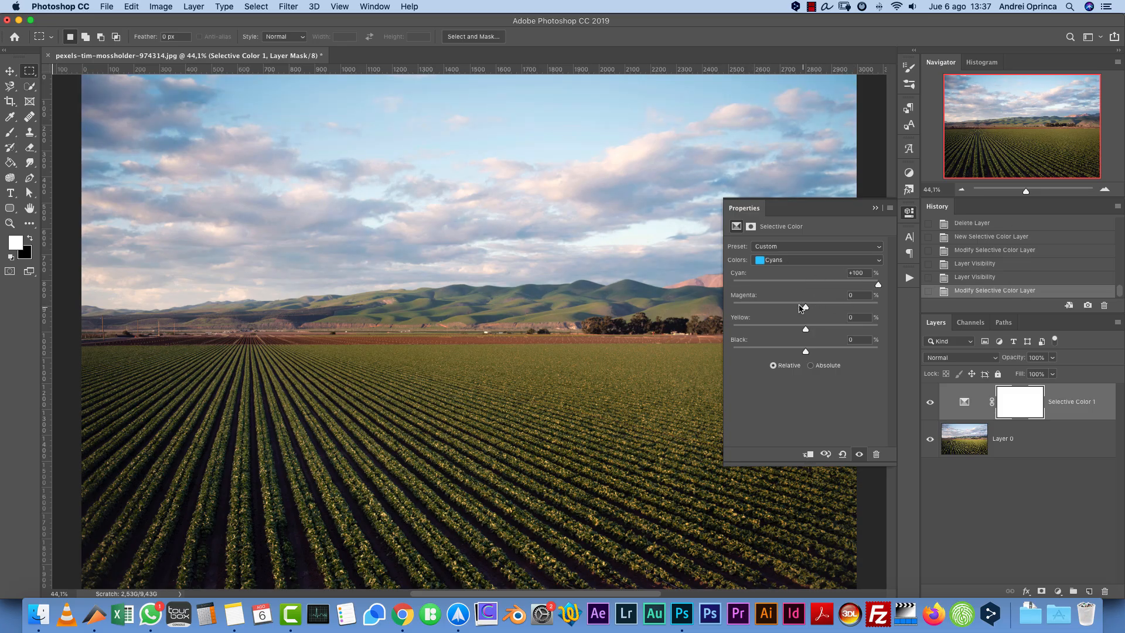
drag(802, 307, 877, 306)
drag(808, 330, 692, 327)
drag(879, 306, 622, 311)
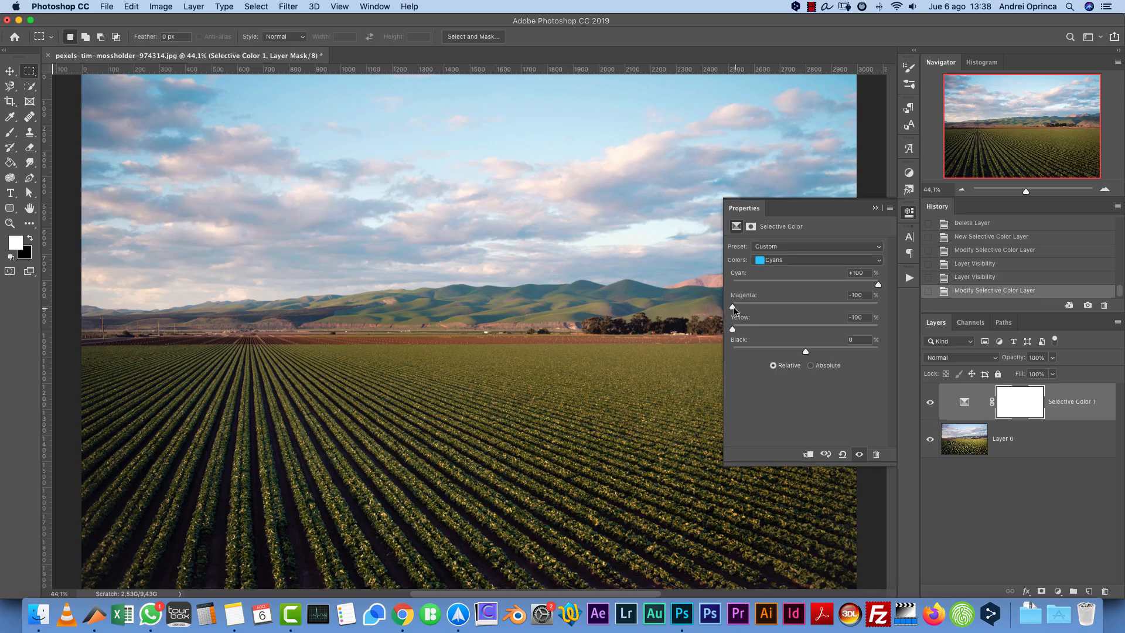
Step: Delete the Selective Color layer and the Color Lookup layer that uses the FallColors.look 3DLUT file
drag(733, 331, 666, 334)
drag(1100, 412, 1105, 591)
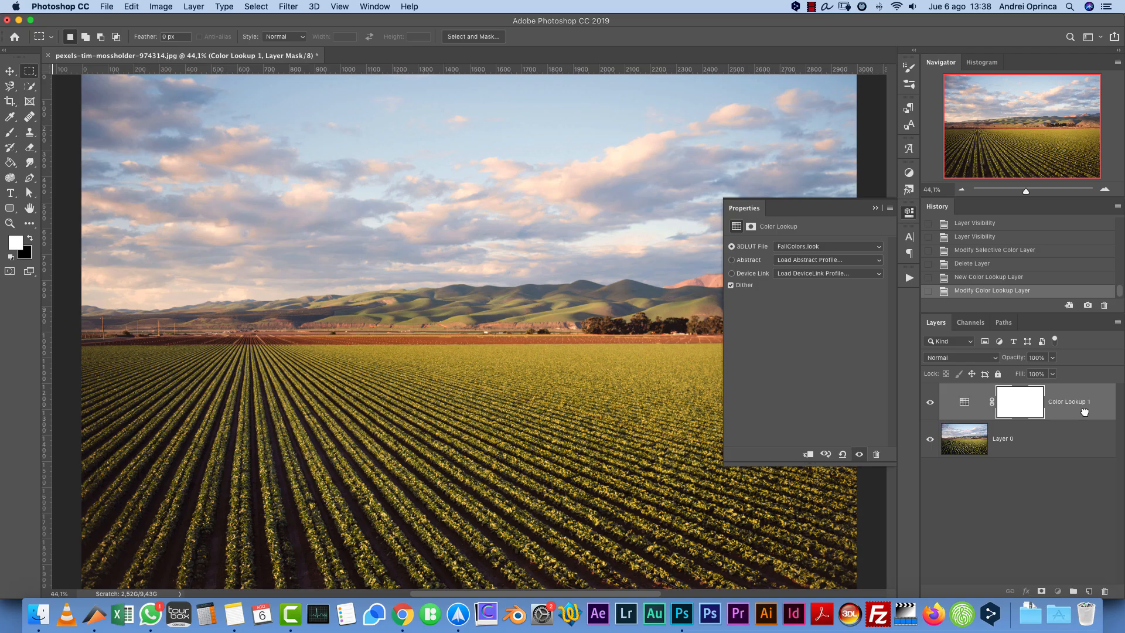
drag(1083, 410, 1104, 591)
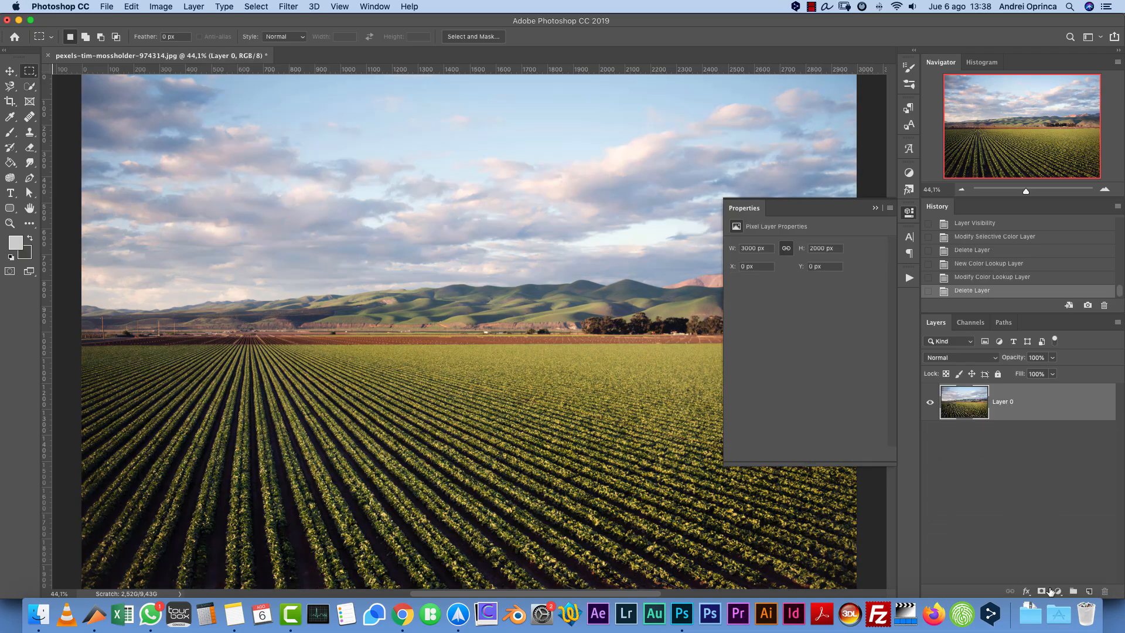
Step: Add a Gradient Map adjustment layer above the photo using the Selenium 1 gradient preset
click(1057, 591)
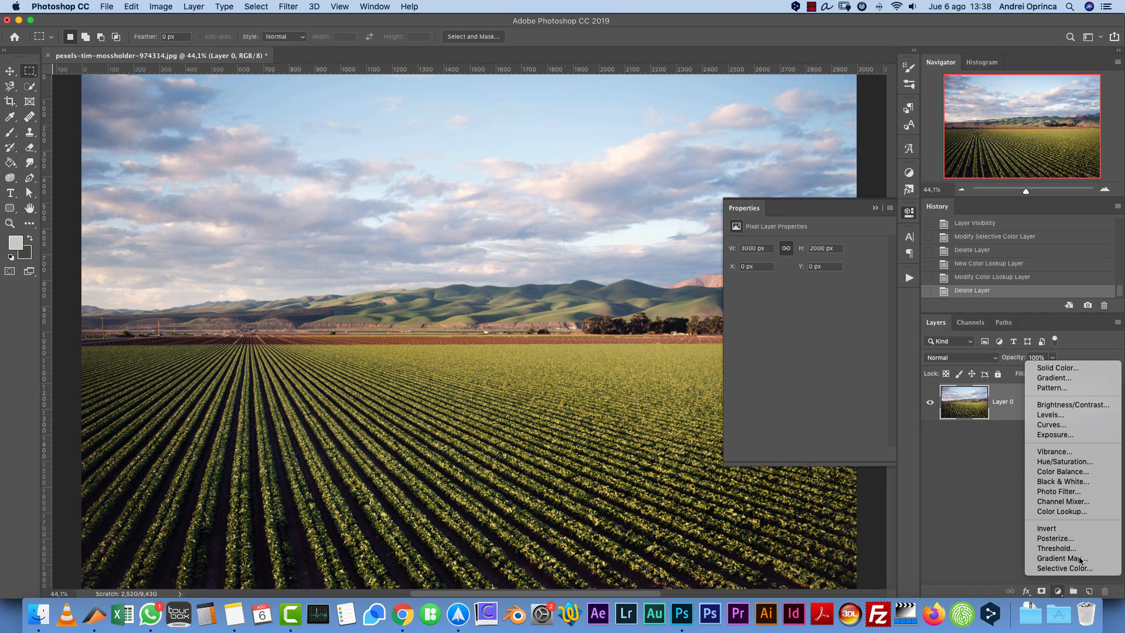
click(1080, 560)
click(829, 250)
click(709, 235)
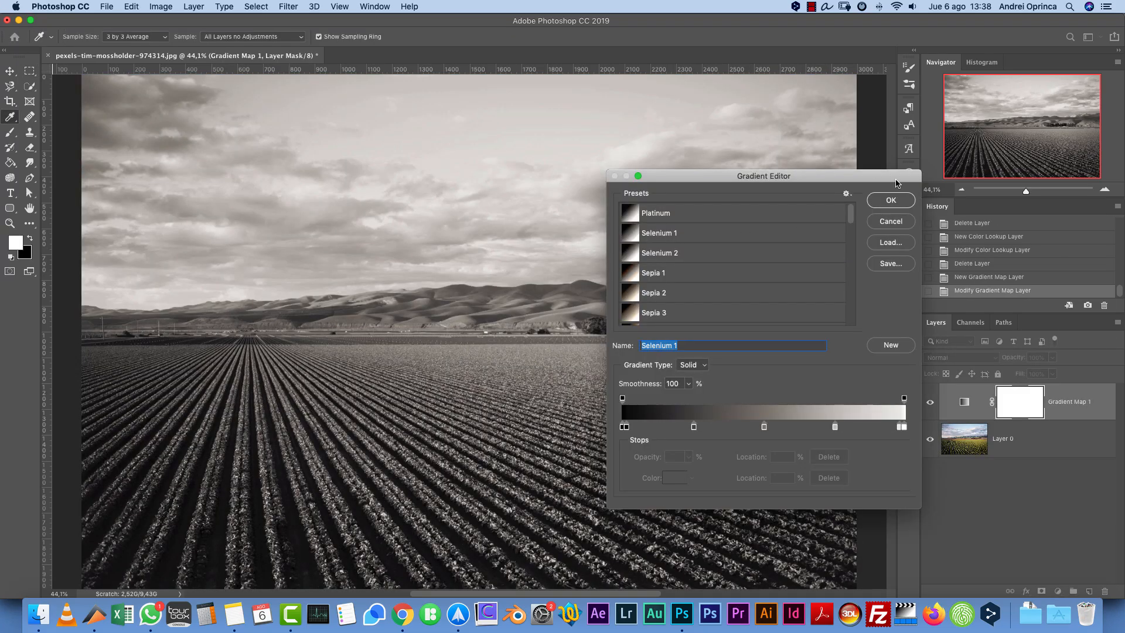
click(890, 200)
Step: Set the Gradient Map layer to Soft Light blending mode at 37% opacity
click(960, 357)
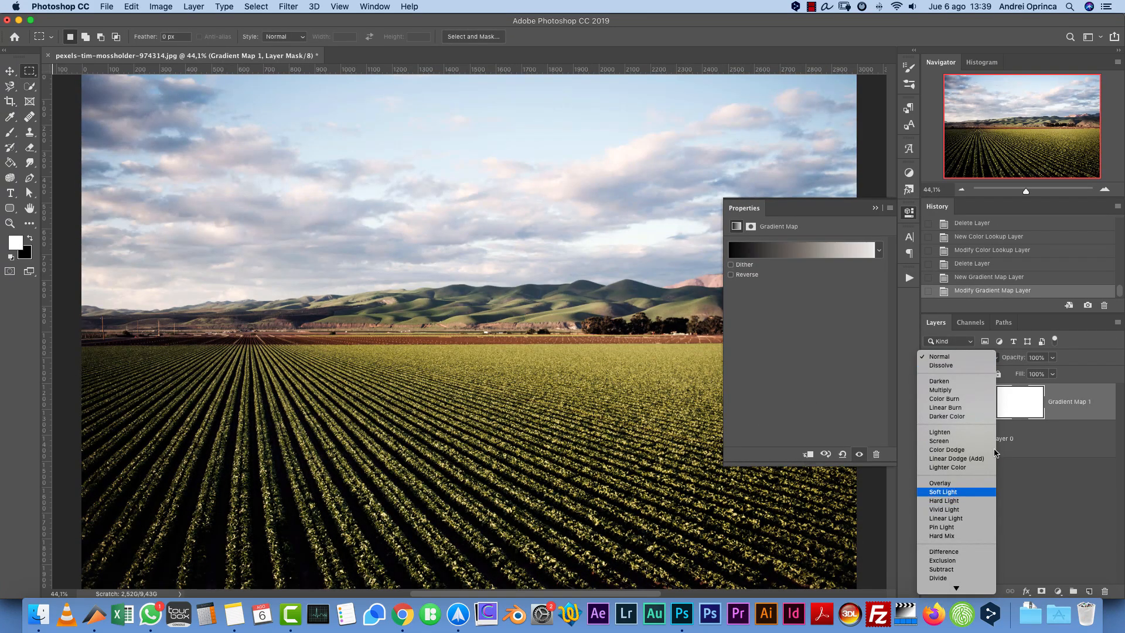
click(956, 492)
click(1053, 357)
click(1018, 372)
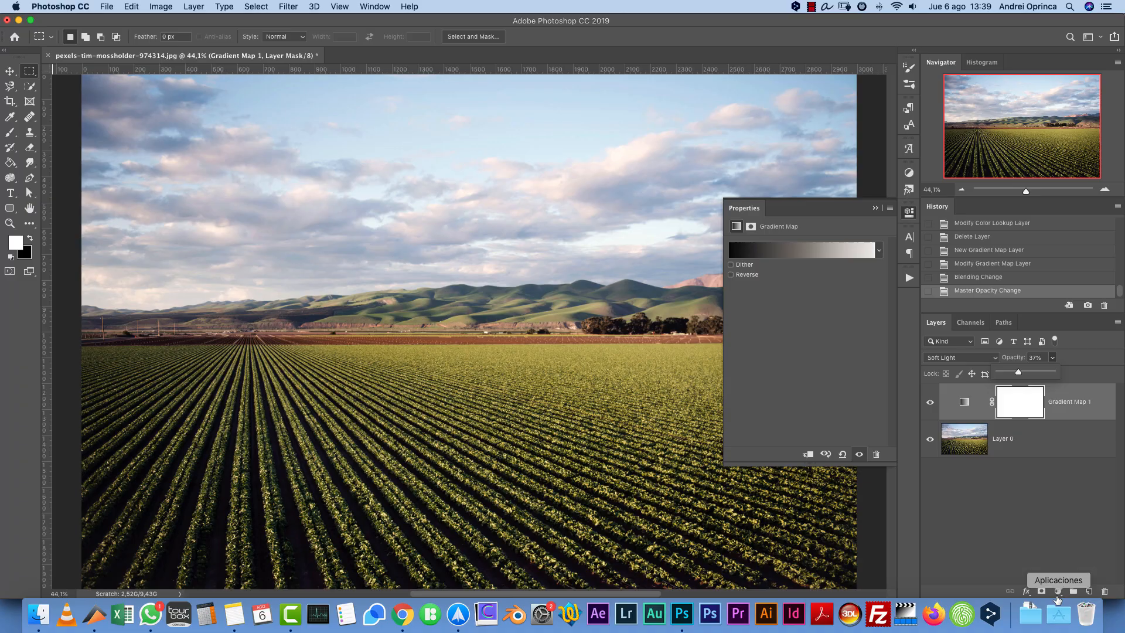
Step: Add a Channel Mixer layer with the Blue output channel at Red +33% and Green -25%, and set its opacity to 57%
click(1057, 592)
click(1079, 502)
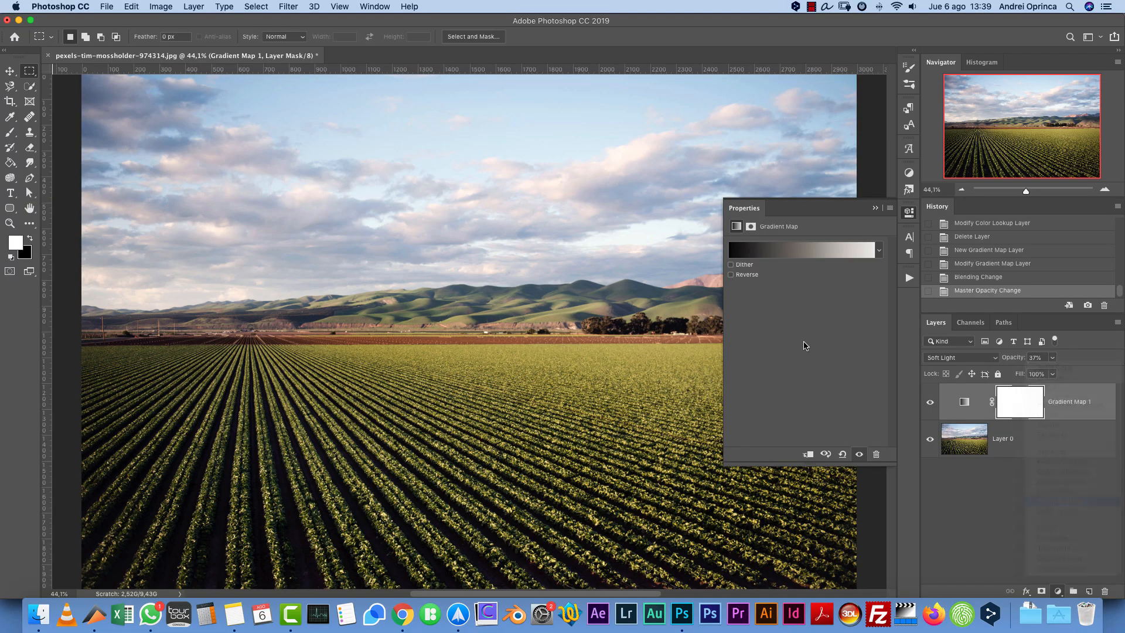
click(786, 326)
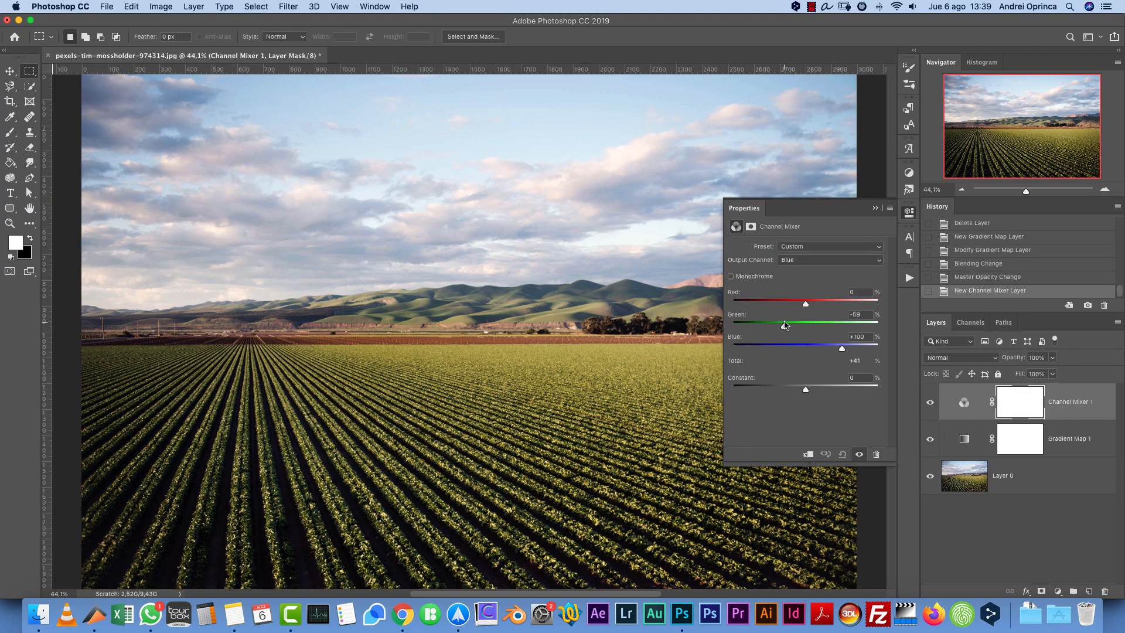
click(817, 300)
drag(786, 326, 796, 326)
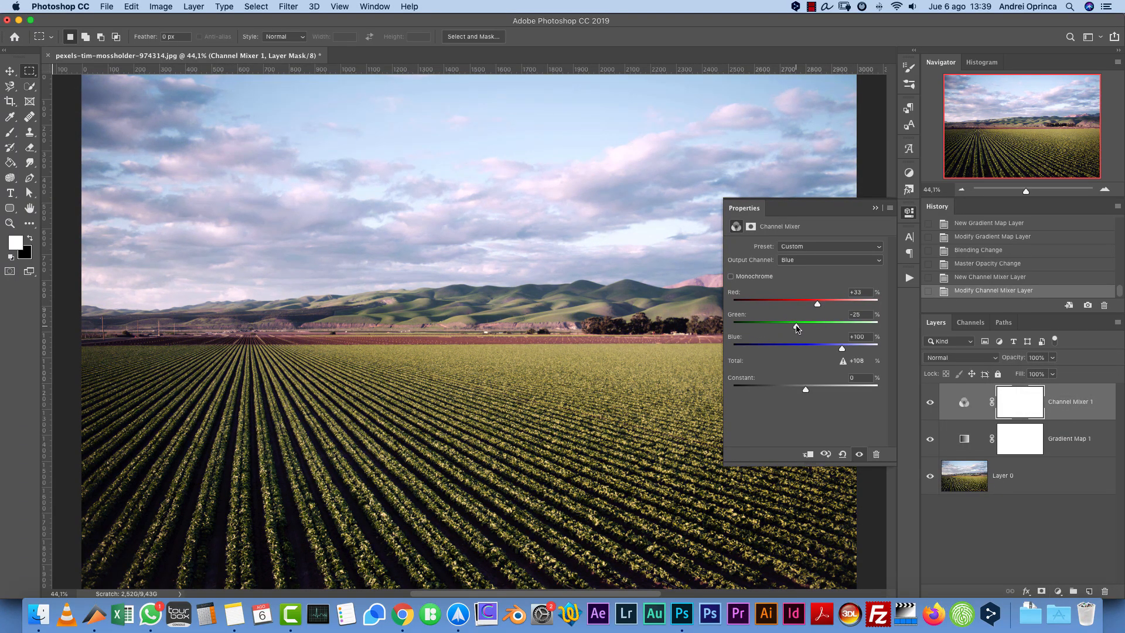
click(1052, 357)
drag(1055, 371, 1028, 372)
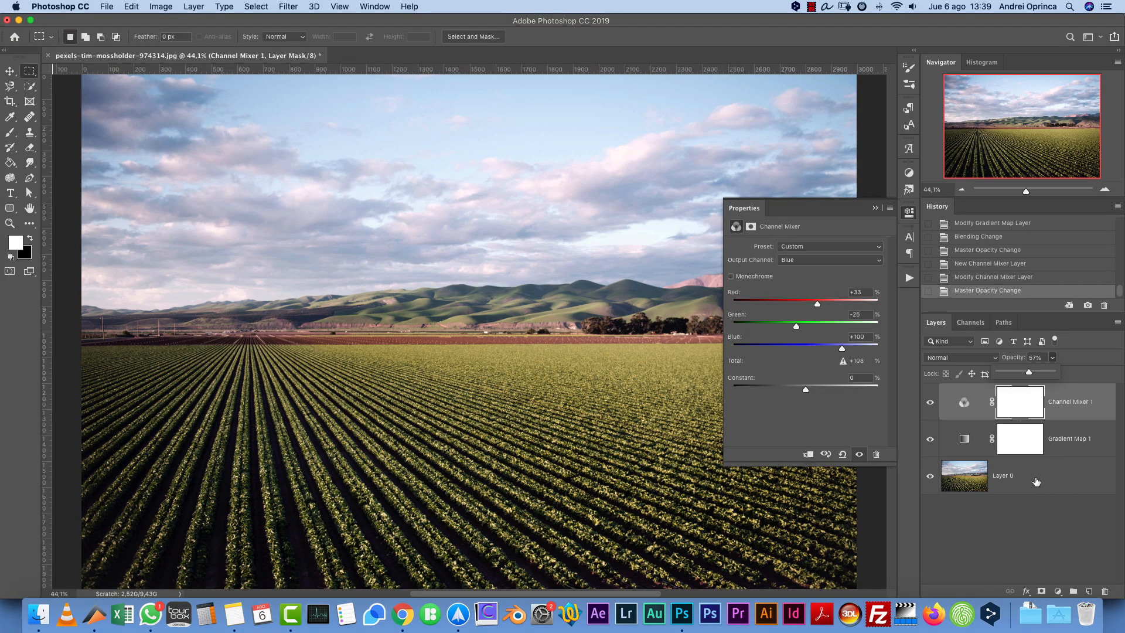
Step: Toggle the layer visibility to compare the photo with and without its adjustments, and collapse the Channel Mixer properties
click(930, 476)
click(929, 476)
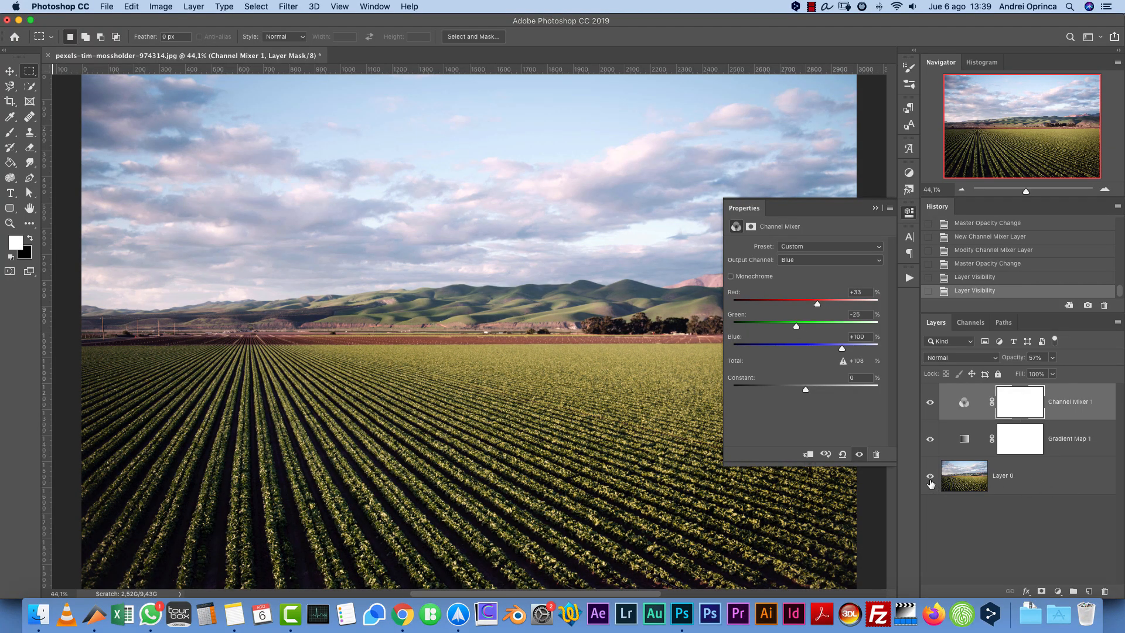
click(875, 209)
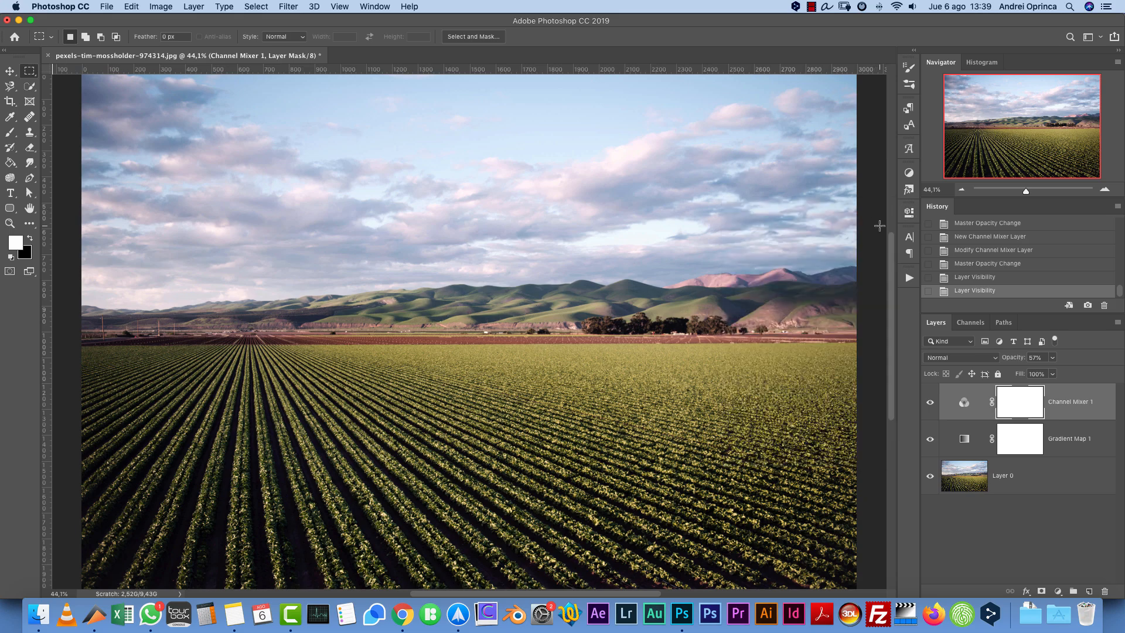